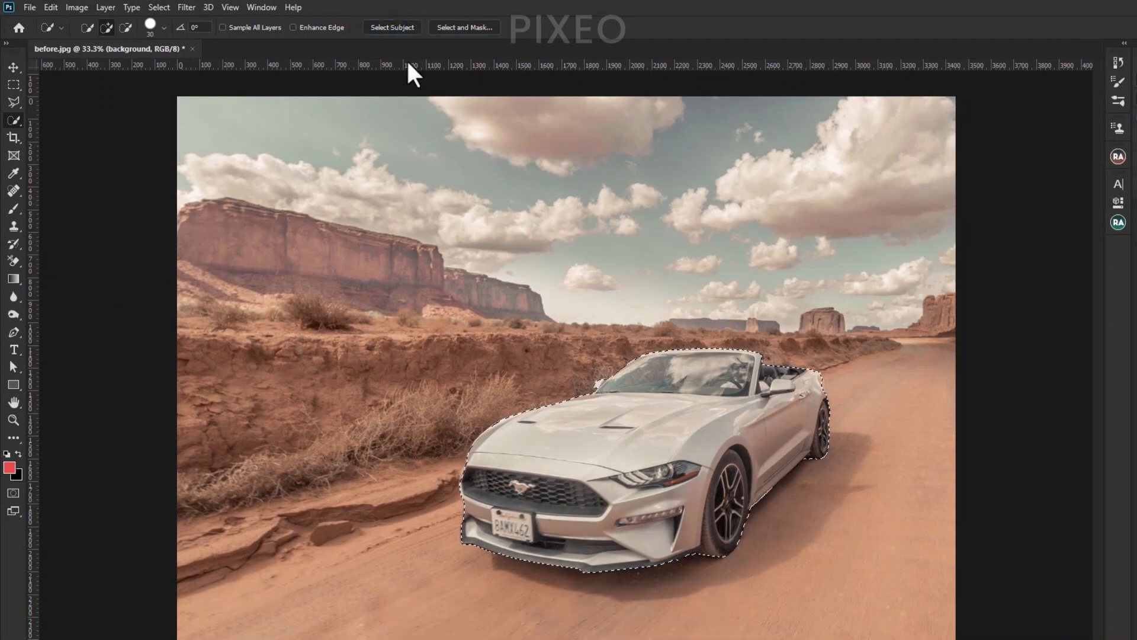
Expand the selection around the car by 7 pixels.
{"action": "left_click", "coordinate": [155, 7]}
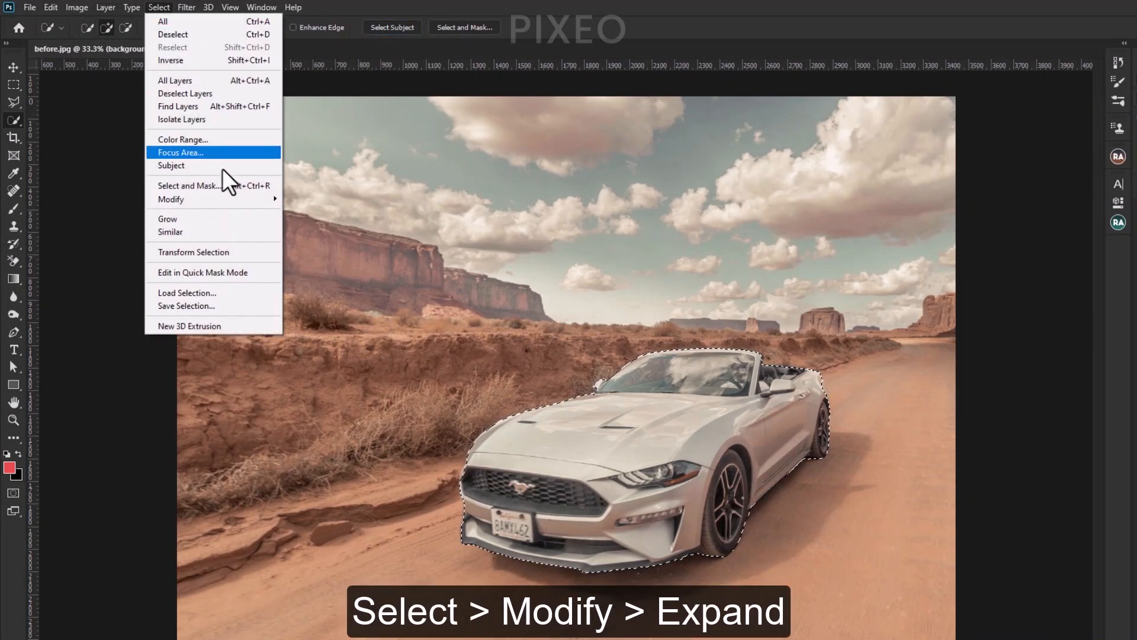
{"action": "mouse_move", "coordinate": [270, 199]}
{"action": "left_click", "coordinate": [314, 226]}
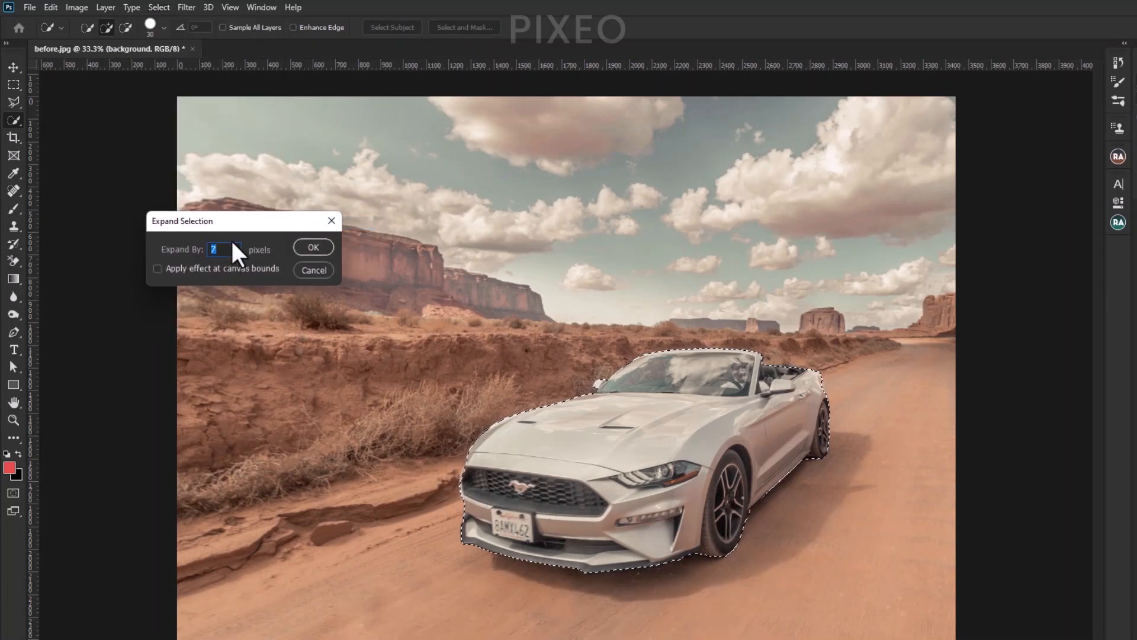
{"action": "left_click", "coordinate": [314, 248]}
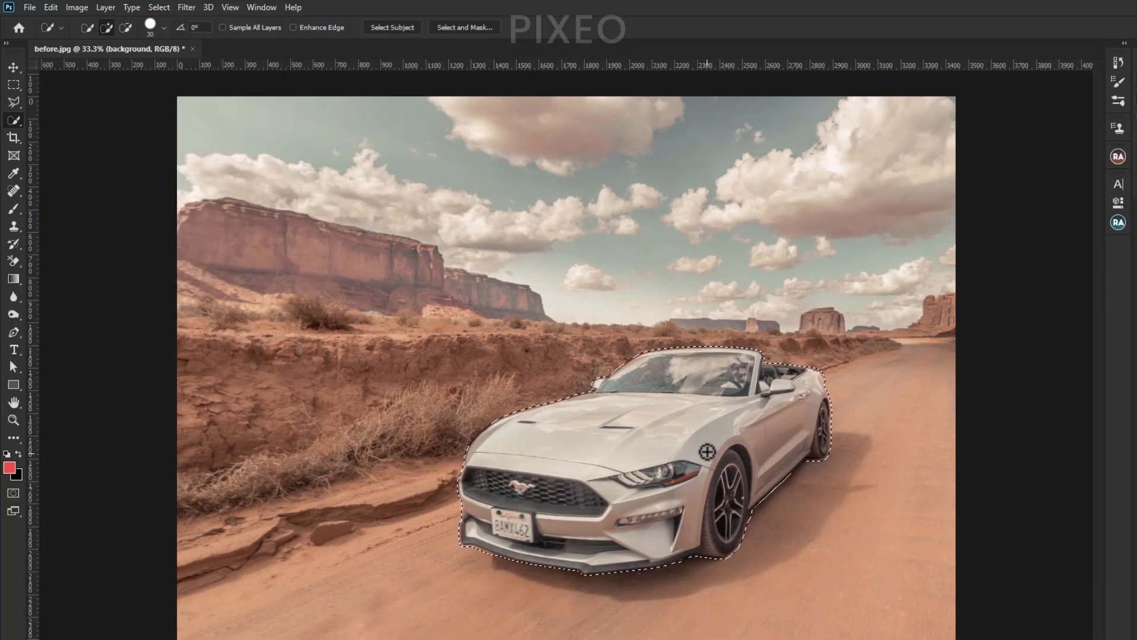
Fill the selected car area on the background layer with Content-Aware at 100% opacity in Normal mode, and deselect.
{"action": "left_click", "coordinate": [50, 6]}
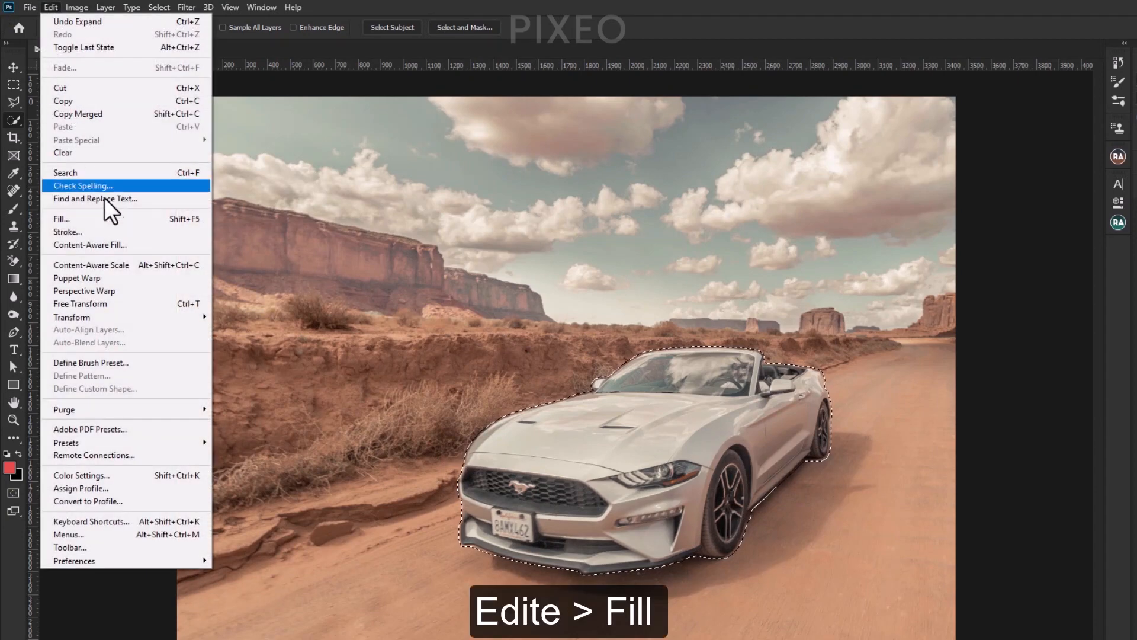
{"action": "left_click", "coordinate": [115, 219]}
{"action": "left_click", "coordinate": [316, 169]}
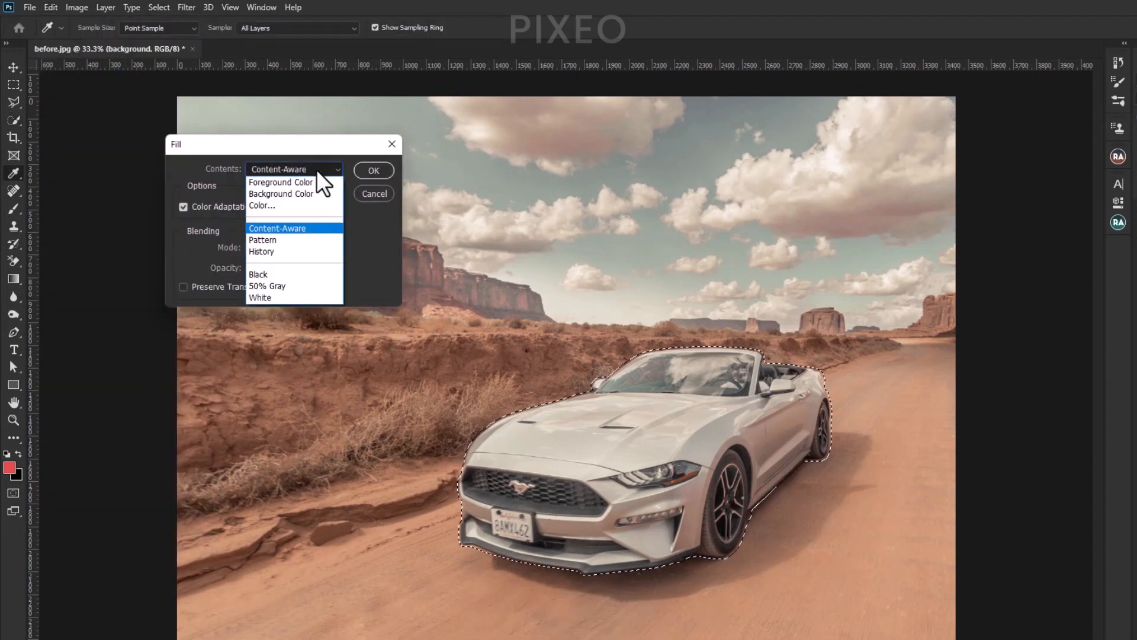
{"action": "left_click", "coordinate": [318, 224]}
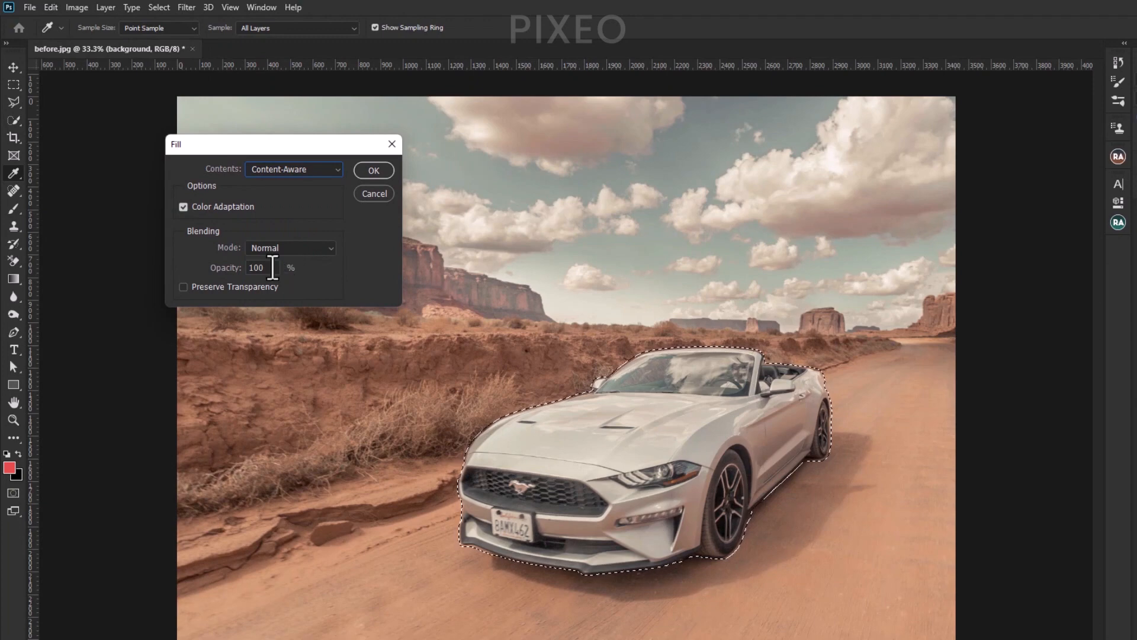
{"action": "left_click", "coordinate": [364, 170]}
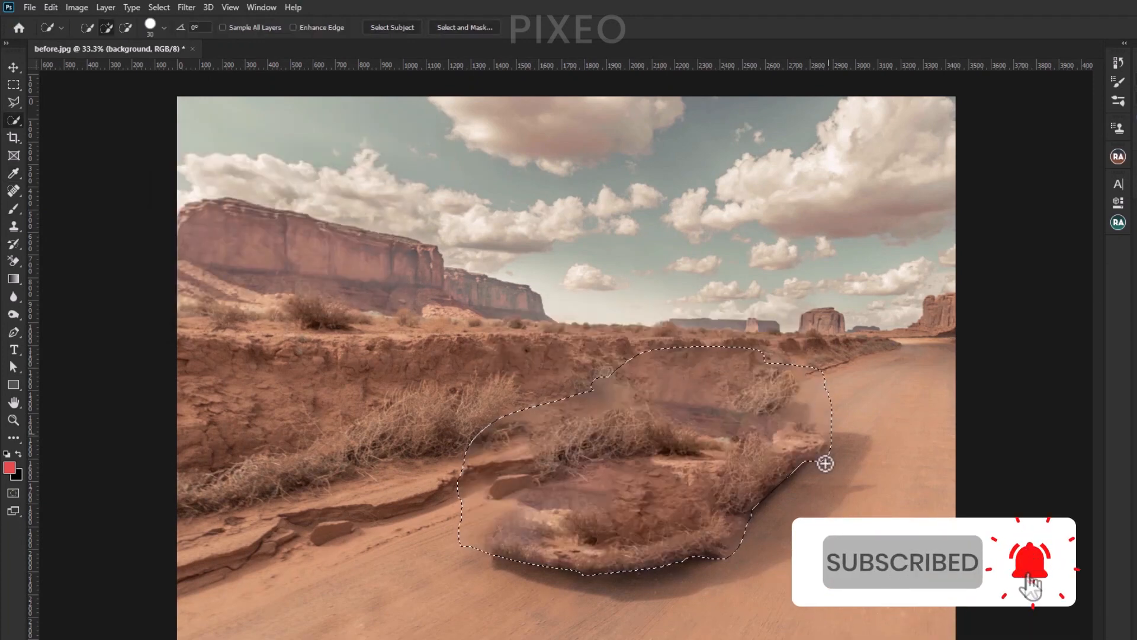
{"action": "key", "text": "ctrl+d"}
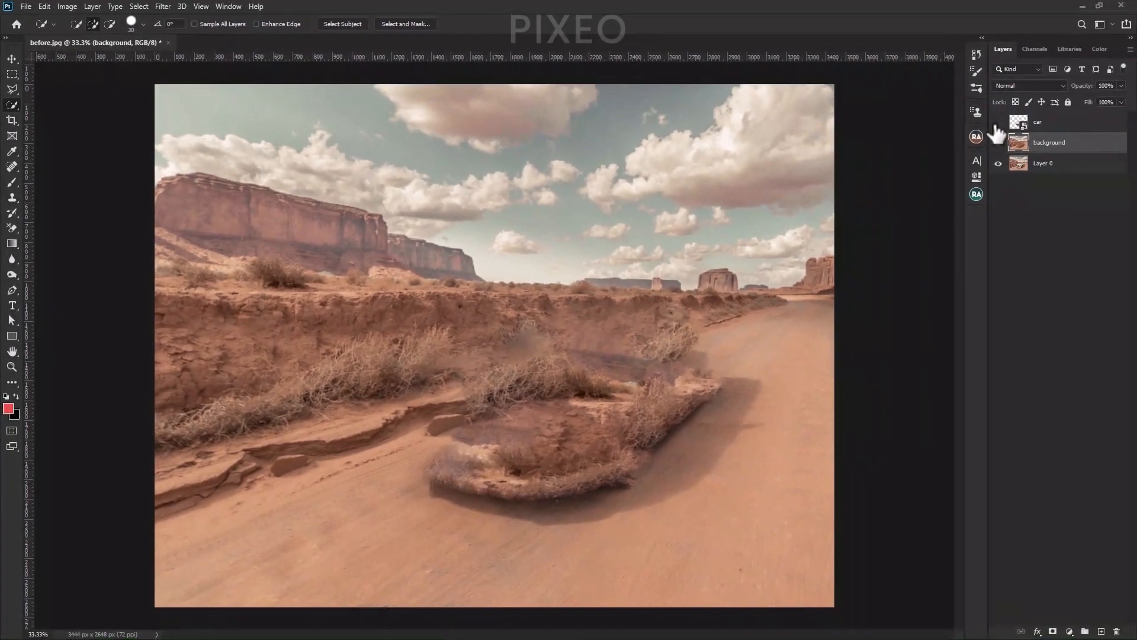
Toggle the car layer's visibility to compare the filled background with and without the car, leaving the layer hidden.
{"action": "left_click", "coordinate": [1060, 129]}
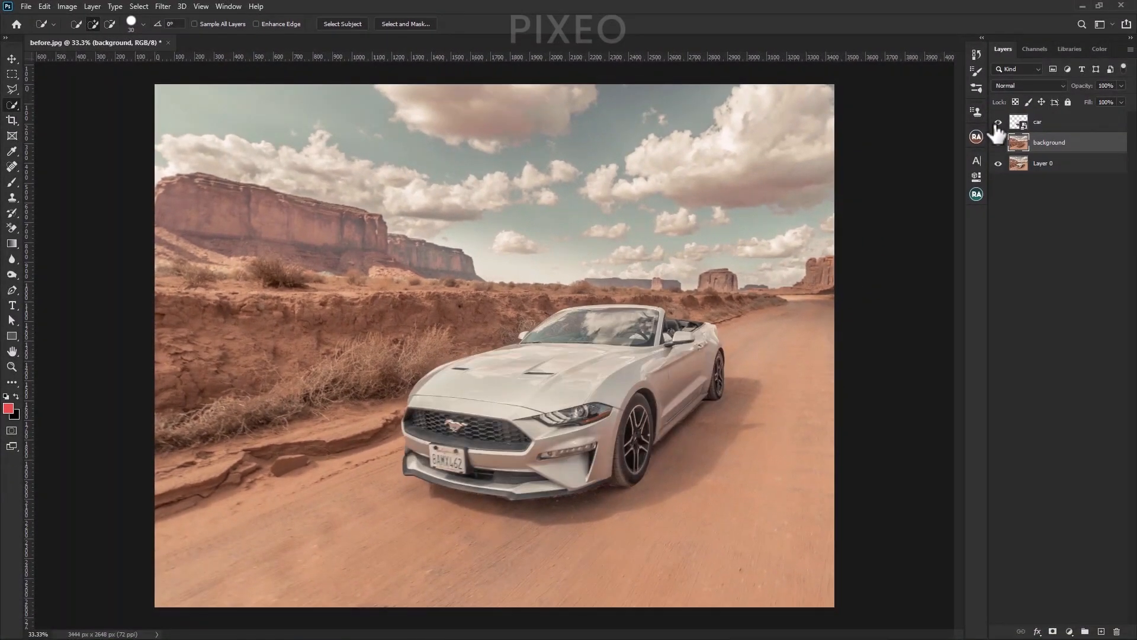
{"action": "left_click", "coordinate": [1060, 129]}
{"action": "left_click", "coordinate": [1060, 129]}
{"action": "left_click", "coordinate": [998, 142]}
{"action": "left_click", "coordinate": [999, 123]}
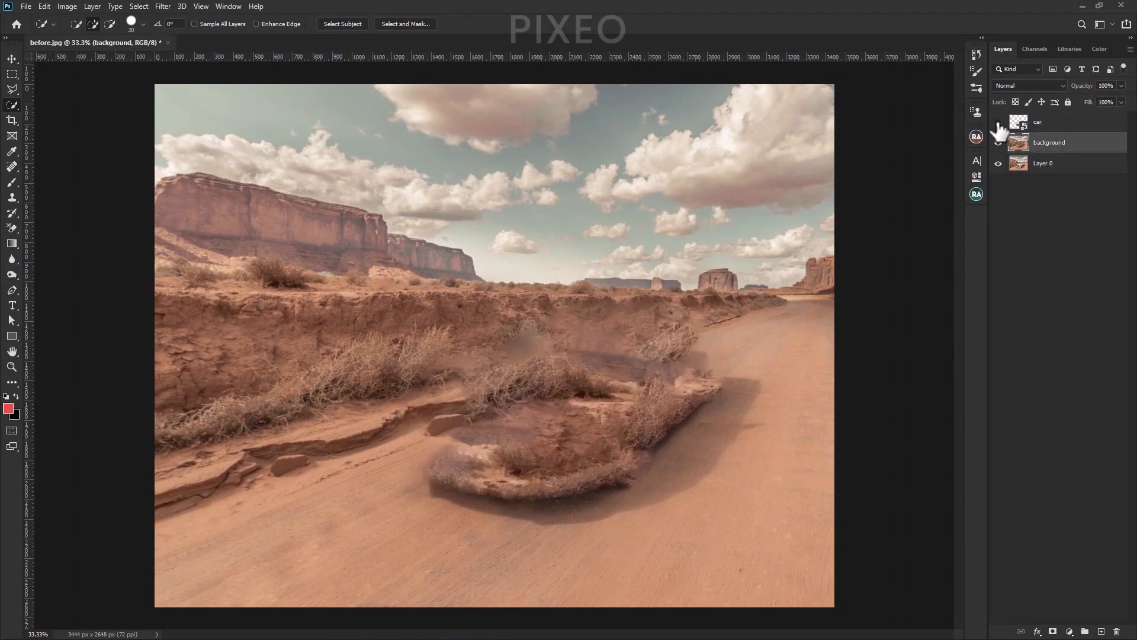
Convert the background layer to a smart object and start a Path Blur on it.
{"action": "right_click", "coordinate": [1053, 153]}
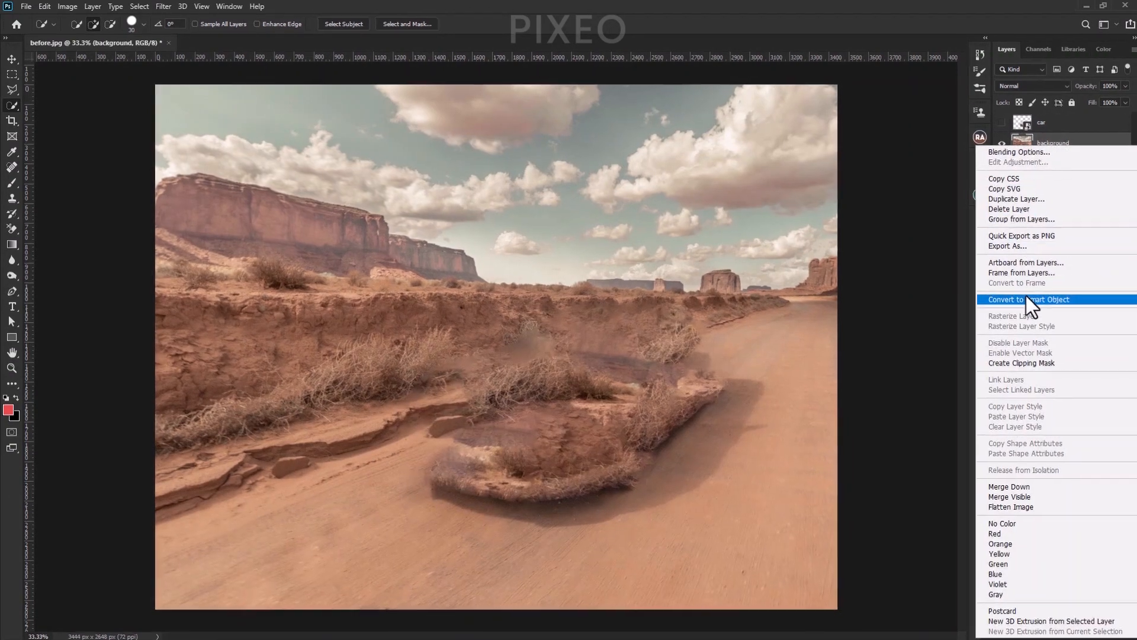
{"action": "left_click", "coordinate": [1025, 295]}
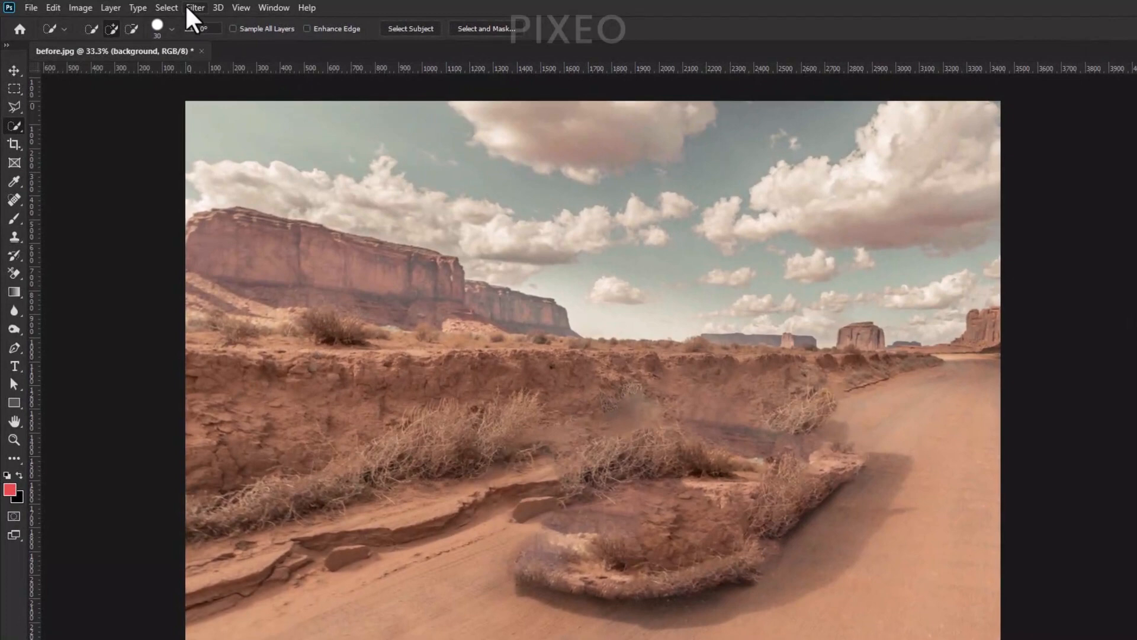
{"action": "left_click", "coordinate": [170, 7]}
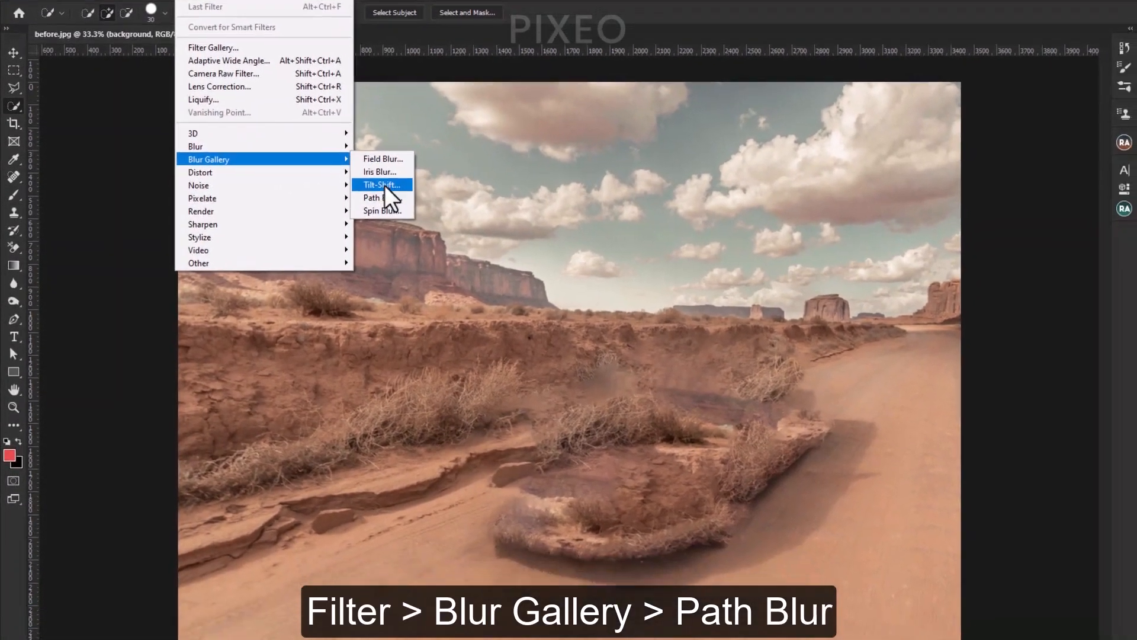
{"action": "left_click", "coordinate": [396, 222]}
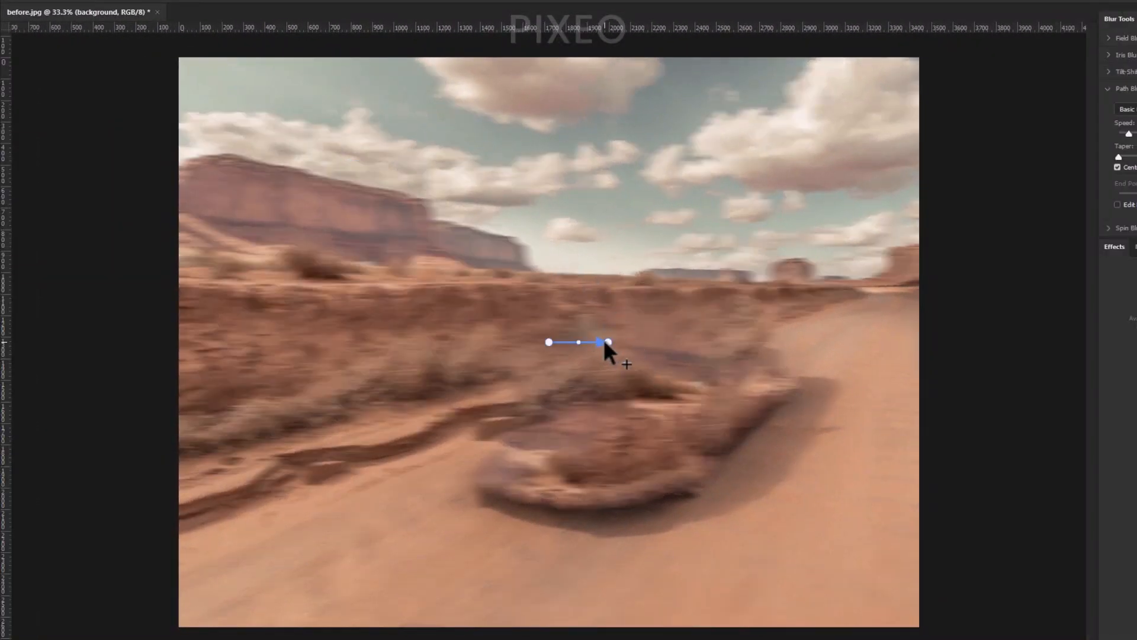
Stretch the blur path diagonally from the road's far end at the horizon to just beyond the image's left edge.
{"action": "left_click_drag", "start_coordinate": [608, 342], "coordinate": [453, 388]}
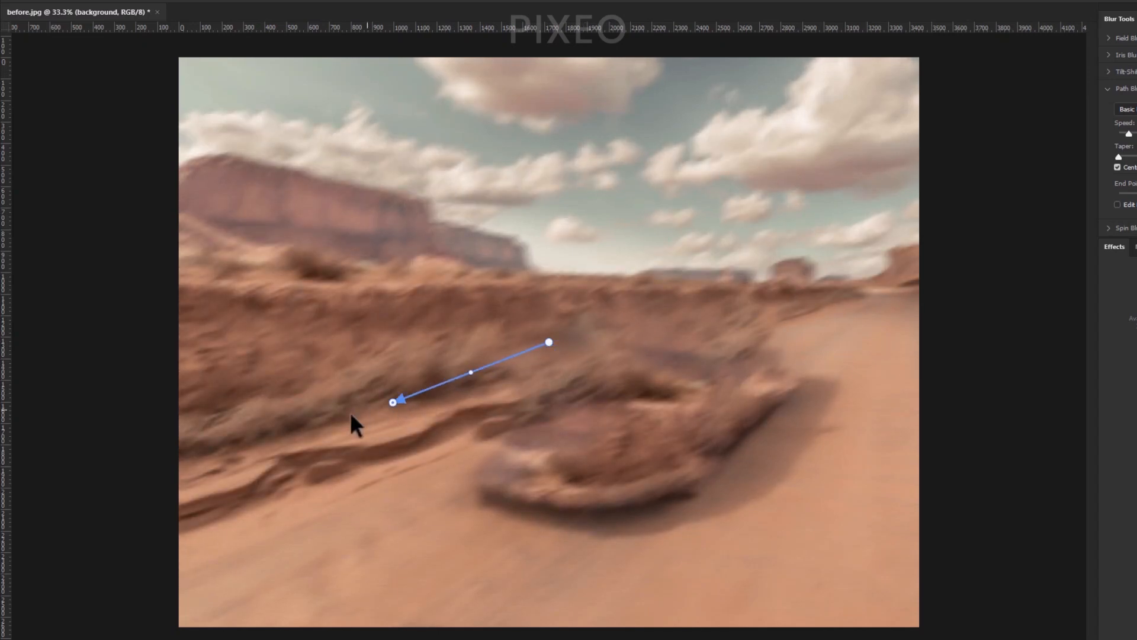
{"action": "left_click_drag", "start_coordinate": [351, 416], "coordinate": [182, 482]}
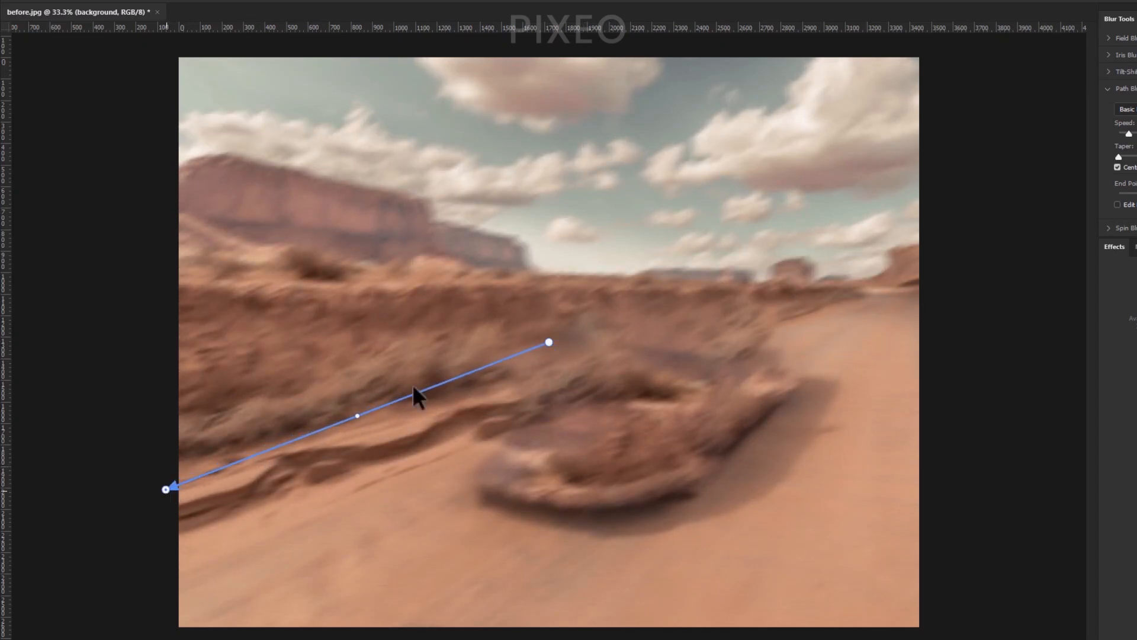
{"action": "left_click_drag", "start_coordinate": [598, 339], "coordinate": [880, 293]}
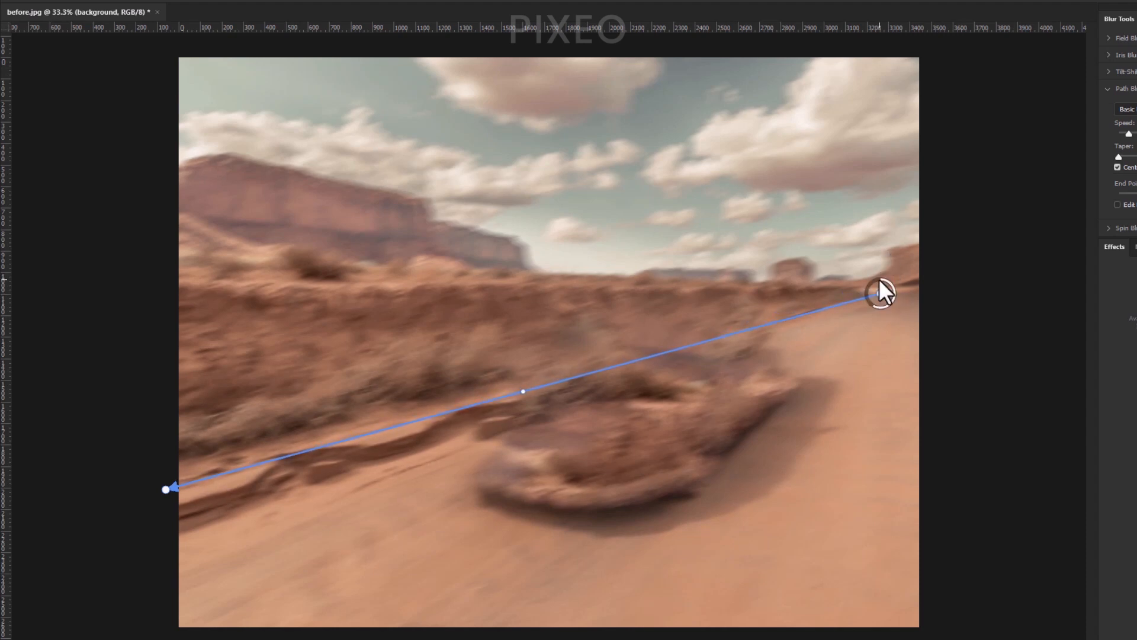
Add a second blur path along the horizon to the image's left edge and a third down the road to the bottom edge.
{"action": "left_click", "coordinate": [875, 272]}
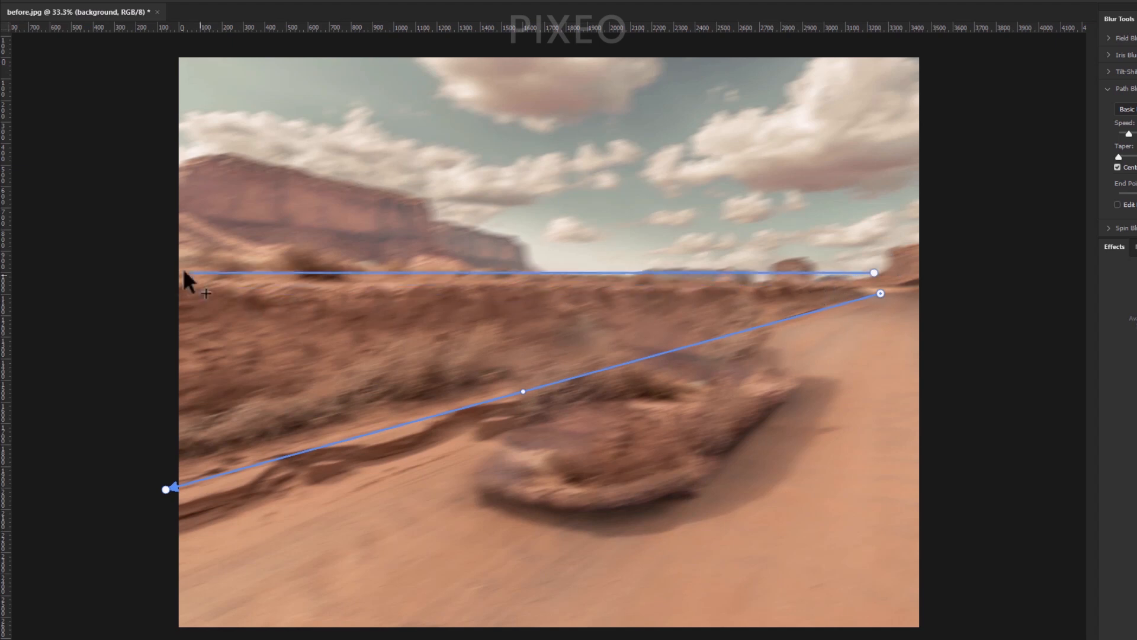
{"action": "double_click", "coordinate": [167, 277]}
{"action": "left_click", "coordinate": [907, 295]}
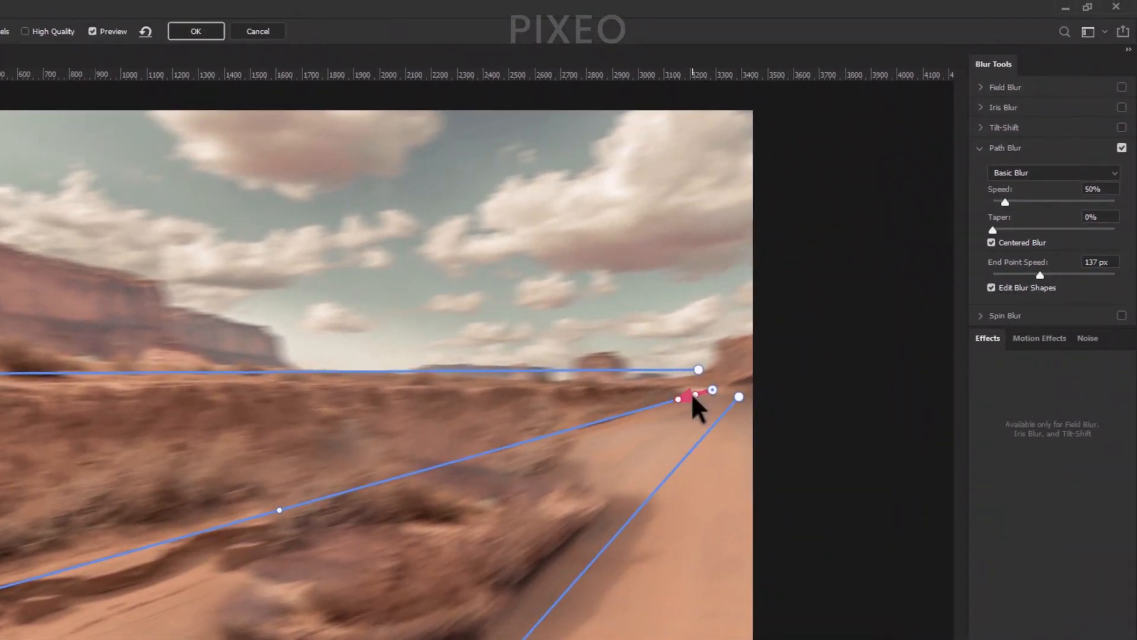
Set End Point Speed to 280 px at the middle path's start, 300 px at the horizon path's start, and 0 px at their left ends.
{"action": "left_click", "coordinate": [1116, 264]}
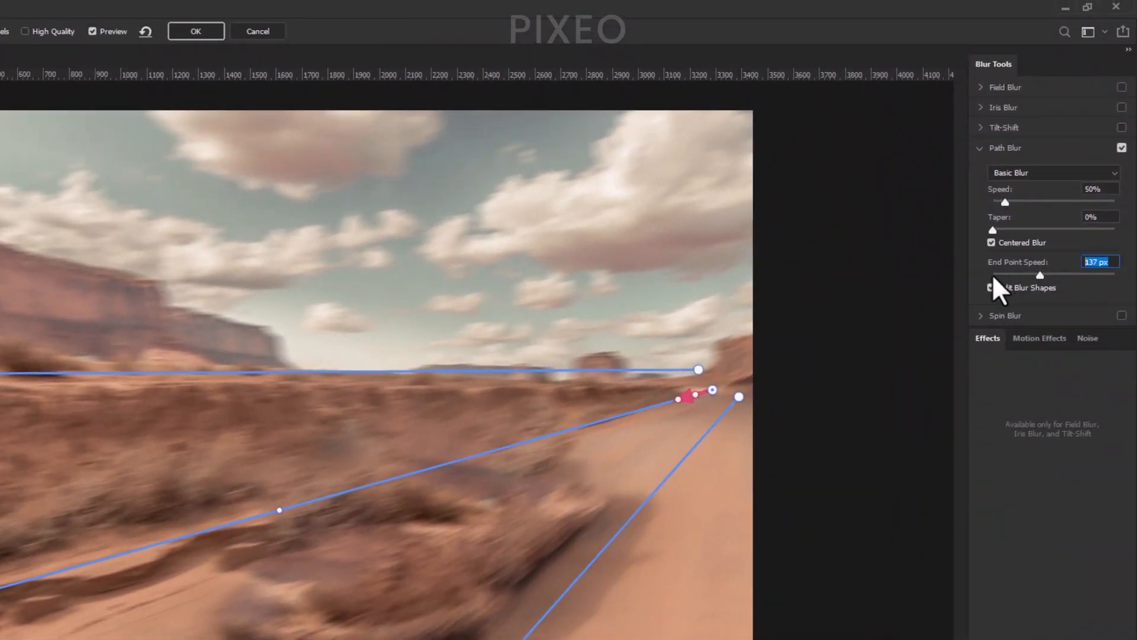
{"action": "type", "text": "280"}
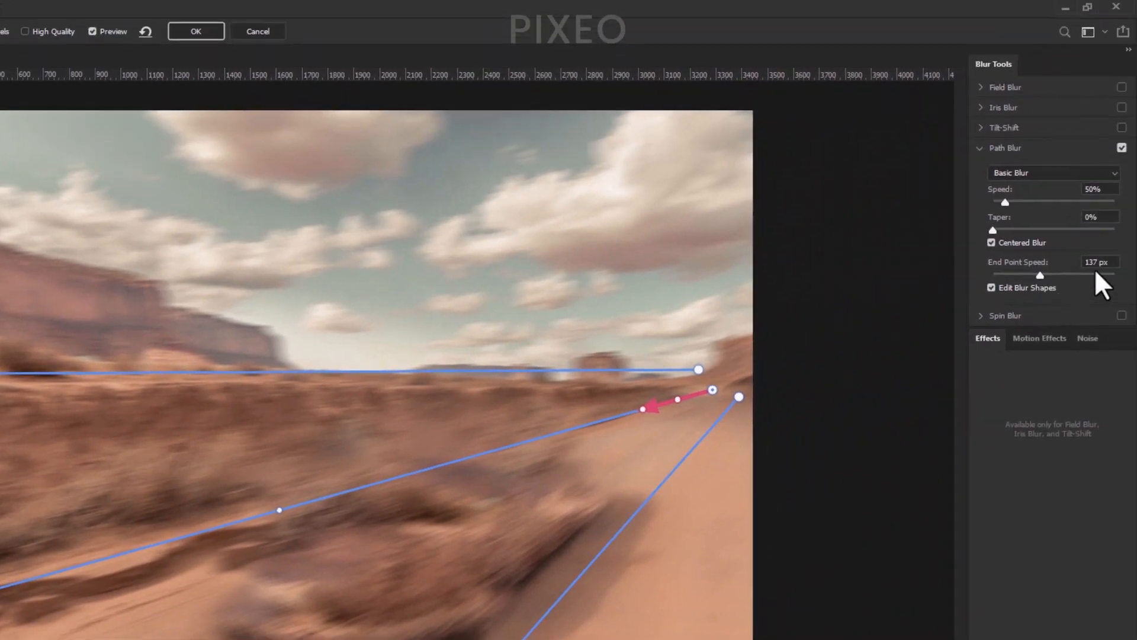
{"action": "type", "text": "0"}
{"action": "key", "text": "Return"}
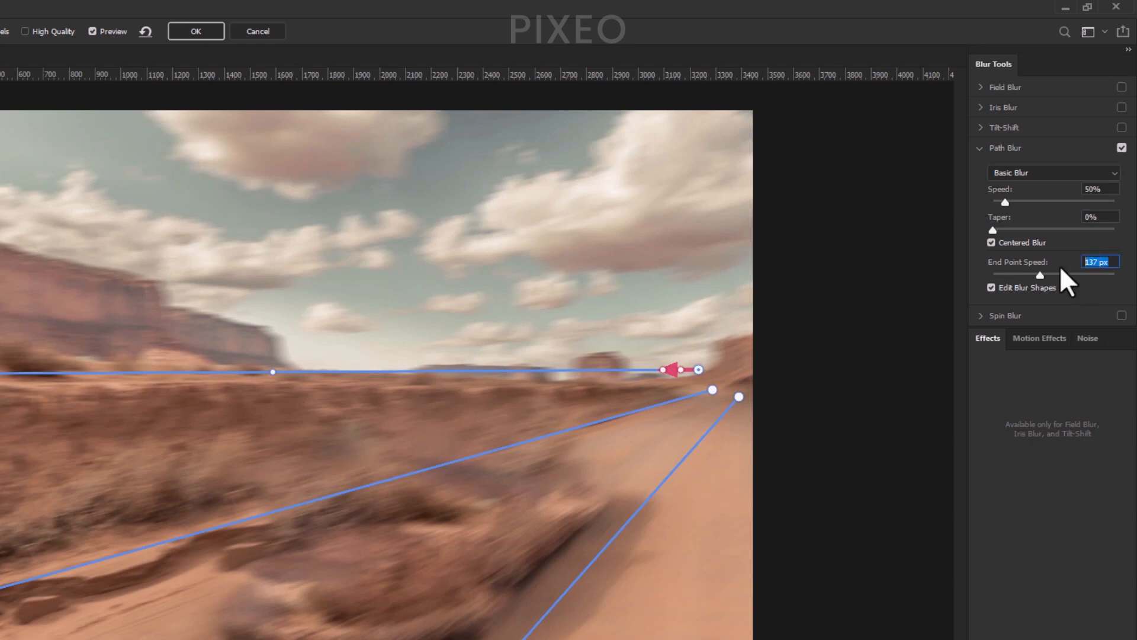
{"action": "type", "text": "300"}
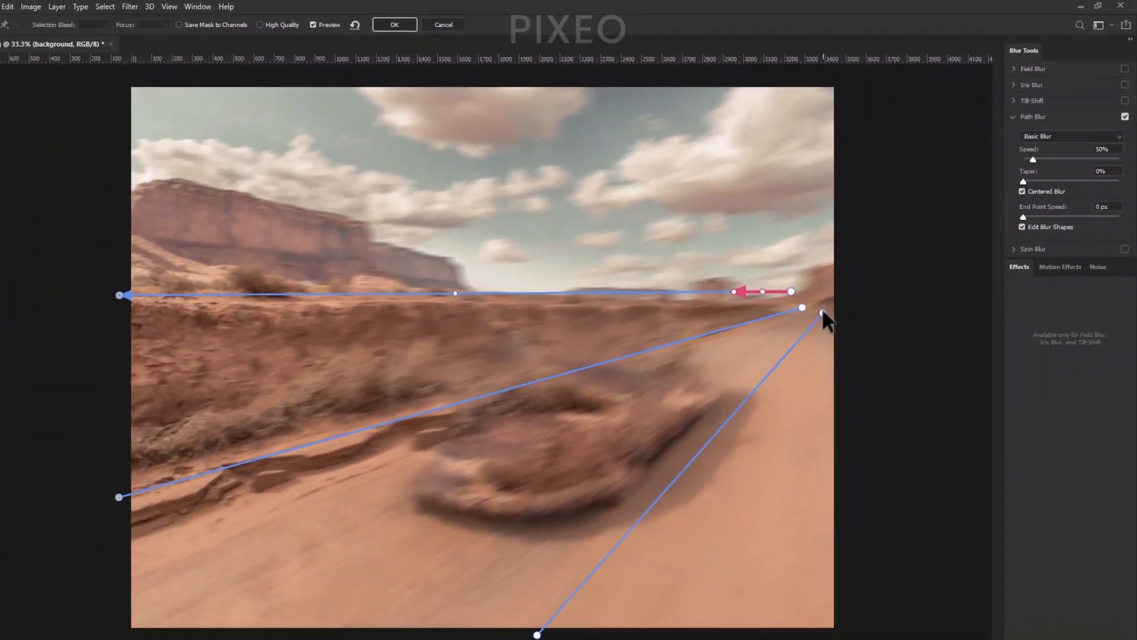
Adjust the road path's End Point Speed, with 0 px at its lower end, and move that end further left along the image's bottom edge.
{"action": "left_click", "coordinate": [738, 396]}
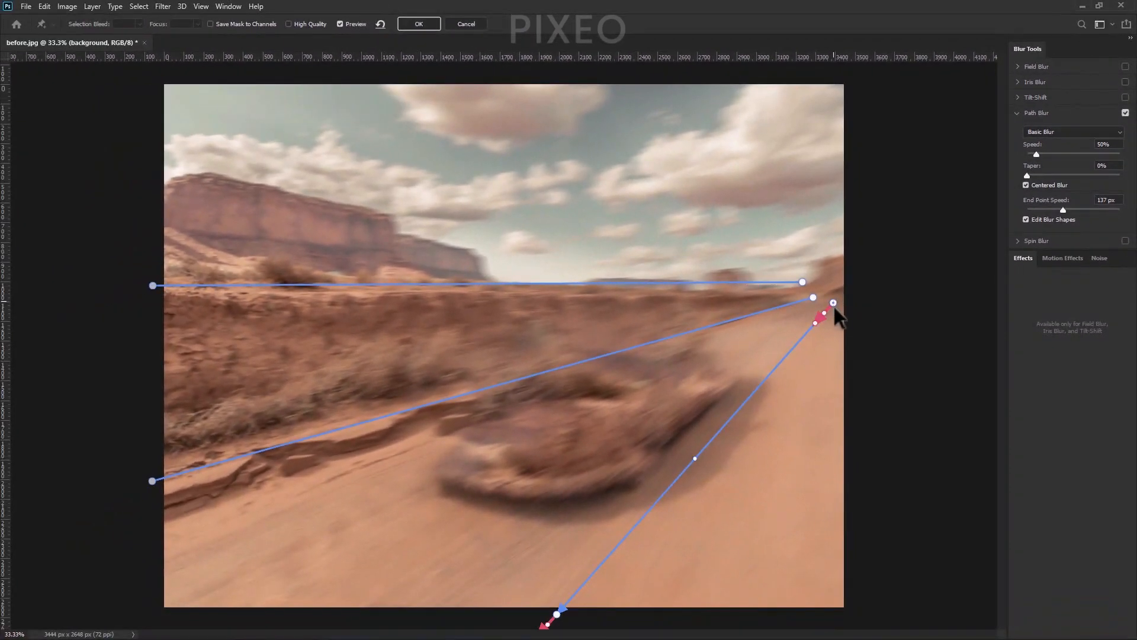
{"action": "left_click", "coordinate": [1116, 200]}
{"action": "left_click_drag", "start_coordinate": [557, 613], "coordinate": [513, 612]}
Move the near ends of the middle, horizon and road blur paths slightly further outside the image, and apply the Path Blur.
{"action": "left_click", "coordinate": [813, 297]}
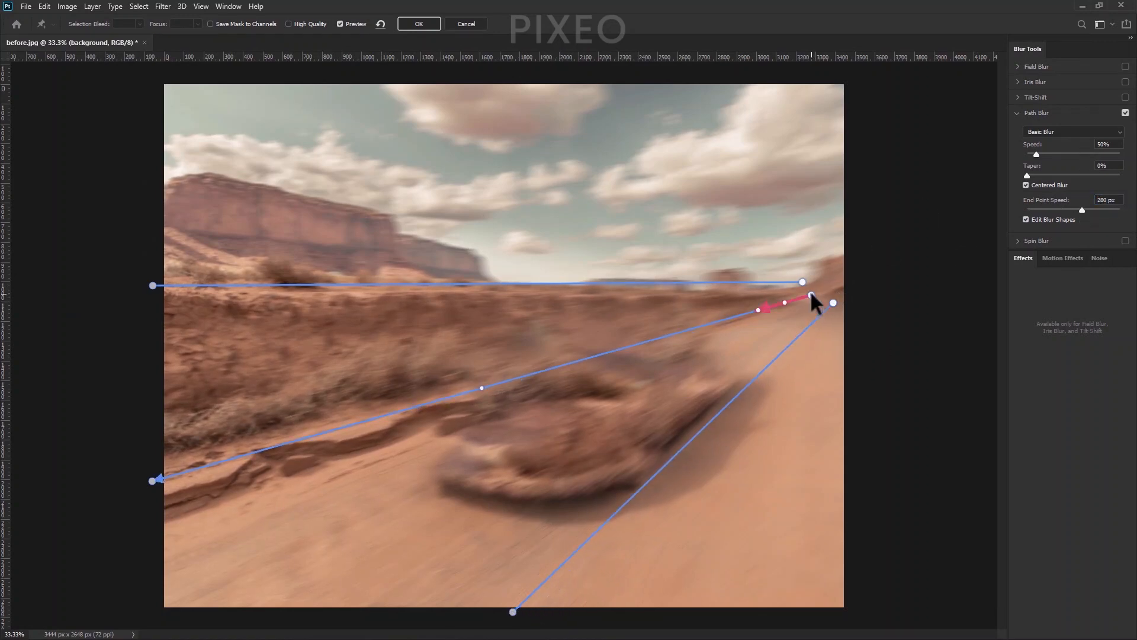
{"action": "left_click_drag", "start_coordinate": [152, 481], "coordinate": [135, 508]}
{"action": "left_click_drag", "start_coordinate": [153, 286], "coordinate": [129, 305]}
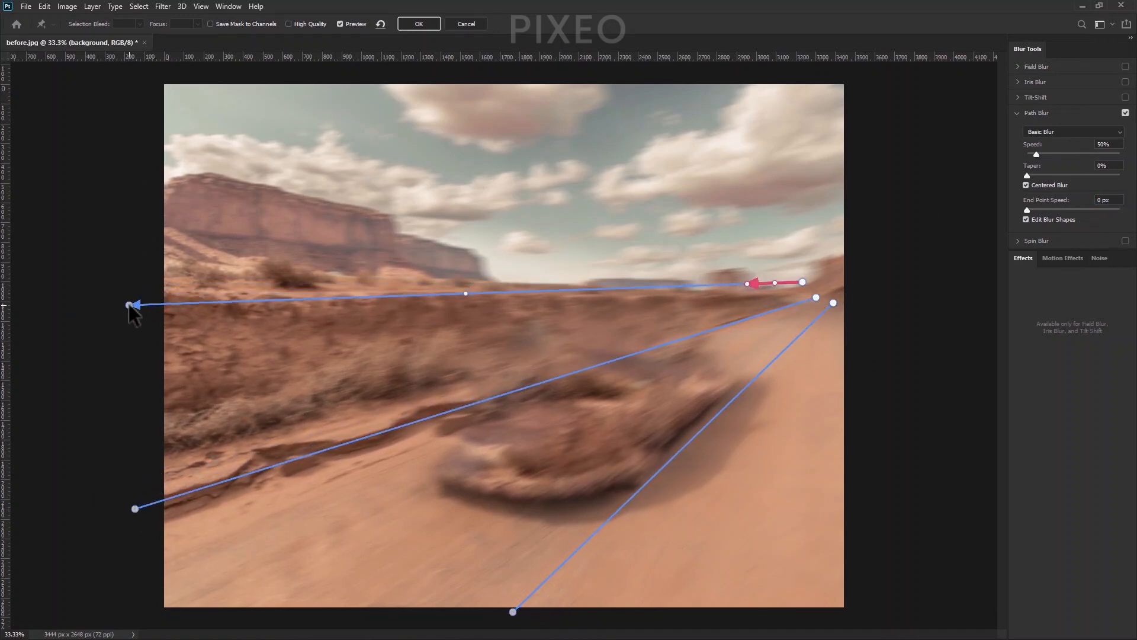
{"action": "left_click", "coordinate": [512, 612]}
{"action": "left_click_drag", "start_coordinate": [514, 610], "coordinate": [519, 622]}
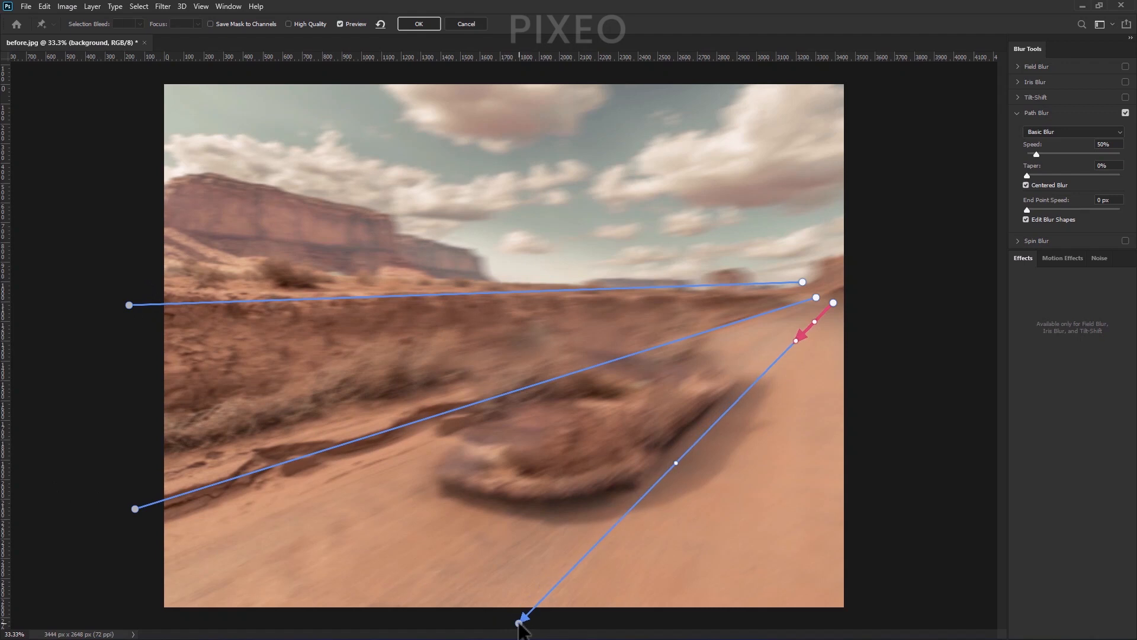
{"action": "left_click", "coordinate": [414, 24]}
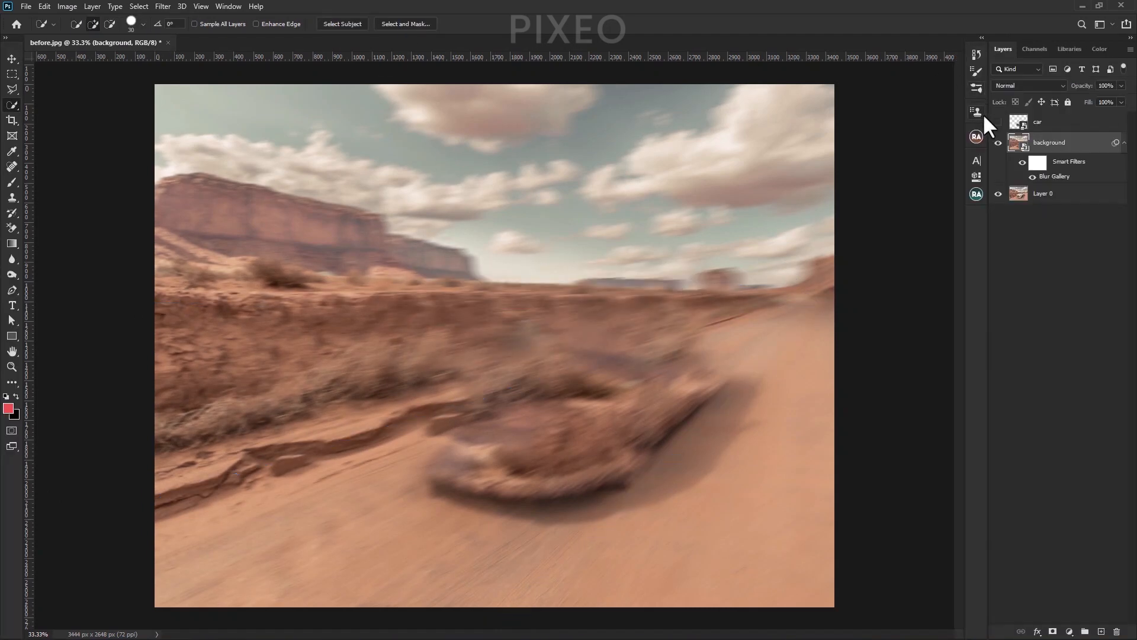
Show the car layer, select it, and start a Spin Blur on it.
{"action": "left_click", "coordinate": [998, 123]}
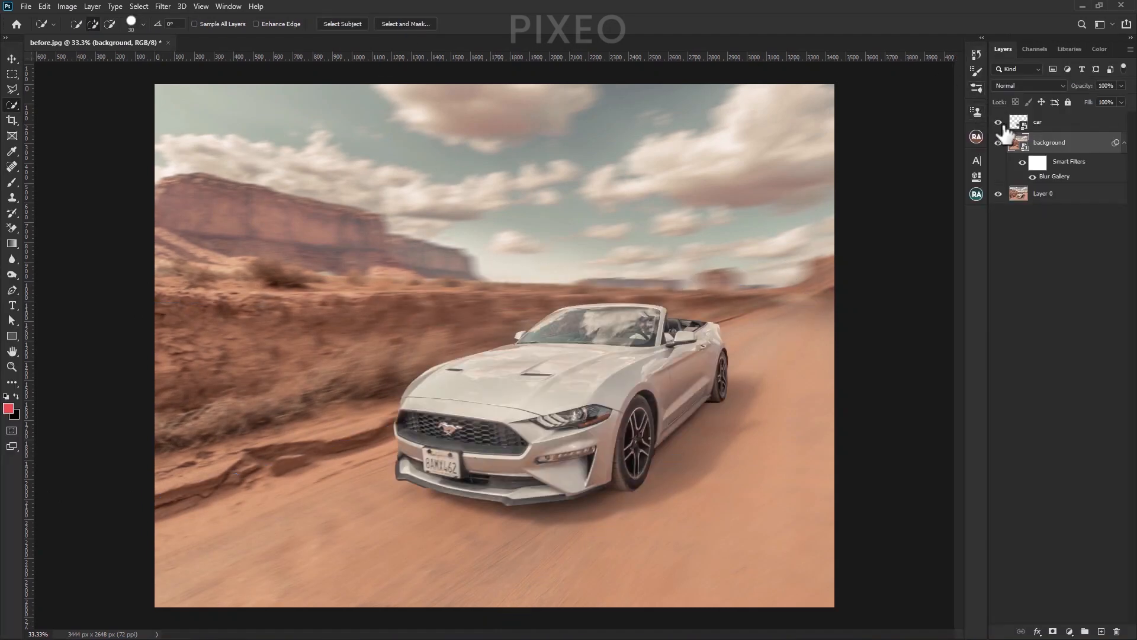
{"action": "left_click", "coordinate": [1062, 125]}
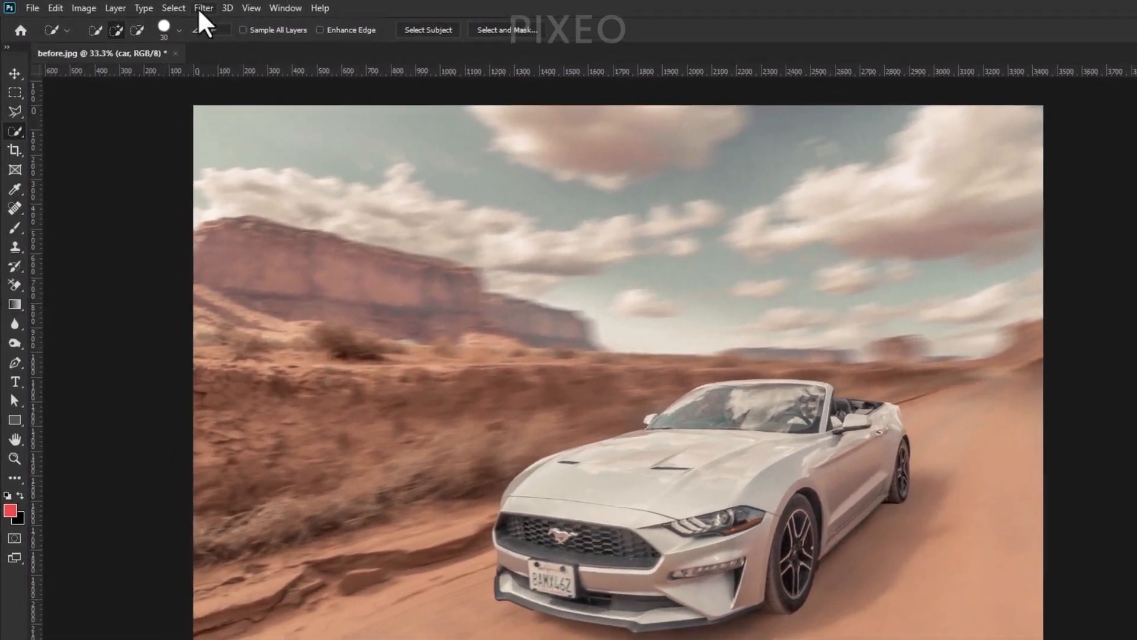
{"action": "left_click", "coordinate": [163, 6]}
{"action": "mouse_move", "coordinate": [396, 200]}
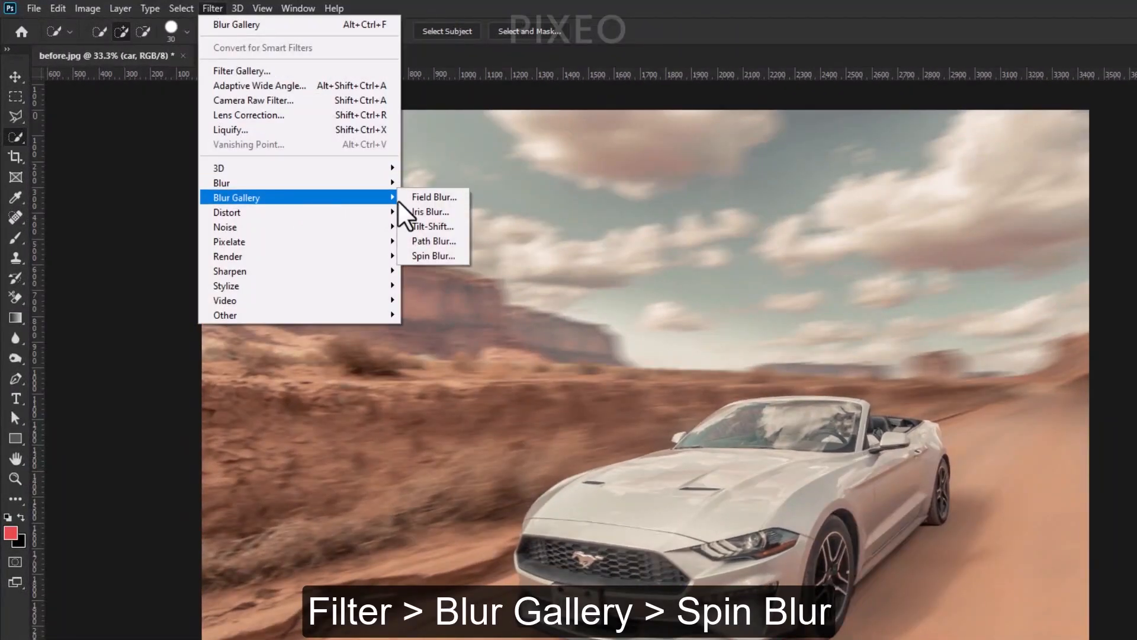
{"action": "left_click", "coordinate": [420, 255]}
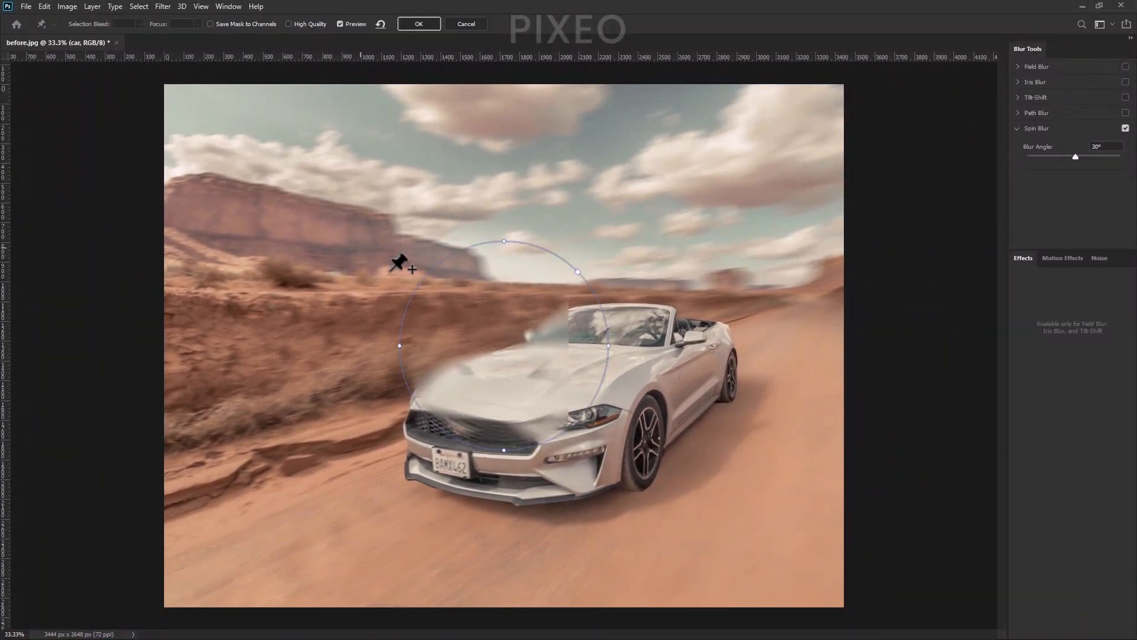
Center the spin blur on the front wheel and shrink and reshape its ellipse to fit the tire.
{"action": "left_click_drag", "start_coordinate": [504, 347], "coordinate": [650, 447]}
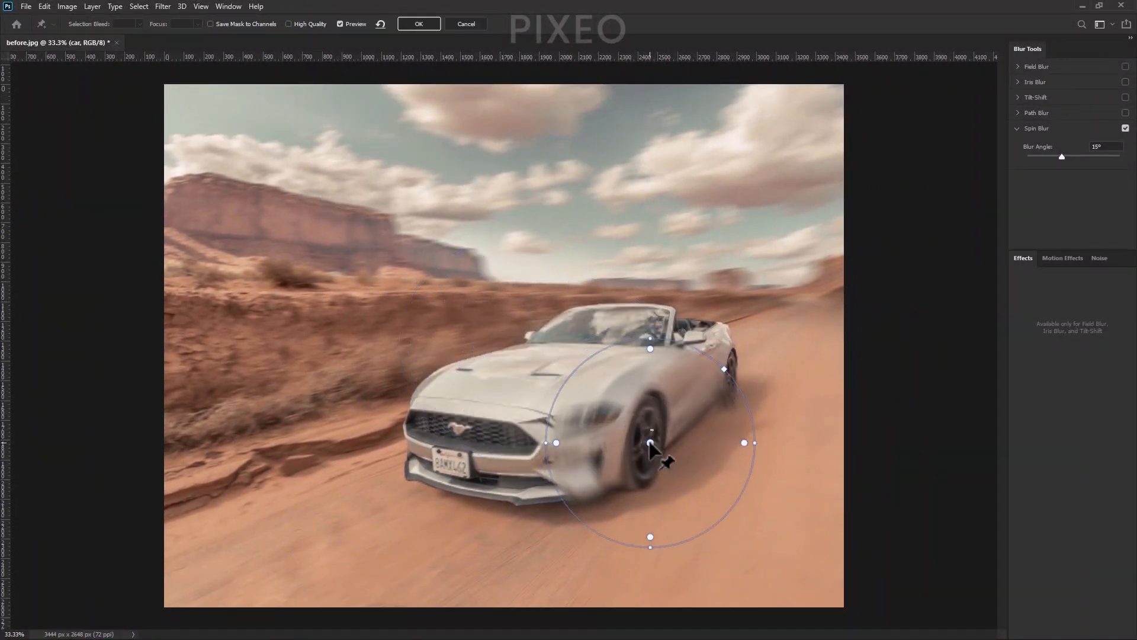
{"action": "left_click_drag", "start_coordinate": [589, 375], "coordinate": [621, 415]}
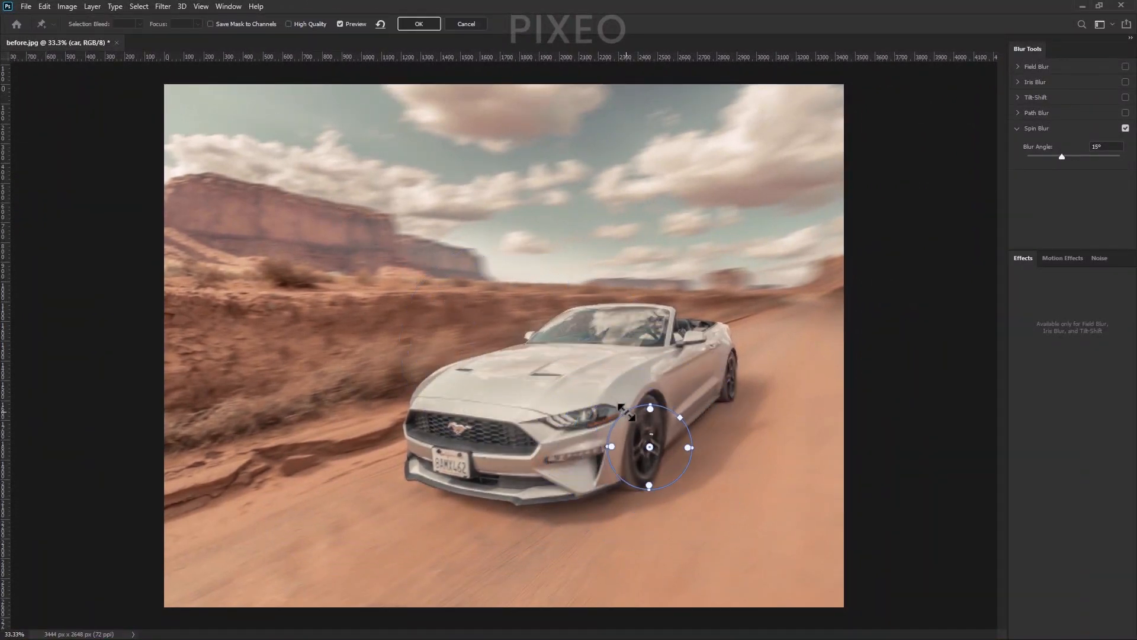
{"action": "scroll", "coordinate": [652, 448], "scroll_direction": "up", "scroll_amount": 5}
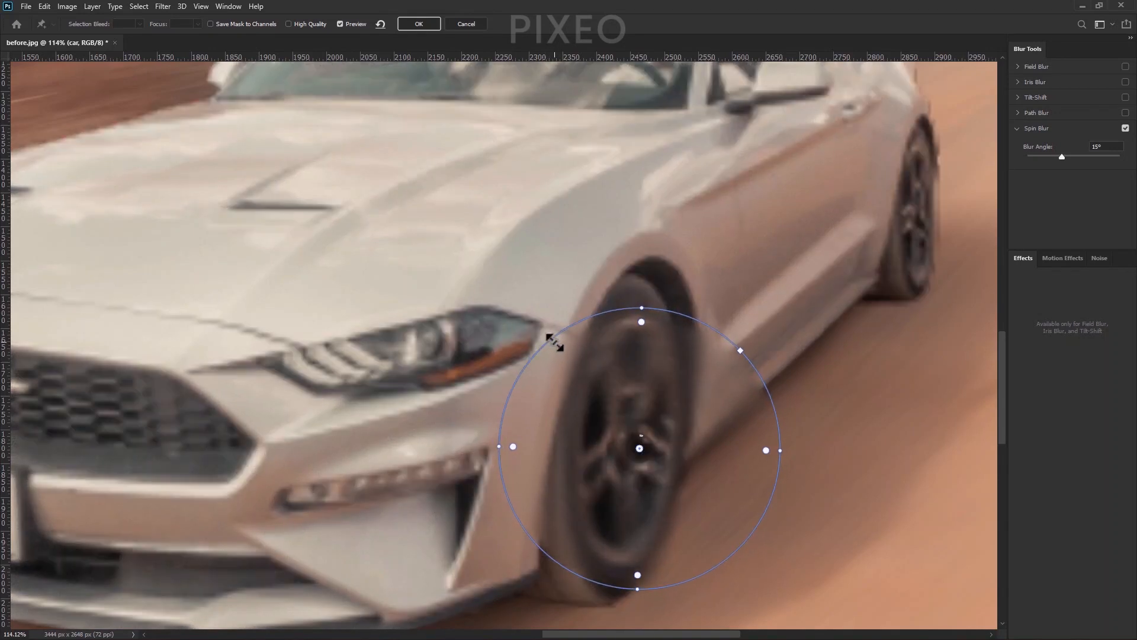
{"action": "left_click_drag", "start_coordinate": [508, 452], "coordinate": [685, 447]}
{"action": "left_click_drag", "start_coordinate": [572, 505], "coordinate": [555, 503]}
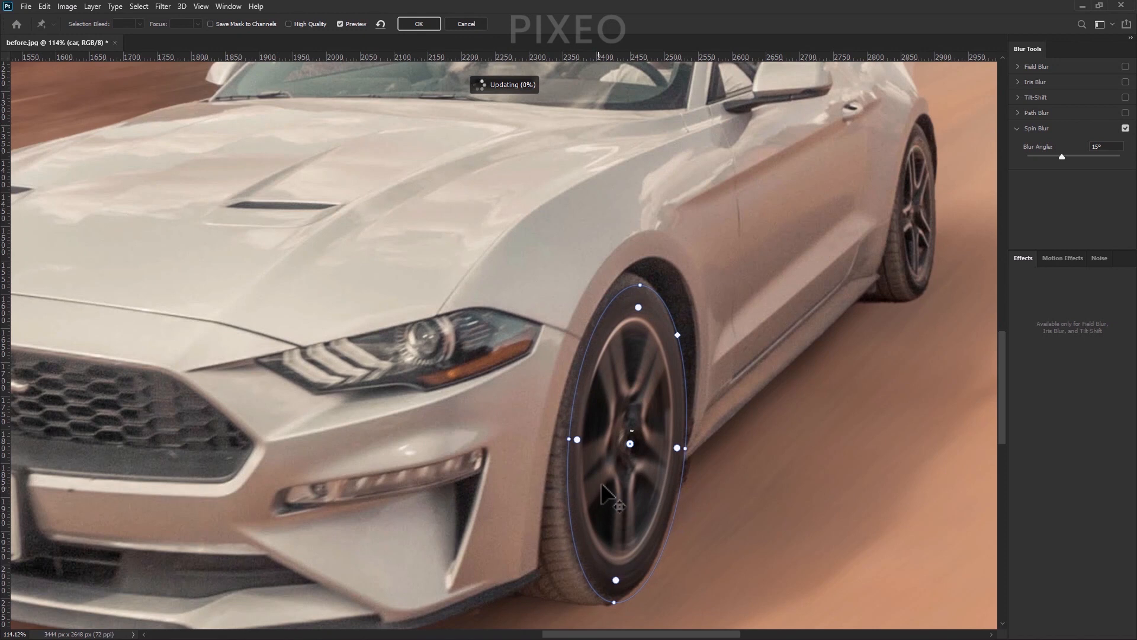
Set the front wheel's spin Blur Angle to 20°.
{"action": "left_click_drag", "start_coordinate": [1107, 149], "coordinate": [1048, 153]}
{"action": "type", "text": "20"}
{"action": "key", "text": "Return"}
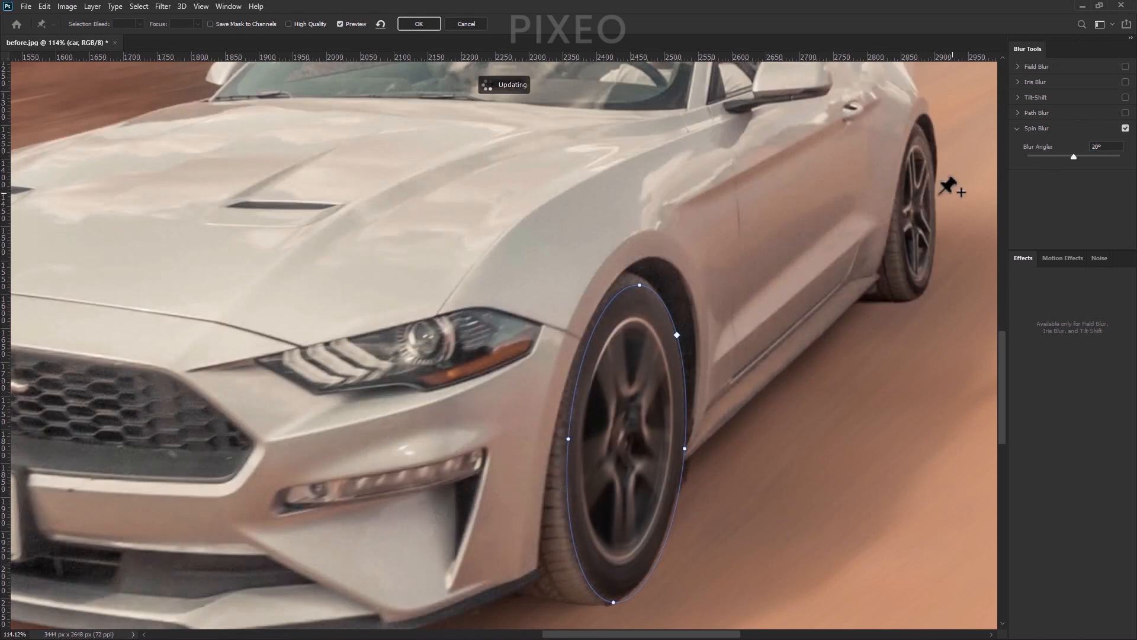
Add a second spin blur on the rear wheel and shrink its ellipse to a narrow shape around the tire.
{"action": "left_click", "coordinate": [924, 203]}
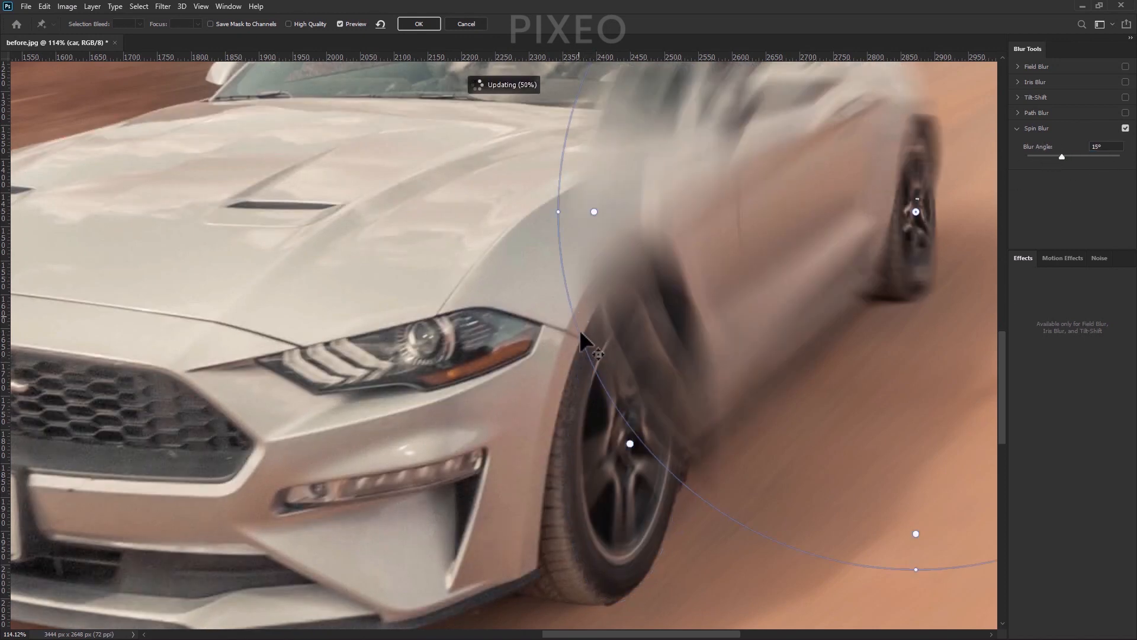
{"action": "scroll", "coordinate": [804, 290], "scroll_direction": "down", "scroll_amount": 1}
{"action": "scroll", "coordinate": [807, 286], "scroll_direction": "up", "scroll_amount": 2}
{"action": "scroll", "coordinate": [800, 290], "scroll_direction": "right", "scroll_amount": 2}
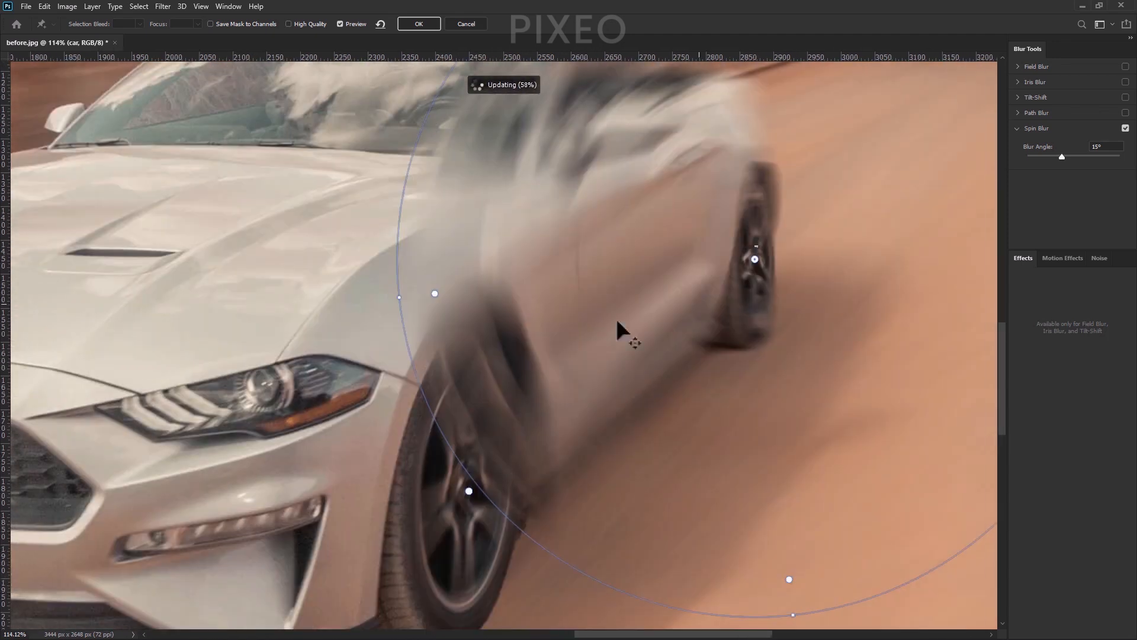
{"action": "left_click_drag", "start_coordinate": [512, 488], "coordinate": [778, 265]}
{"action": "left_click_drag", "start_coordinate": [771, 196], "coordinate": [774, 189]}
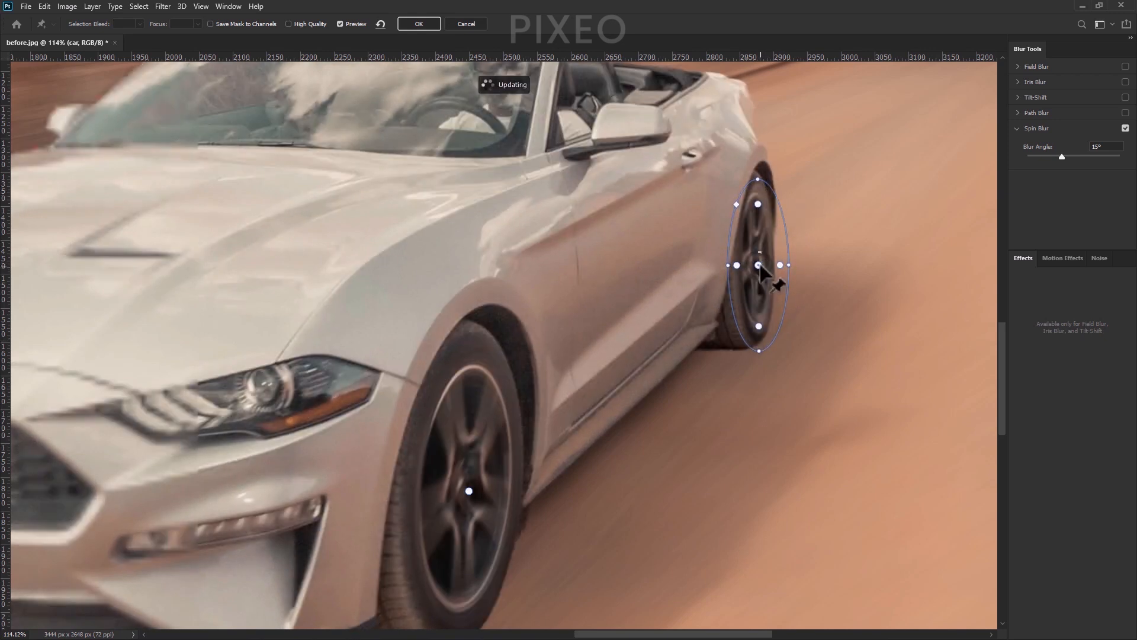
Shift and tilt the rear wheel's blur ellipse to match the tire, and apply the Spin Blur.
{"action": "left_click_drag", "start_coordinate": [758, 265], "coordinate": [758, 259]}
{"action": "left_click_drag", "start_coordinate": [759, 347], "coordinate": [758, 344]}
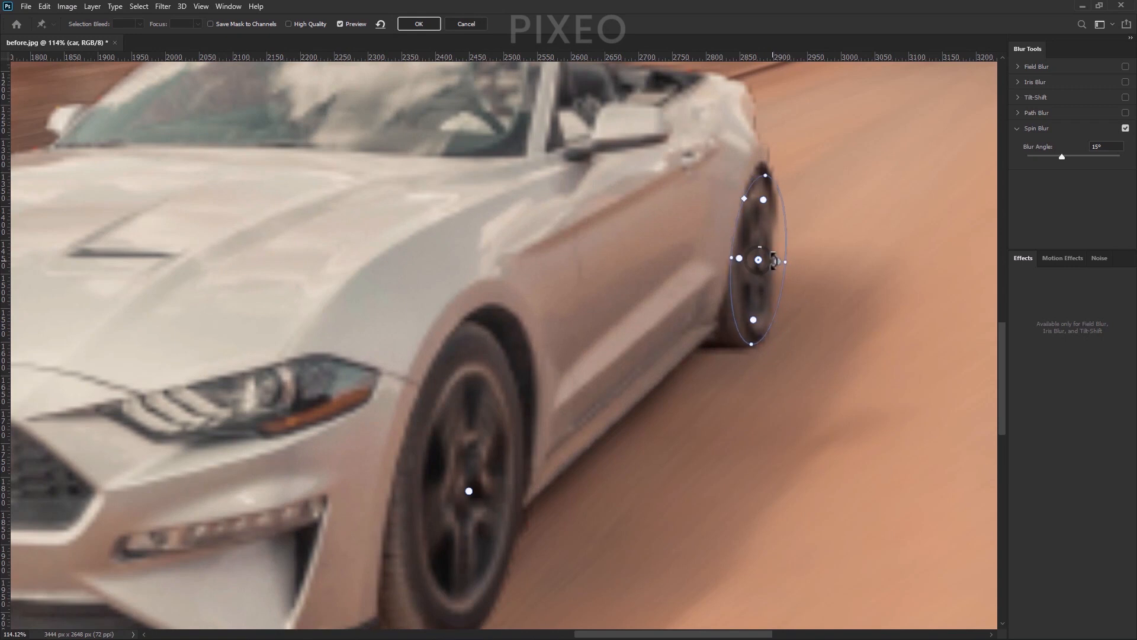
{"action": "scroll", "coordinate": [391, 299], "scroll_direction": "down", "scroll_amount": 3}
{"action": "scroll", "coordinate": [313, 292], "scroll_direction": "down", "scroll_amount": 2}
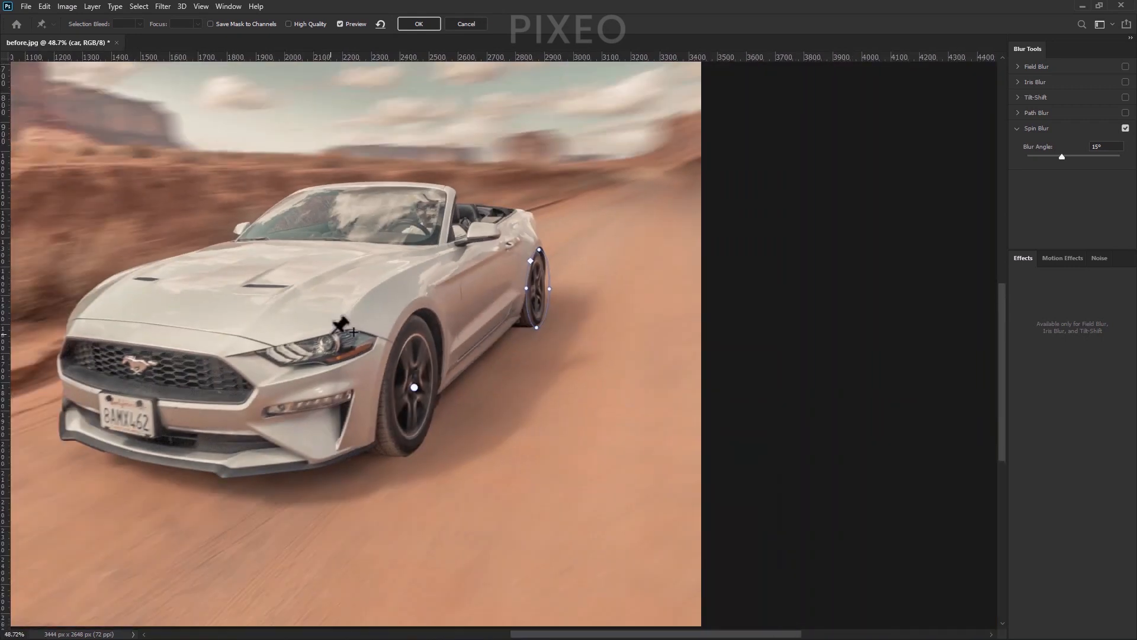
{"action": "left_click", "coordinate": [419, 24]}
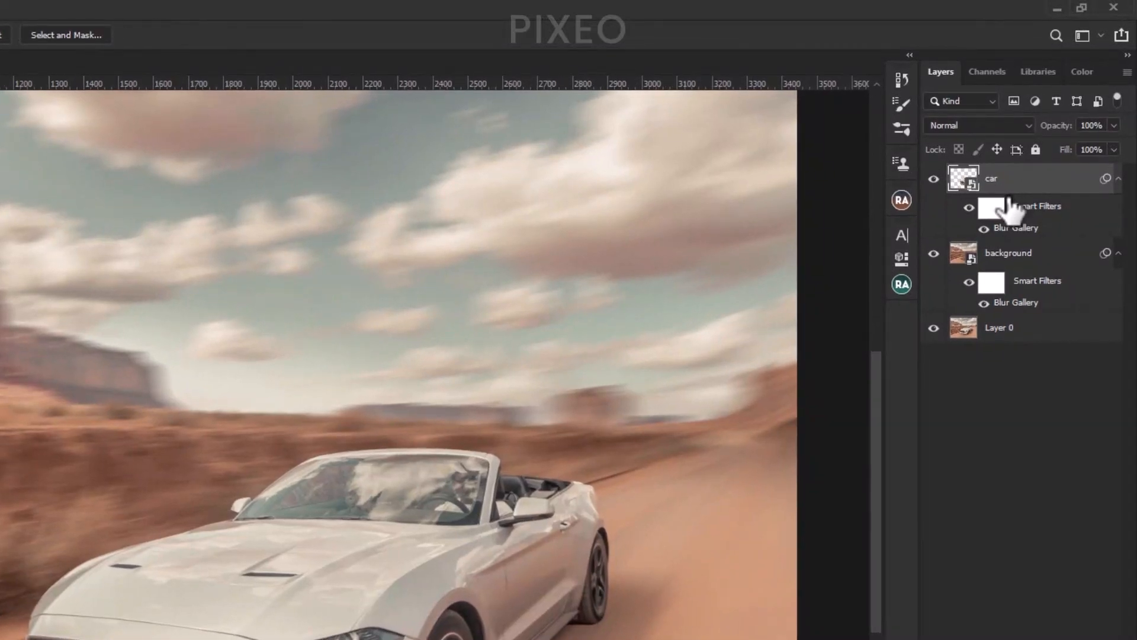
Target the car layer's smart filter mask and set up the Brush tool with black and 49% flow.
{"action": "left_click", "coordinate": [992, 208]}
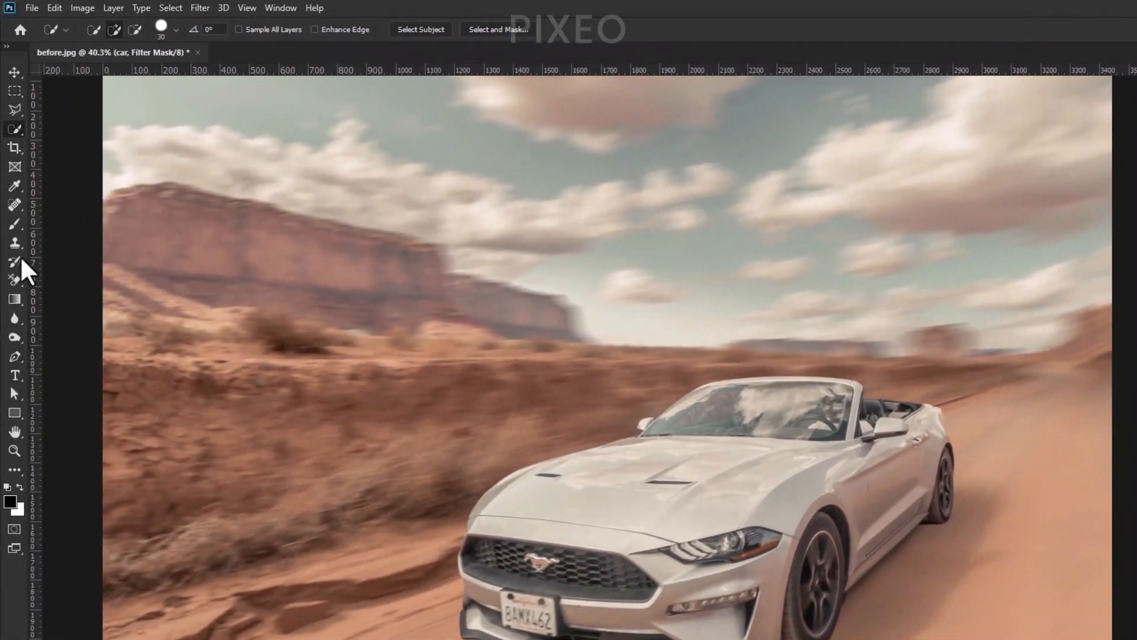
{"action": "left_click", "coordinate": [15, 224]}
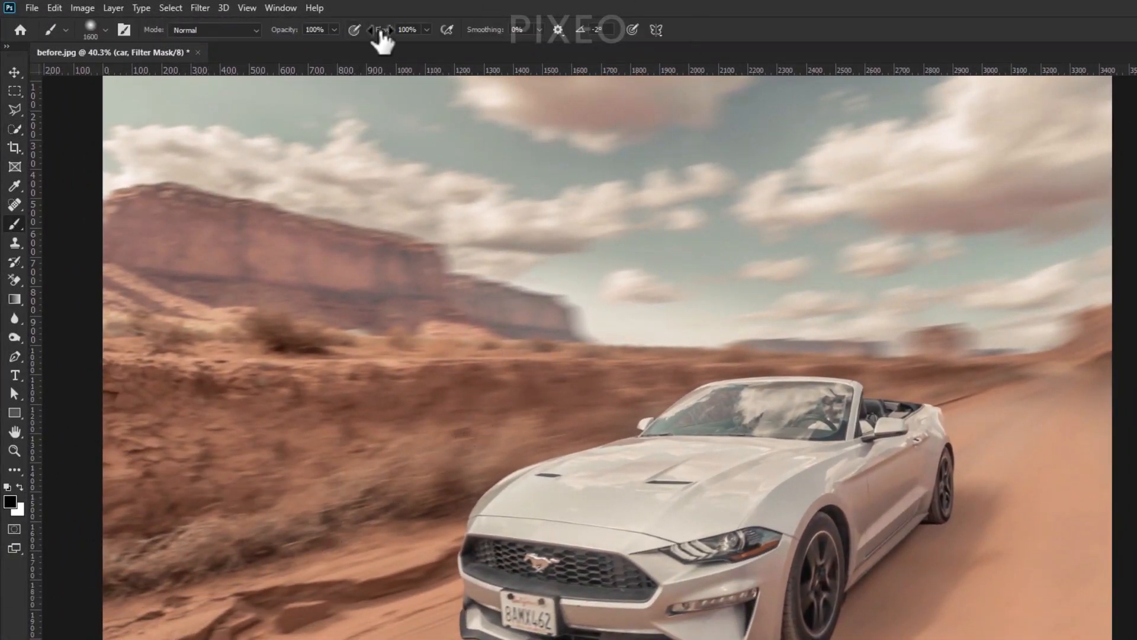
{"action": "left_click_drag", "start_coordinate": [381, 36], "coordinate": [351, 44]}
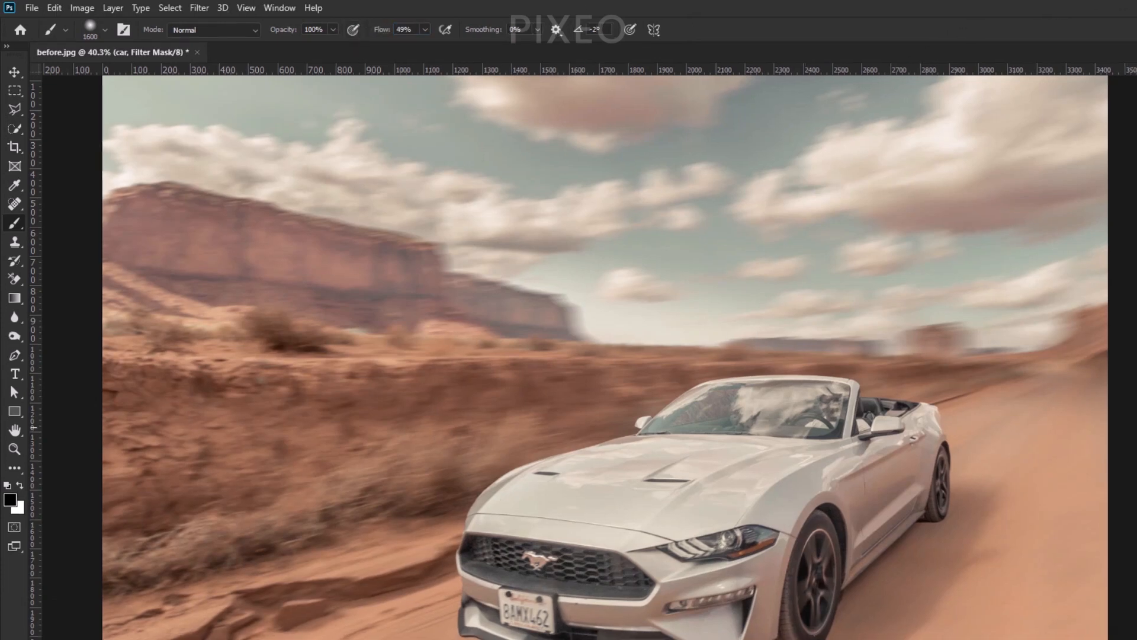
Reduce the brush size to 100 px and mask out the spin blur around the rear wheel.
{"action": "scroll", "coordinate": [936, 509], "scroll_direction": "up", "scroll_amount": 5}
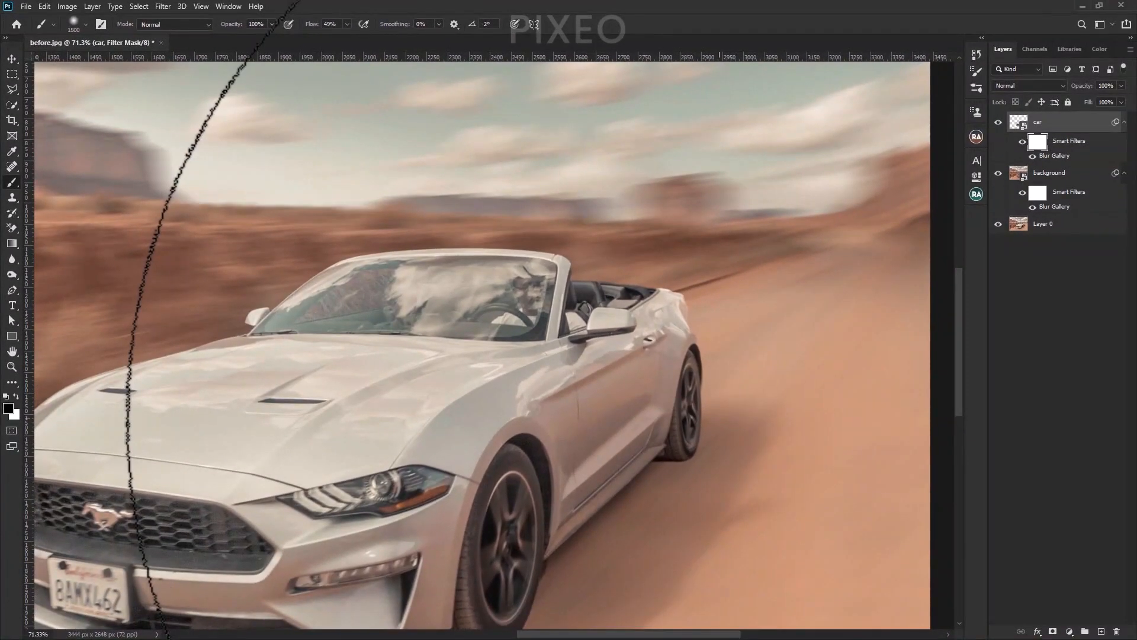
{"action": "key", "text": "bracketleft"}
{"action": "key", "text": "bracketleft"}
{"action": "key", "text": "bracketleft"}
{"action": "key", "text": "bracketleft"}
{"action": "key", "text": "bracketleft"}
{"action": "key", "text": "bracketleft"}
{"action": "key", "text": "bracketleft"}
{"action": "key", "text": "bracketleft"}
{"action": "key", "text": "bracketleft"}
{"action": "key", "text": "bracketleft"}
{"action": "key", "text": "bracketleft"}
{"action": "key", "text": "bracketleft"}
{"action": "key", "text": "bracketleft"}
{"action": "key", "text": "bracketleft"}
{"action": "key", "text": "bracketleft"}
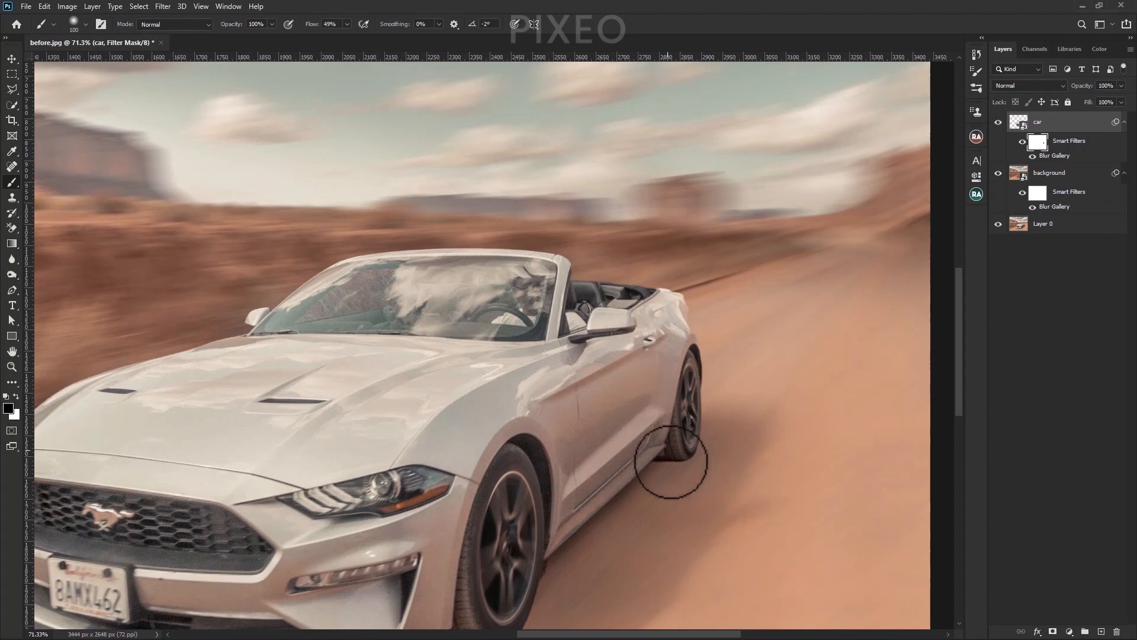
{"action": "scroll", "coordinate": [712, 324], "scroll_direction": "down", "scroll_amount": 5}
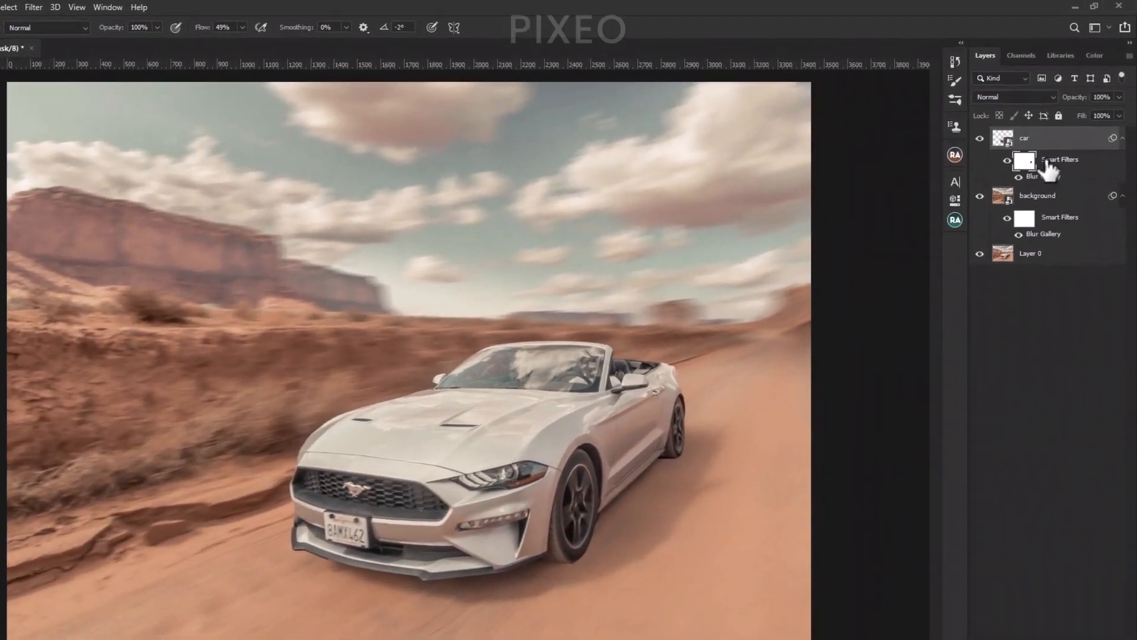
Target the car layer itself instead of its filter mask and start a Path Blur on it.
{"action": "left_click", "coordinate": [1018, 122]}
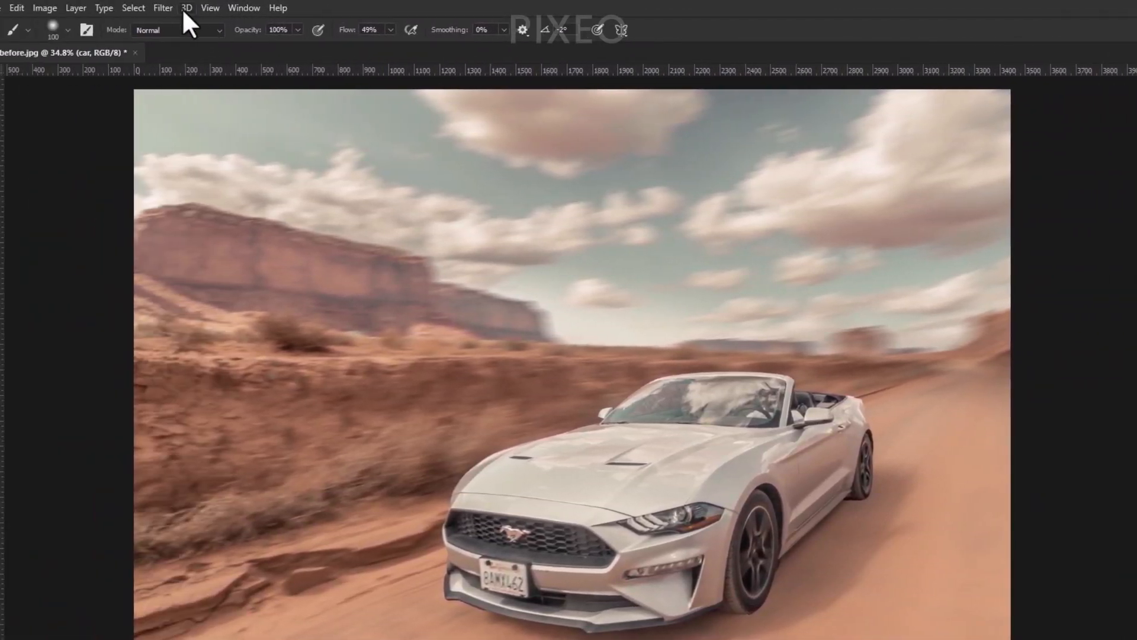
{"action": "left_click", "coordinate": [163, 7]}
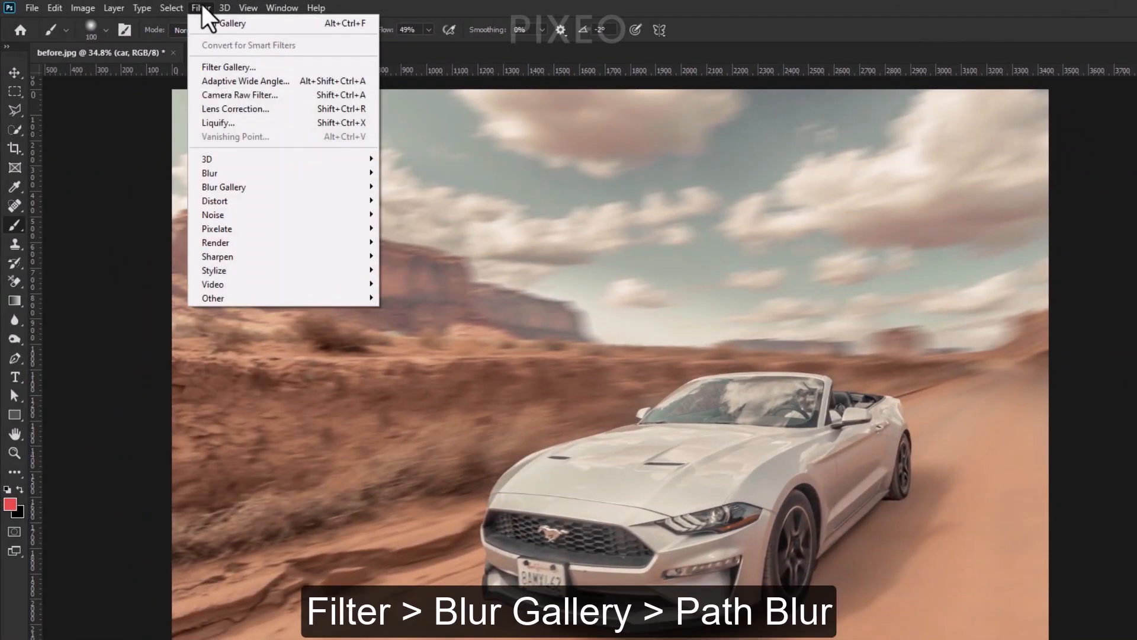
{"action": "mouse_move", "coordinate": [220, 173]}
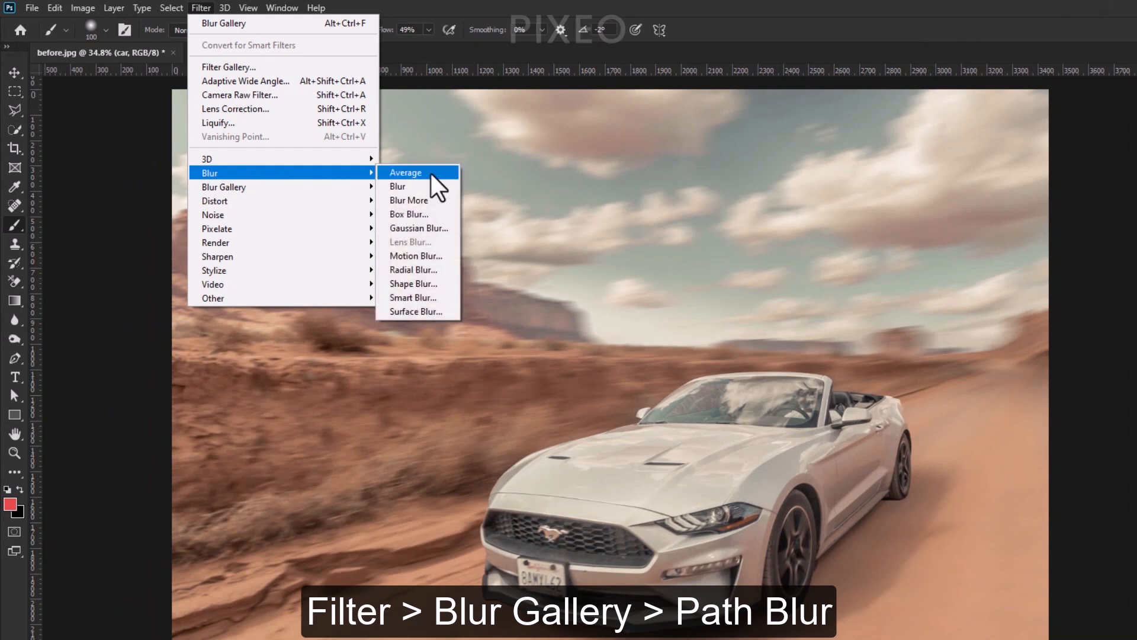
{"action": "mouse_move", "coordinate": [367, 189]}
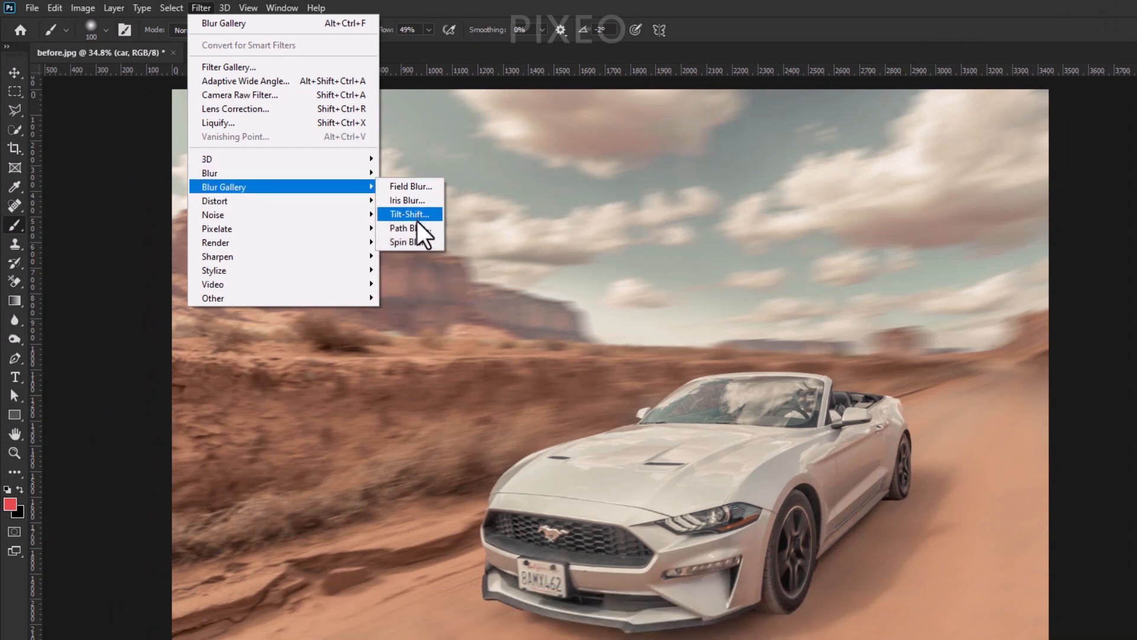
{"action": "left_click", "coordinate": [415, 237]}
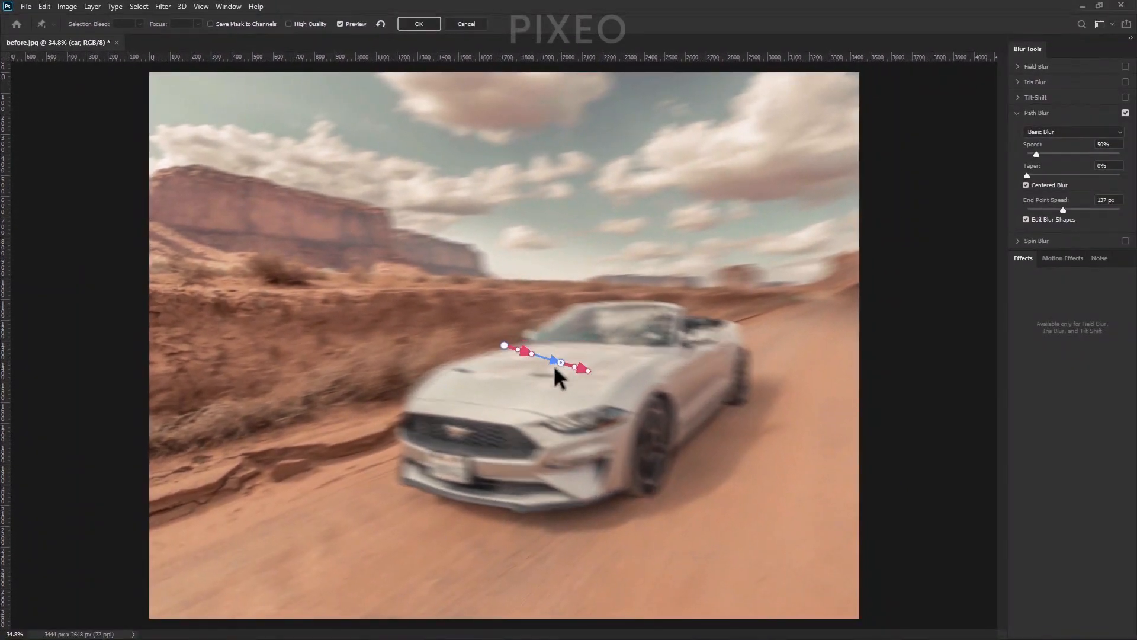
Lay the blur path along the car, from the road behind it to the front of the hood.
{"action": "left_click_drag", "start_coordinate": [559, 363], "coordinate": [447, 384]}
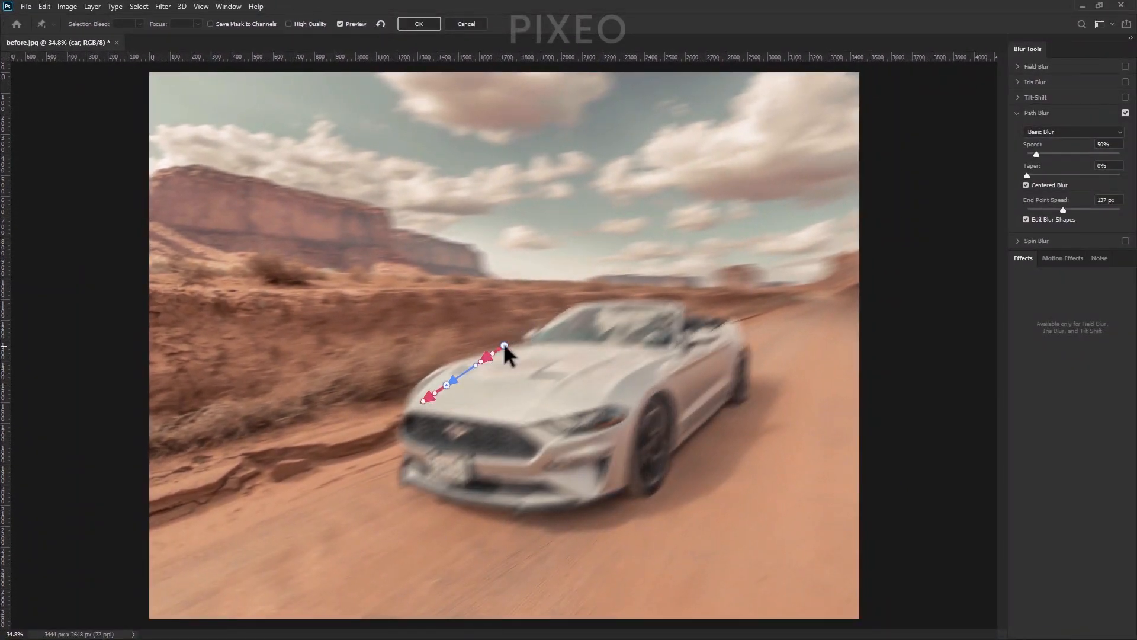
{"action": "left_click_drag", "start_coordinate": [552, 336], "coordinate": [769, 288]}
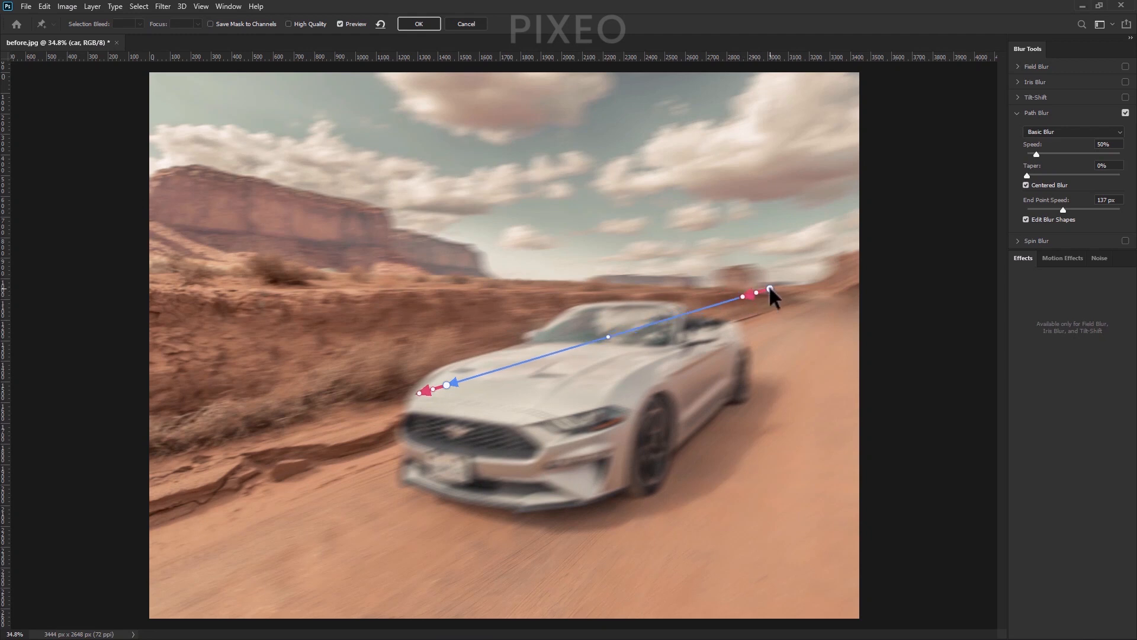
{"action": "left_click_drag", "start_coordinate": [446, 385], "coordinate": [471, 376]}
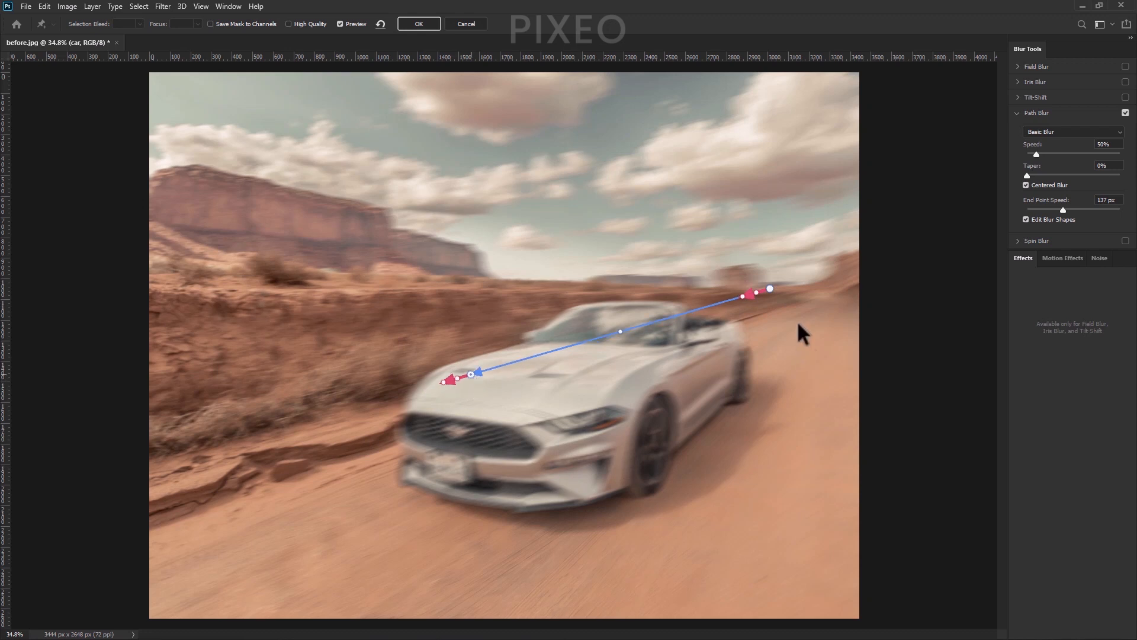
{"action": "left_click_drag", "start_coordinate": [770, 289], "coordinate": [767, 309]}
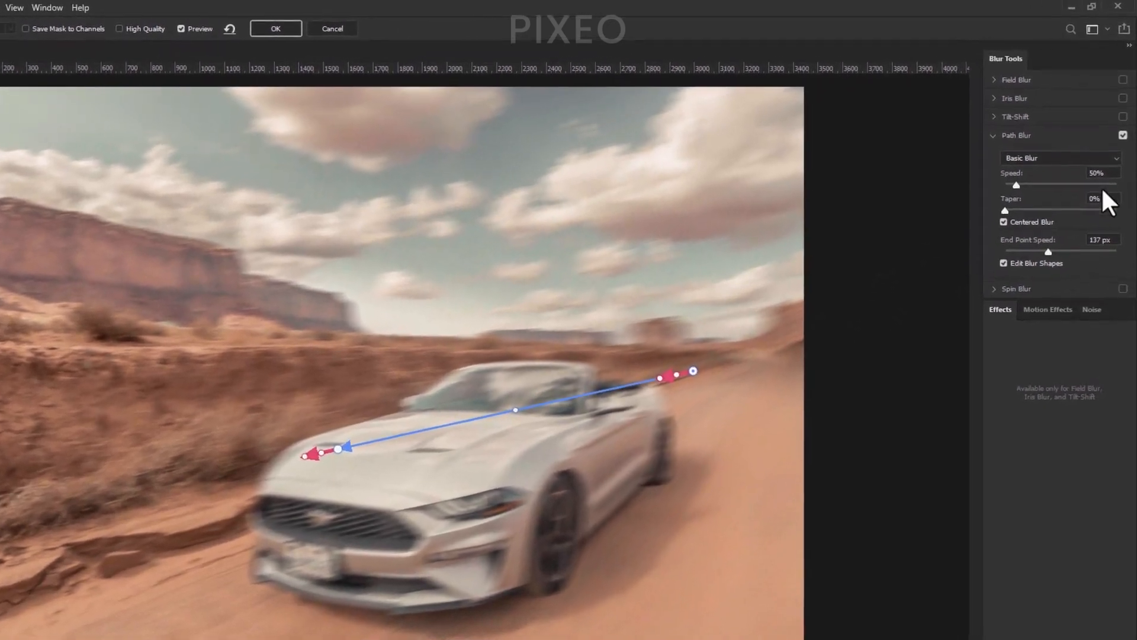
Set the Path Blur Speed to 10% and the End Point Speed at the path's hood end to 0 px.
{"action": "left_click", "coordinate": [1099, 144]}
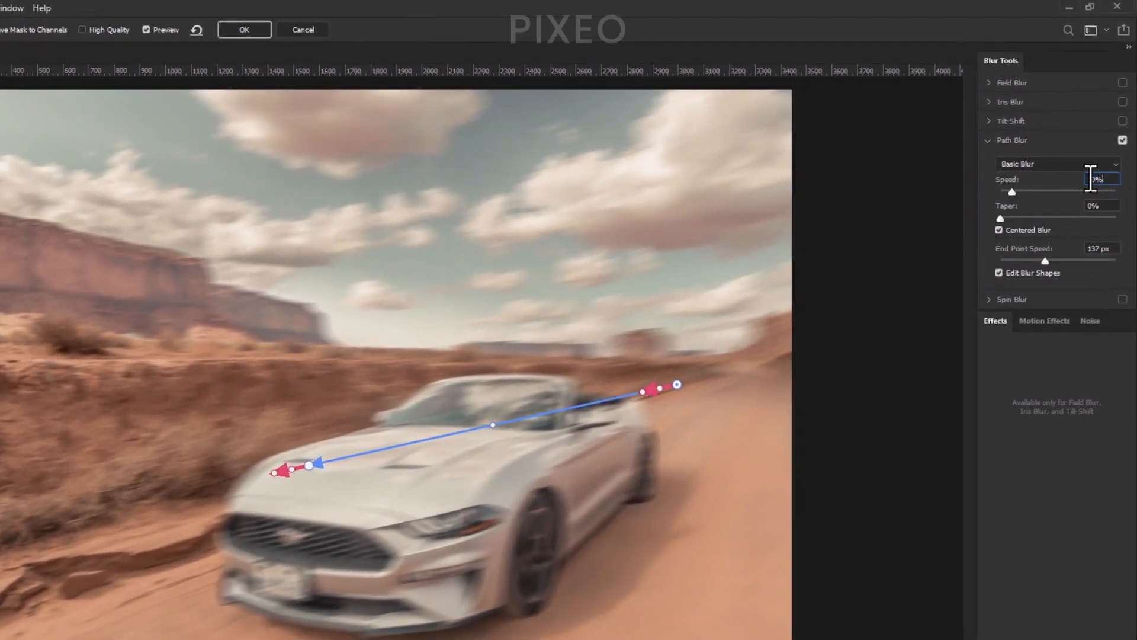
{"action": "type", "text": "10"}
{"action": "key", "text": "Return"}
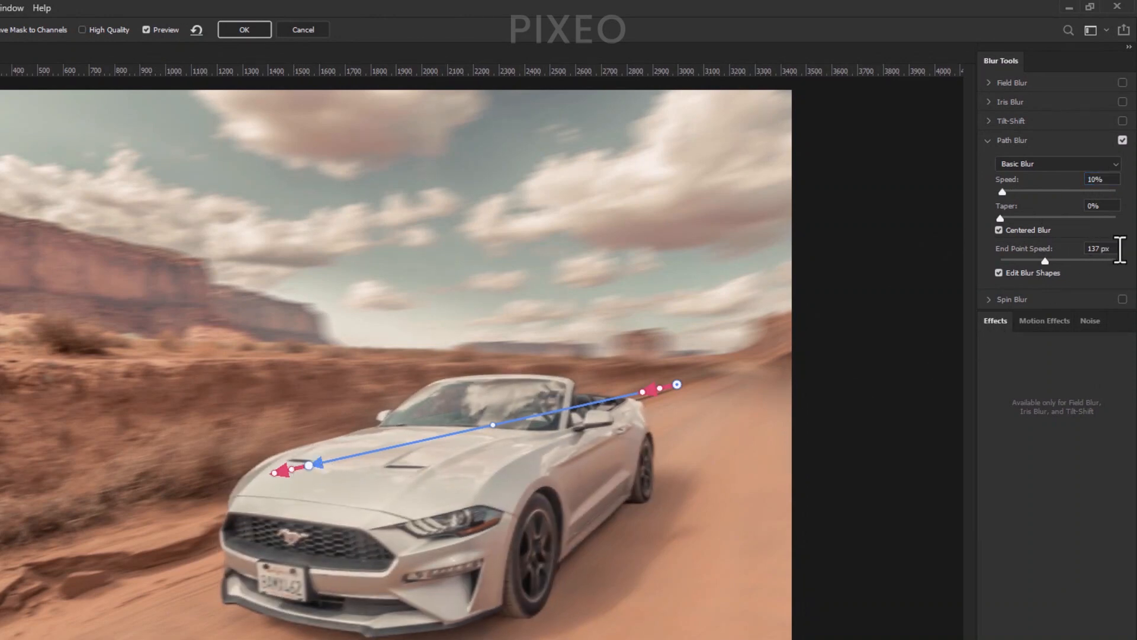
{"action": "type", "text": "0"}
{"action": "key", "text": "Return"}
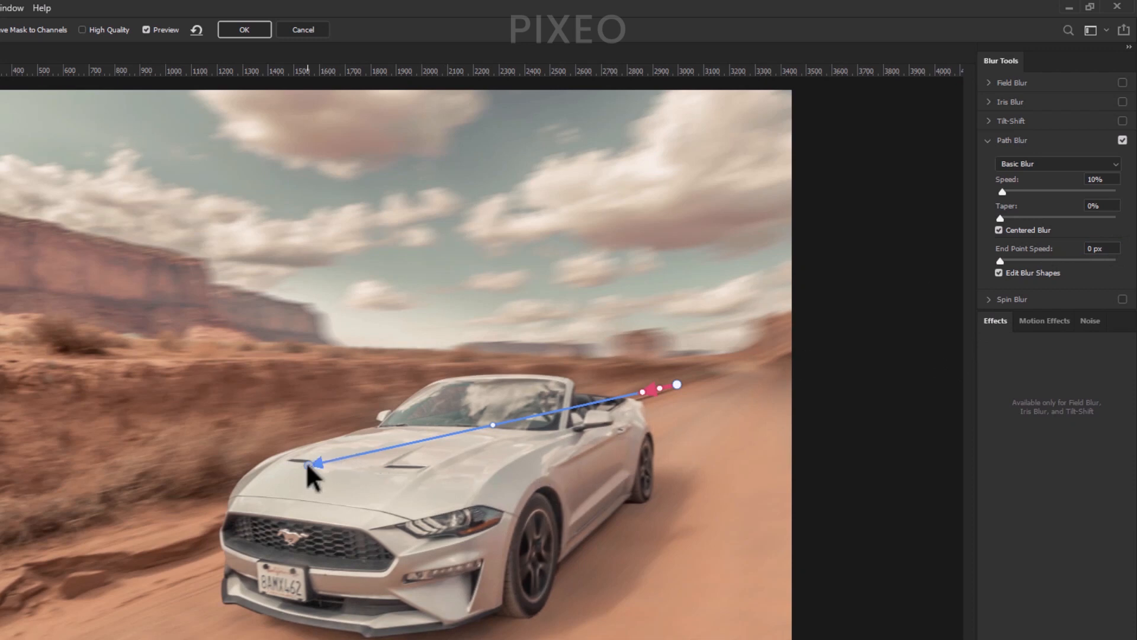
Extend the hood path slightly at both ends and draw a second path from behind the car to the front wheel.
{"action": "left_click_drag", "start_coordinate": [308, 466], "coordinate": [289, 464]}
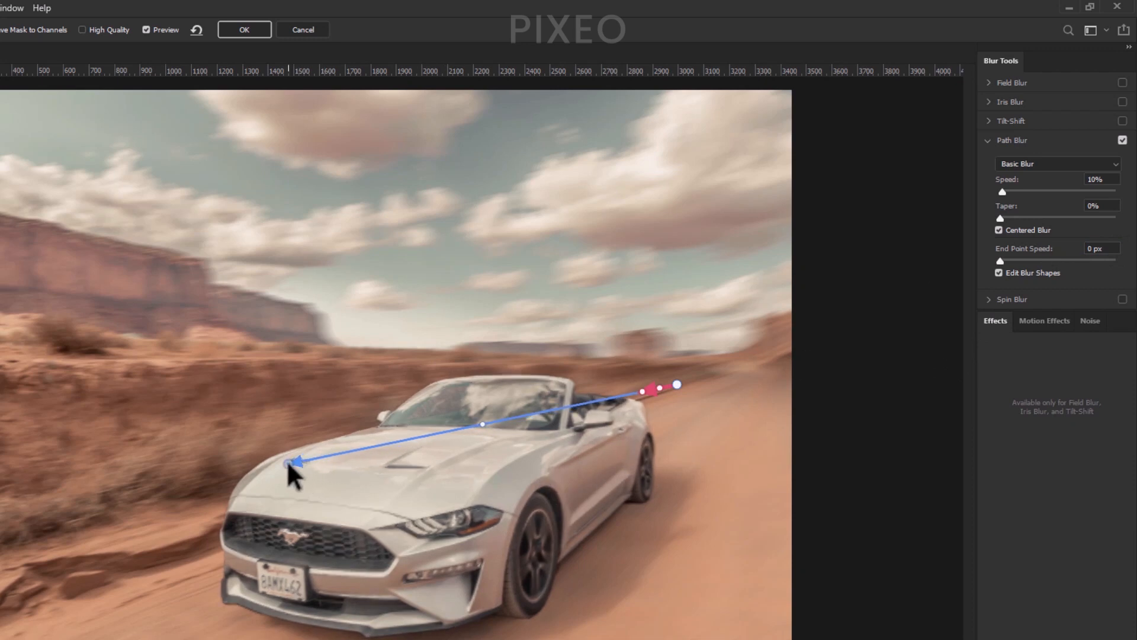
{"action": "left_click", "coordinate": [677, 386]}
{"action": "left_click_drag", "start_coordinate": [677, 386], "coordinate": [698, 374]}
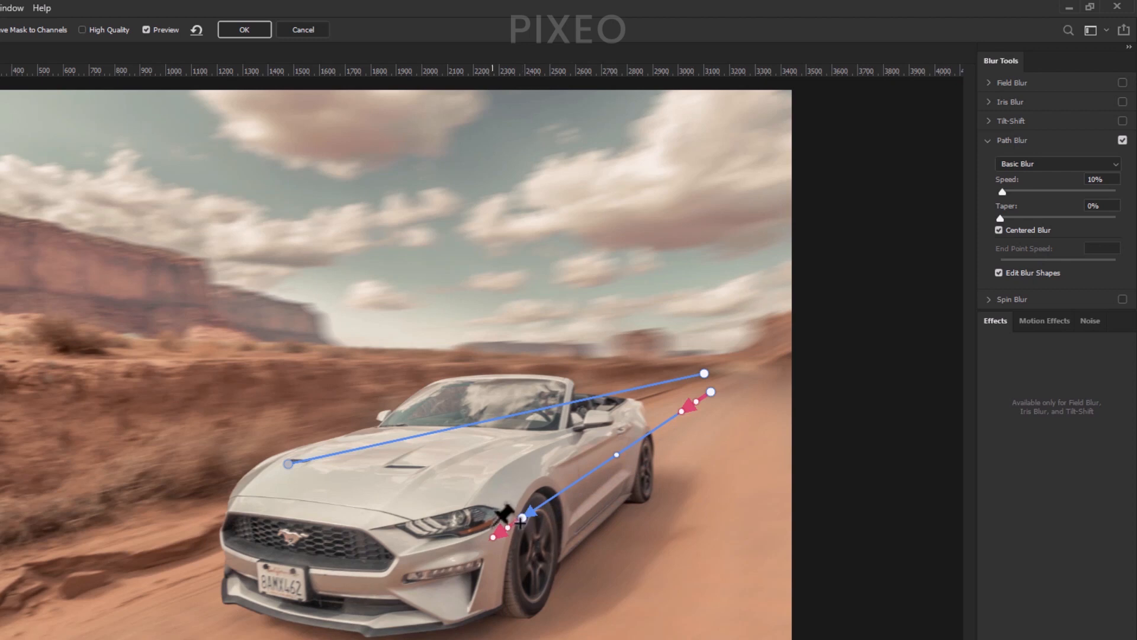
Set End Point Speed to 0 px at the second path's front-wheel end.
{"action": "left_click", "coordinate": [507, 529]}
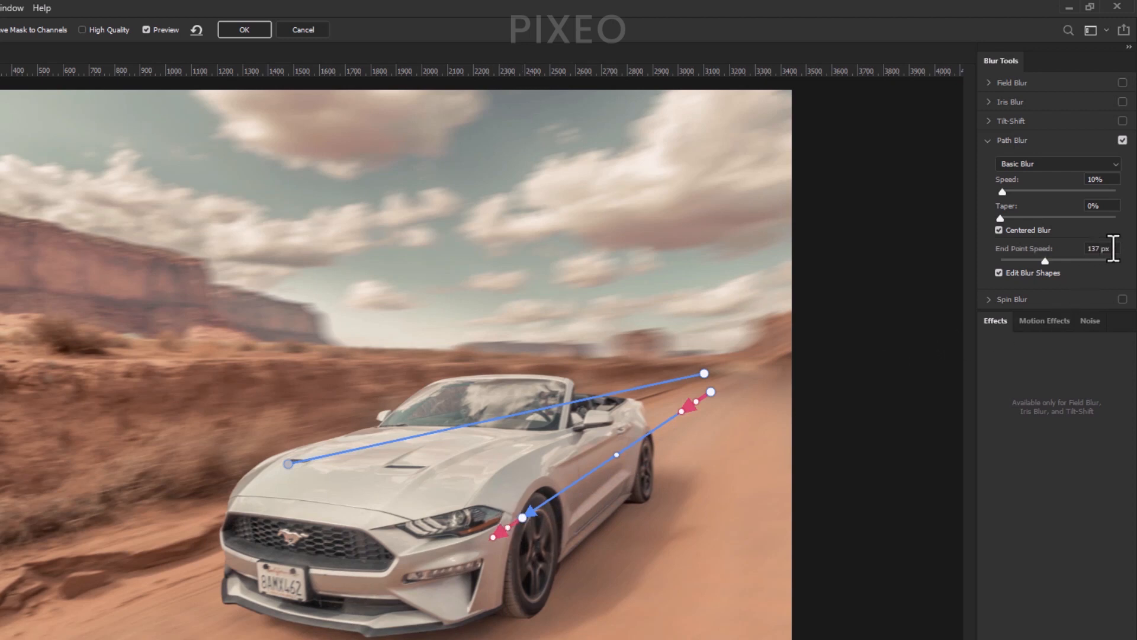
{"action": "double_click", "coordinate": [1113, 247]}
{"action": "type", "text": "0"}
{"action": "key", "text": "Return"}
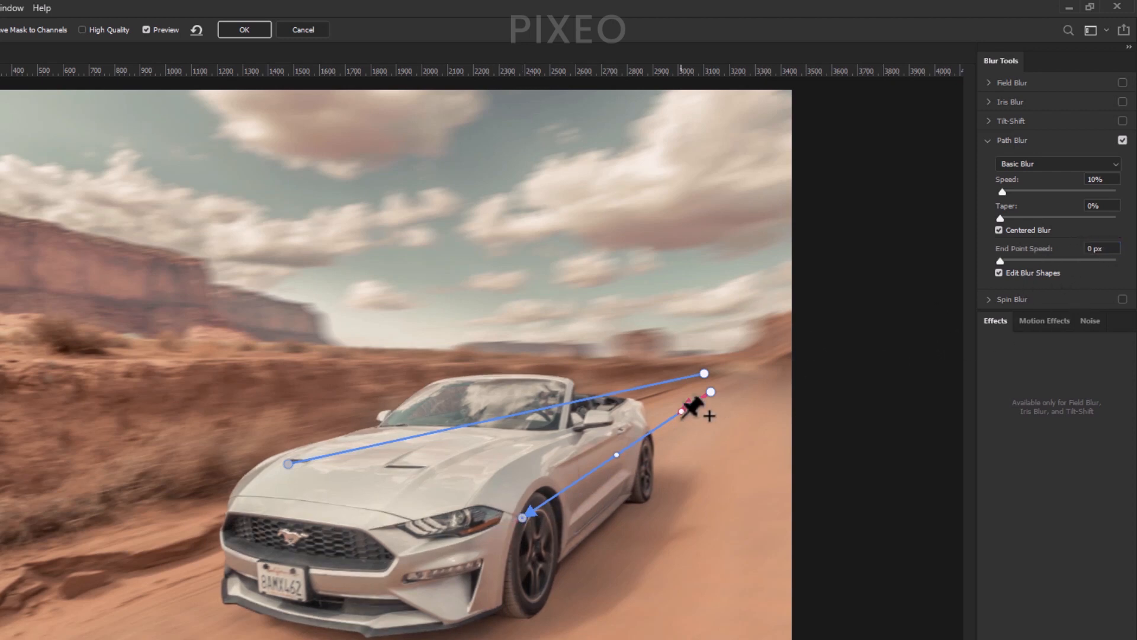
Set End Point Speed to 150 px at the second path's rear end and 149 px at the hood path's rear end.
{"action": "left_click", "coordinate": [683, 410]}
{"action": "double_click", "coordinate": [1119, 248]}
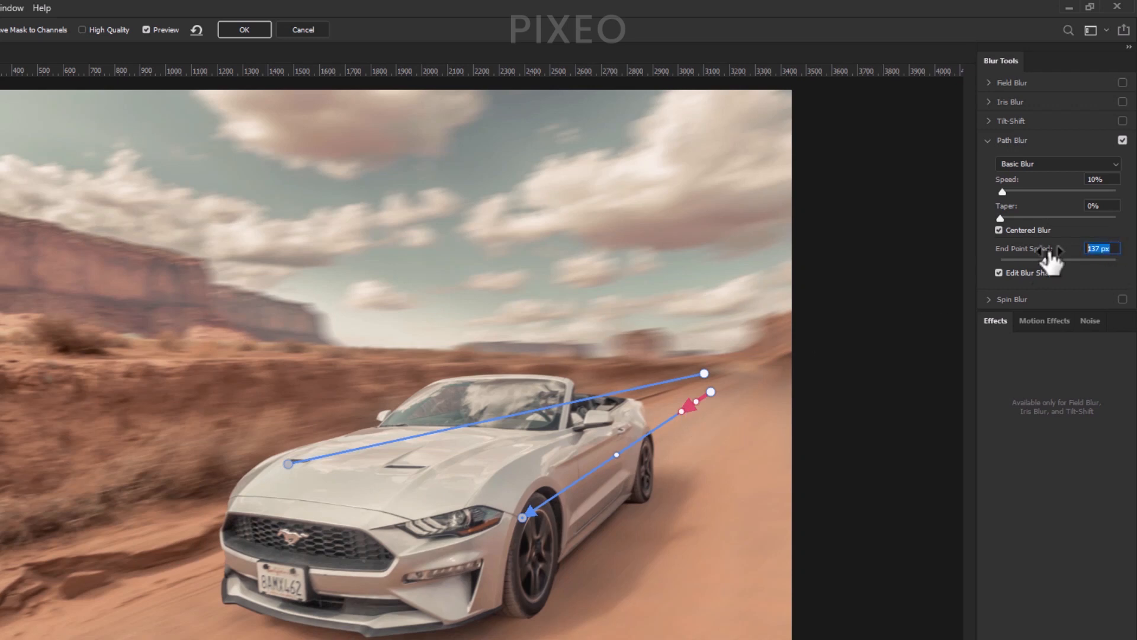
{"action": "type", "text": "150"}
{"action": "left_click", "coordinate": [704, 374]}
{"action": "left_click_drag", "start_coordinate": [1032, 256], "coordinate": [1034, 256]}
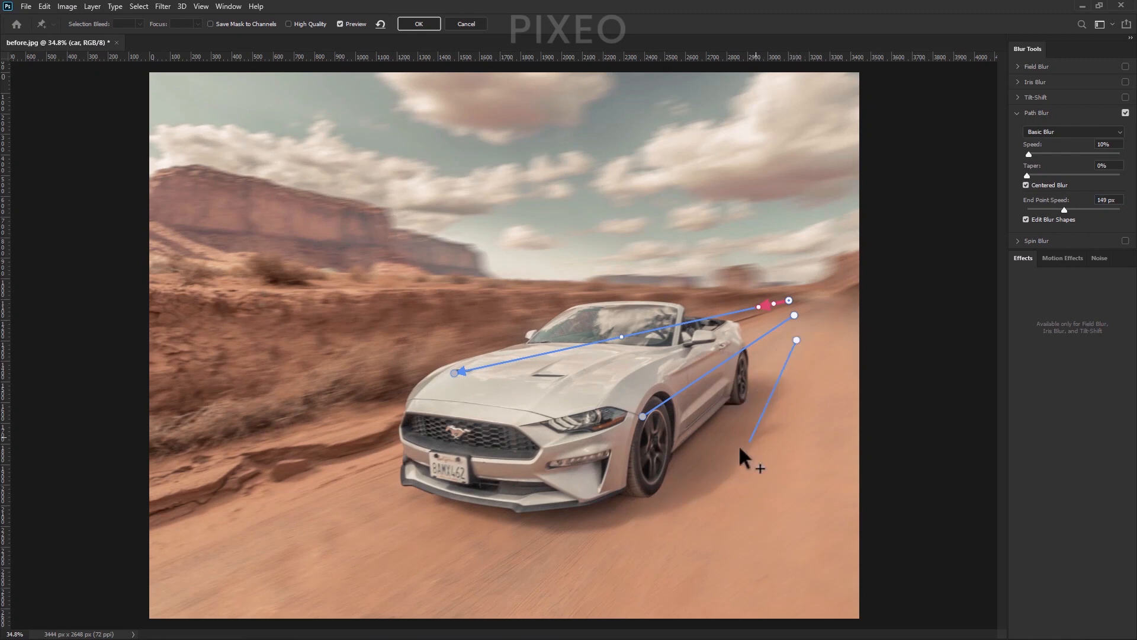
Draw a third blur path from behind the car to the ground by the front wheel, its front end at 0 px speed, and adjust both ends.
{"action": "left_click", "coordinate": [657, 501]}
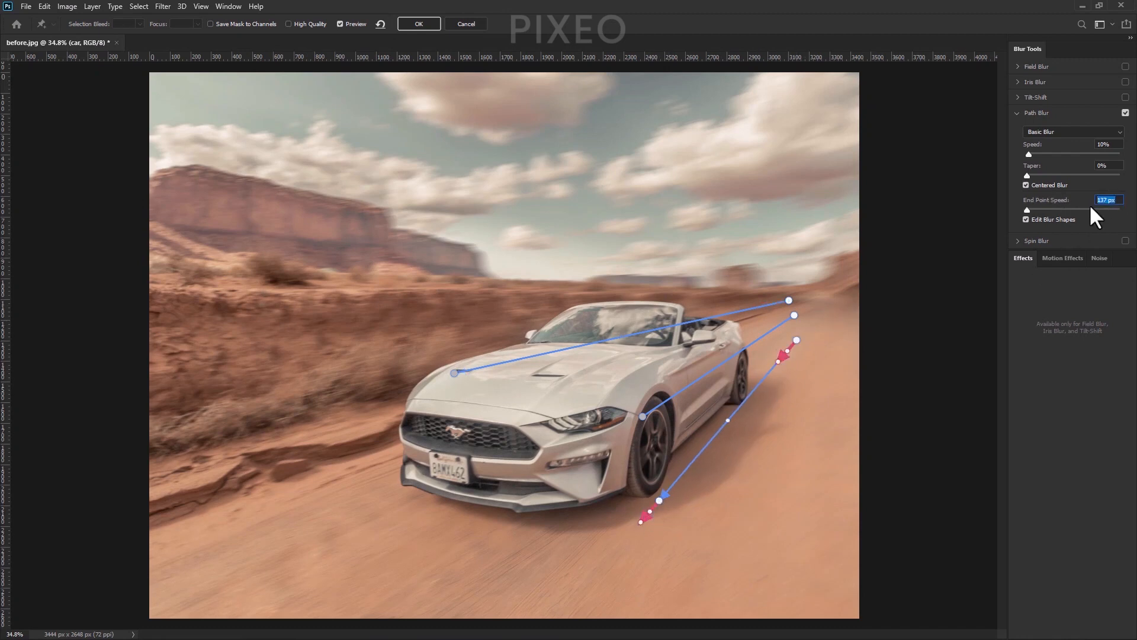
{"action": "left_click", "coordinate": [789, 356]}
{"action": "type", "text": "0"}
{"action": "key", "text": "Return"}
{"action": "left_click_drag", "start_coordinate": [658, 500], "coordinate": [637, 517]}
{"action": "left_click_drag", "start_coordinate": [797, 340], "coordinate": [794, 331]}
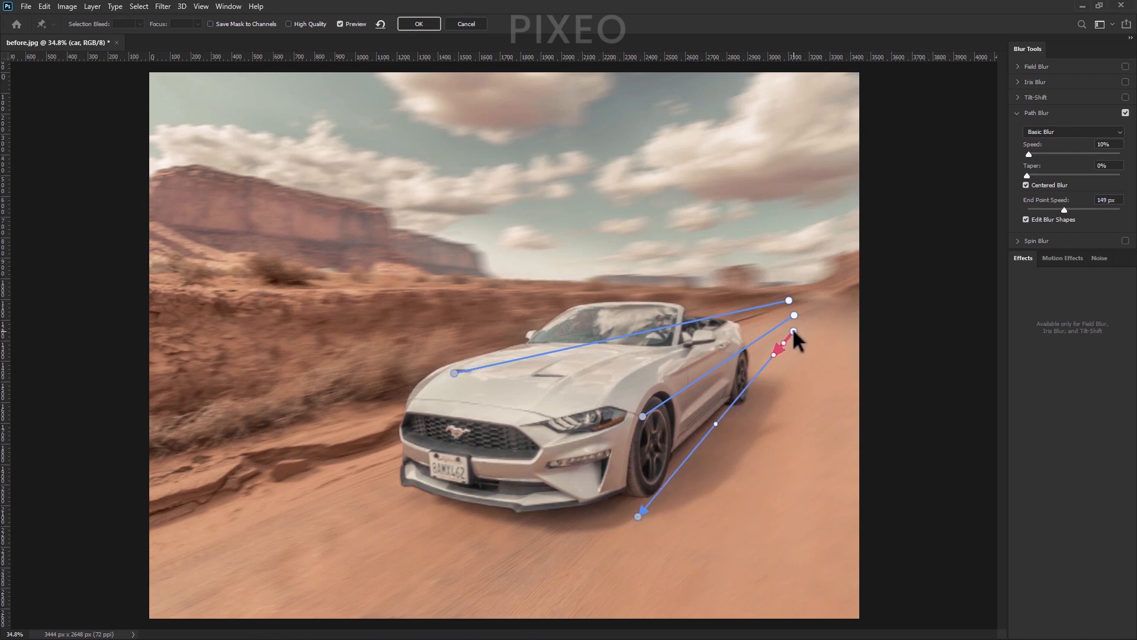
Draw a fourth path from behind the car across the windshield to beyond the hood, with End Point Speed 0 px at its front end.
{"action": "left_click", "coordinate": [771, 289]}
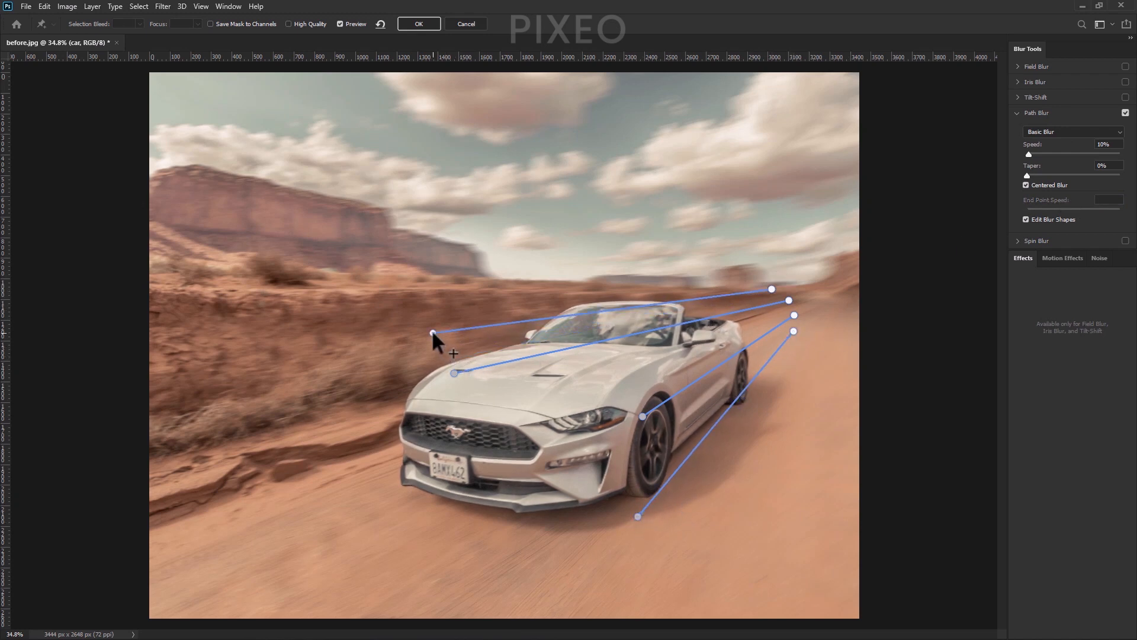
{"action": "double_click", "coordinate": [433, 333]}
{"action": "left_click", "coordinate": [772, 289]}
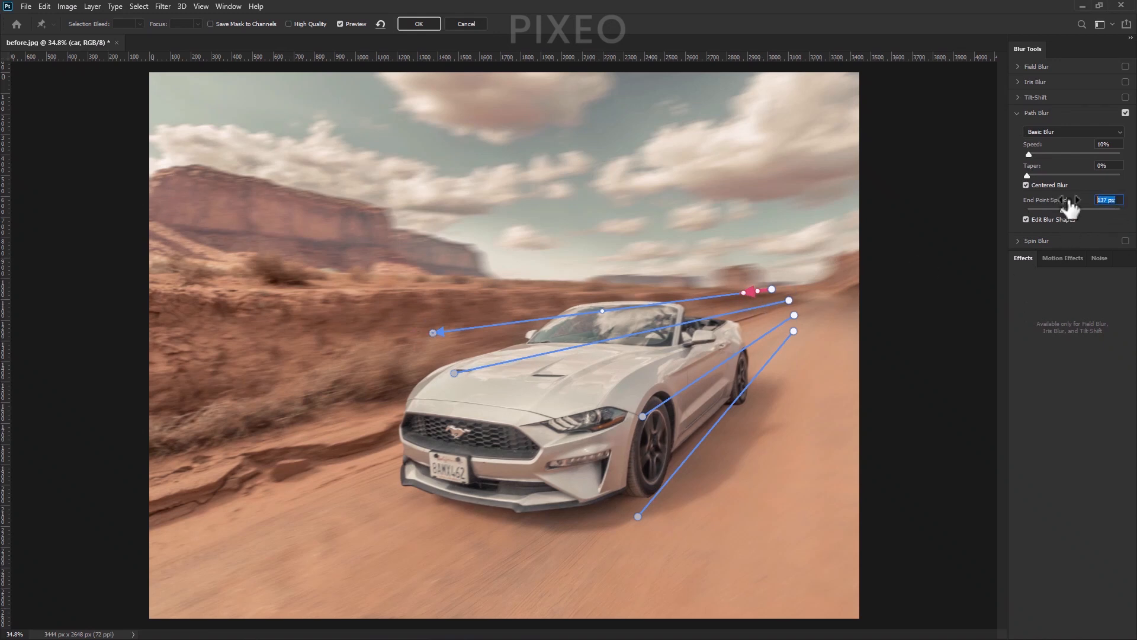
{"action": "left_click_drag", "start_coordinate": [433, 333], "coordinate": [409, 344]}
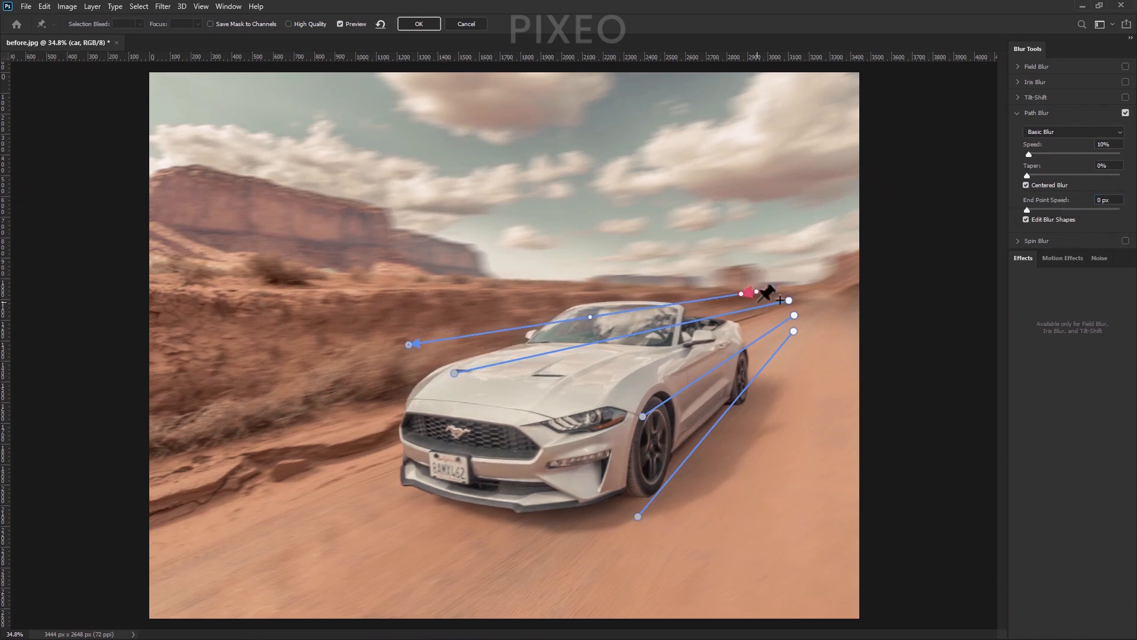
Reposition the ends of the four paths so they fit along the hood, side and wheels, and apply the path blur.
{"action": "left_click_drag", "start_coordinate": [643, 416], "coordinate": [622, 424]}
{"action": "left_click_drag", "start_coordinate": [794, 315], "coordinate": [719, 299]}
{"action": "left_click_drag", "start_coordinate": [454, 373], "coordinate": [521, 390]}
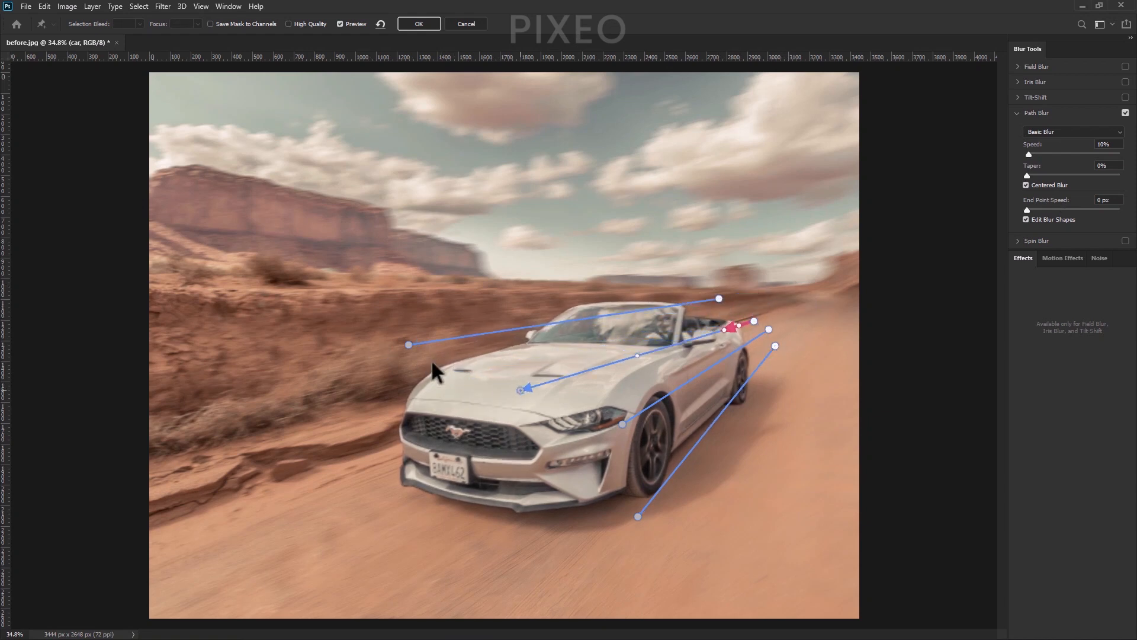
{"action": "left_click_drag", "start_coordinate": [409, 344], "coordinate": [418, 388]}
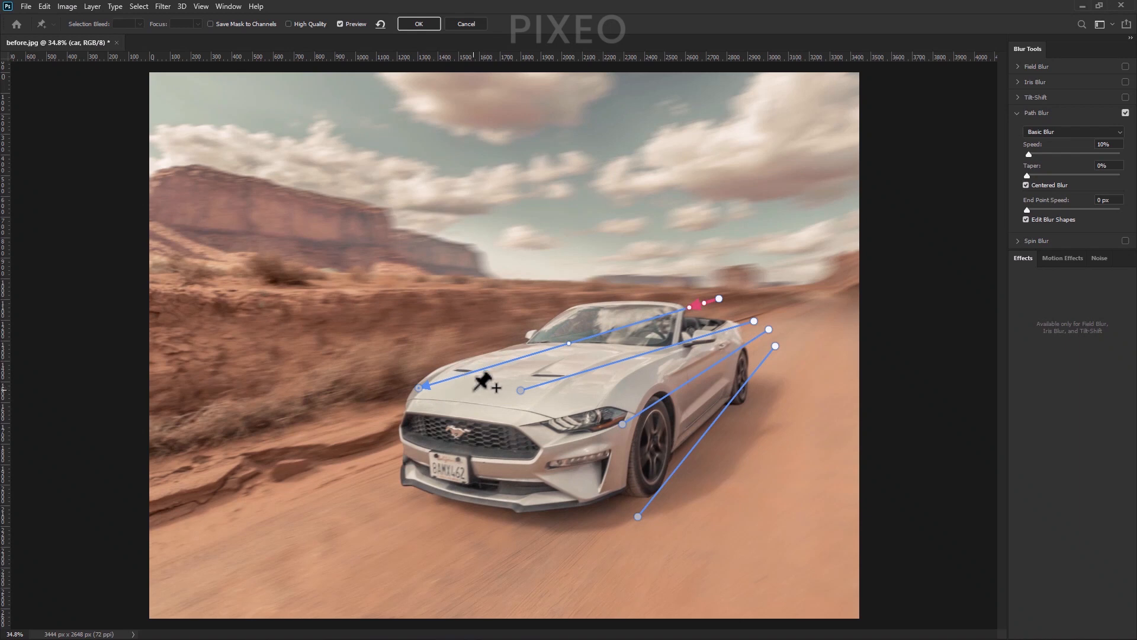
{"action": "left_click_drag", "start_coordinate": [638, 516], "coordinate": [647, 491]}
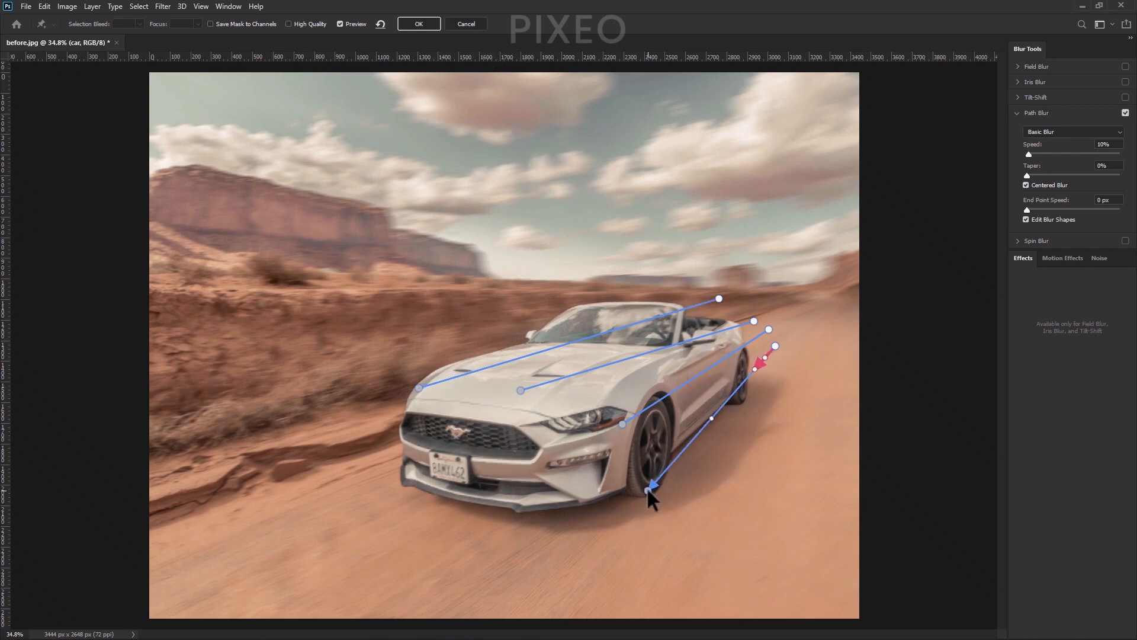
{"action": "left_click", "coordinate": [415, 21]}
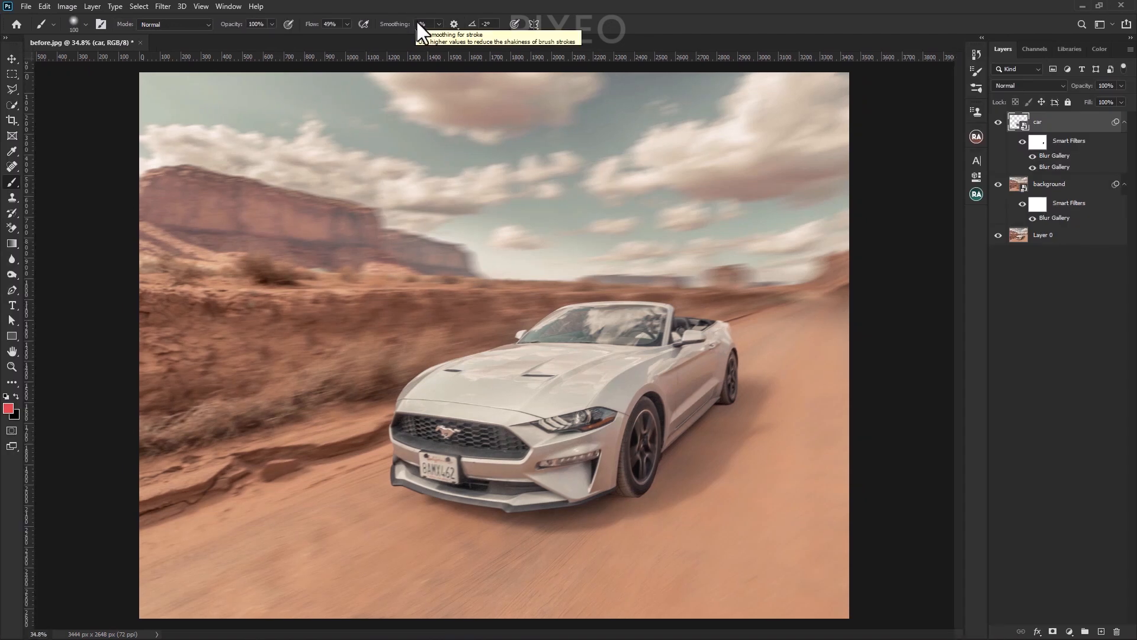
Add a Curves adjustment above the background layer and move its black point to input 93, output 0.
{"action": "left_click", "coordinate": [1066, 188]}
{"action": "left_click", "coordinate": [1069, 631]}
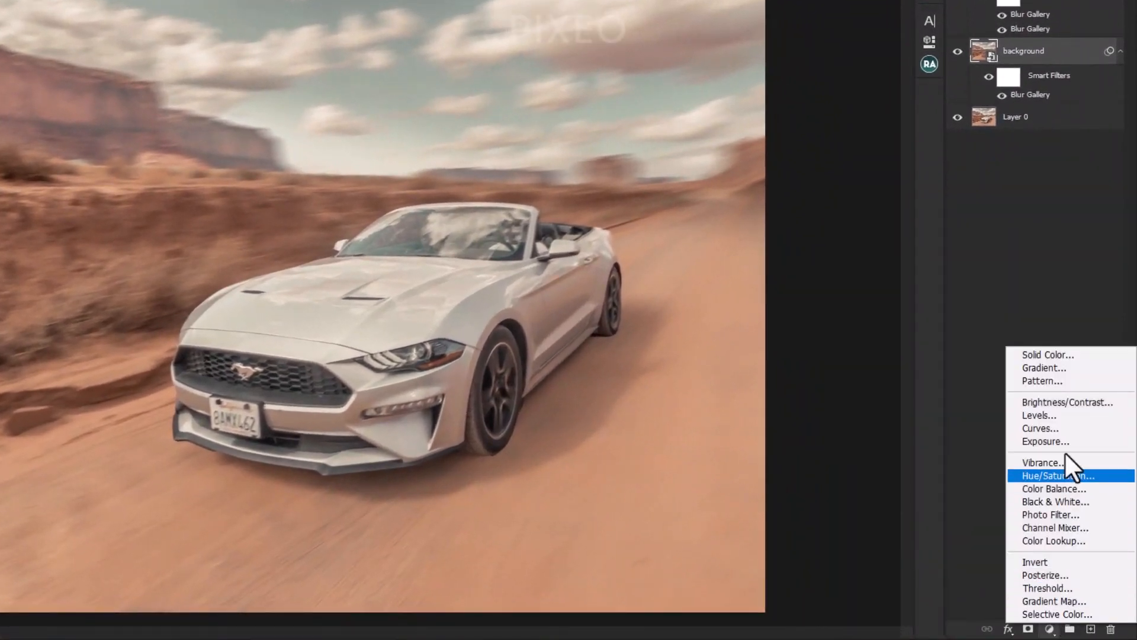
{"action": "left_click", "coordinate": [1042, 428]}
{"action": "left_click_drag", "start_coordinate": [692, 307], "coordinate": [762, 308]}
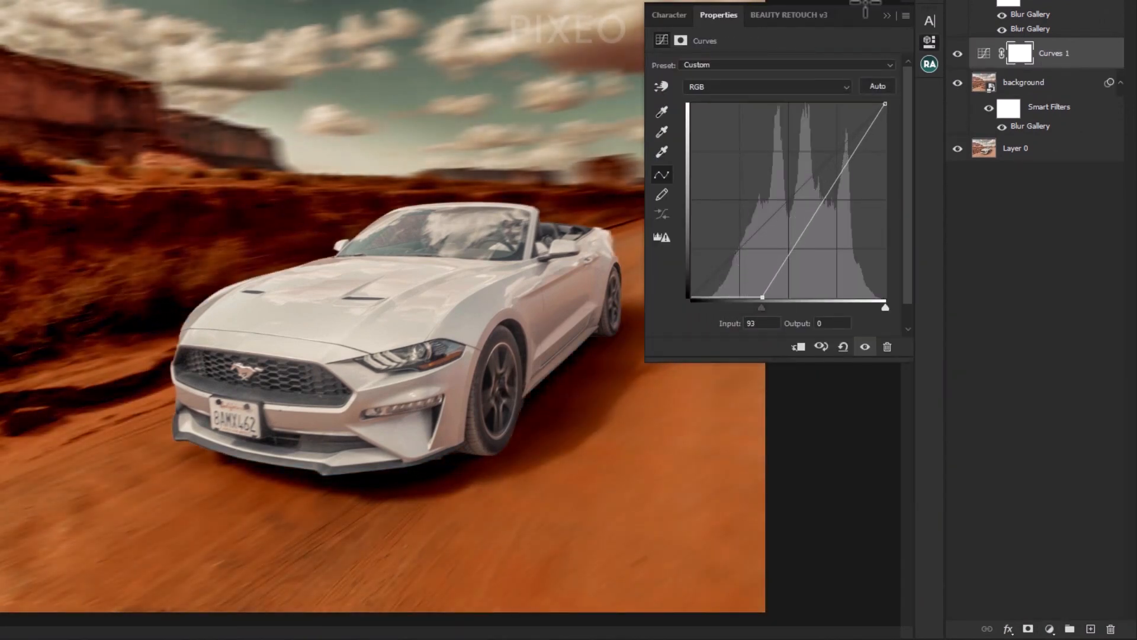
{"action": "left_click", "coordinate": [886, 16]}
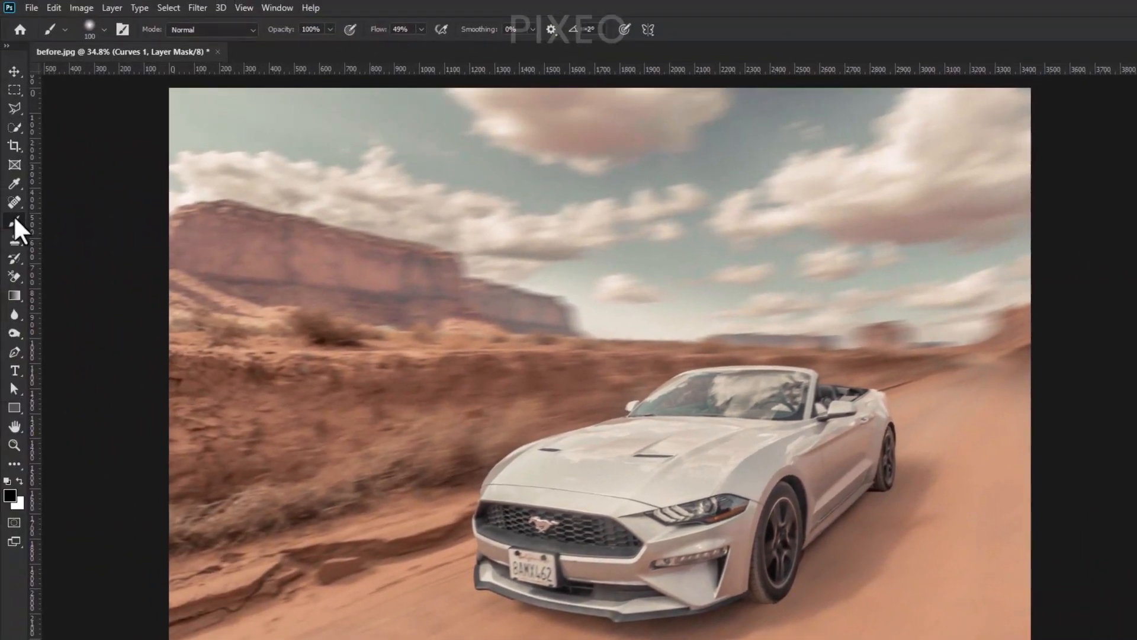
Paint one soft white dab on the black Curves mask around the car, using a 2700 px brush at 100% flow.
{"action": "right_click", "coordinate": [15, 220]}
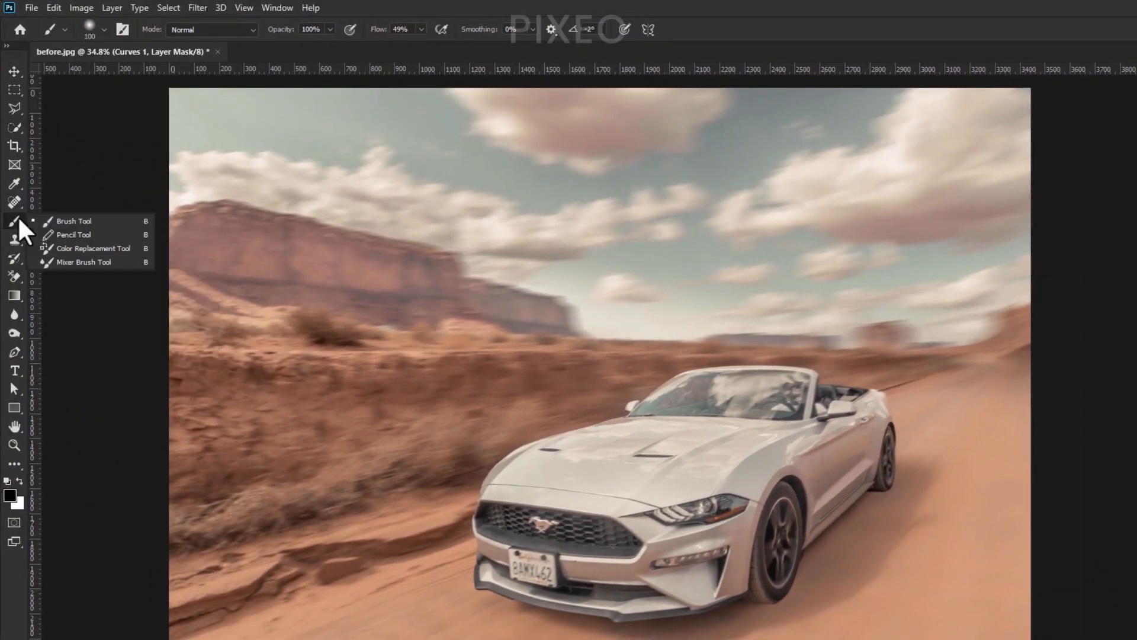
{"action": "left_click", "coordinate": [109, 220]}
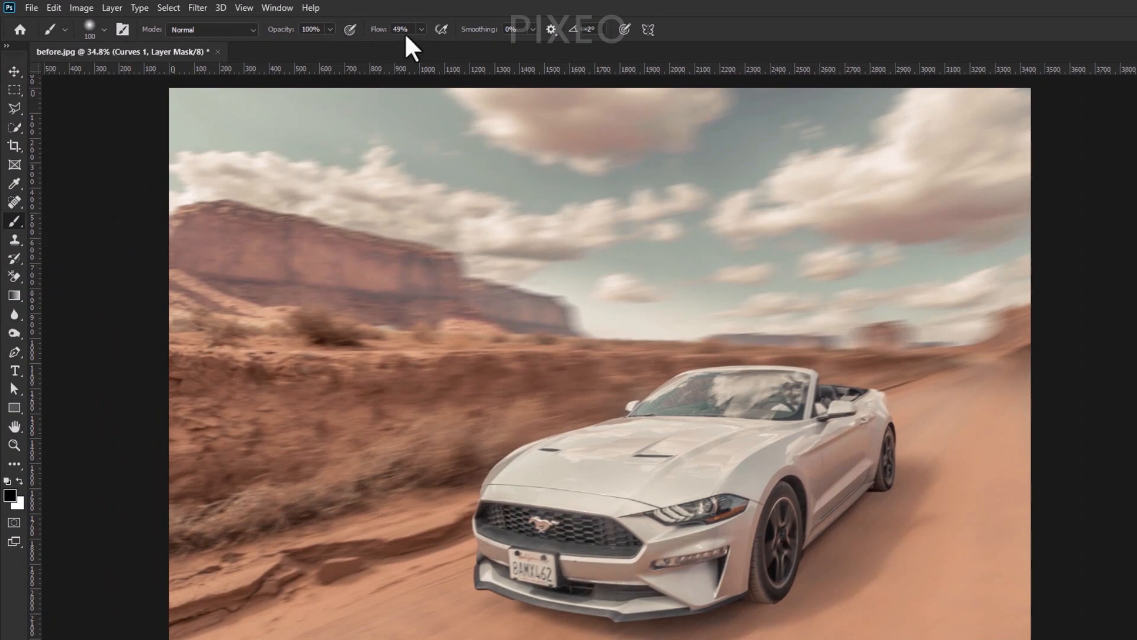
{"action": "left_click_drag", "start_coordinate": [383, 41], "coordinate": [507, 43]}
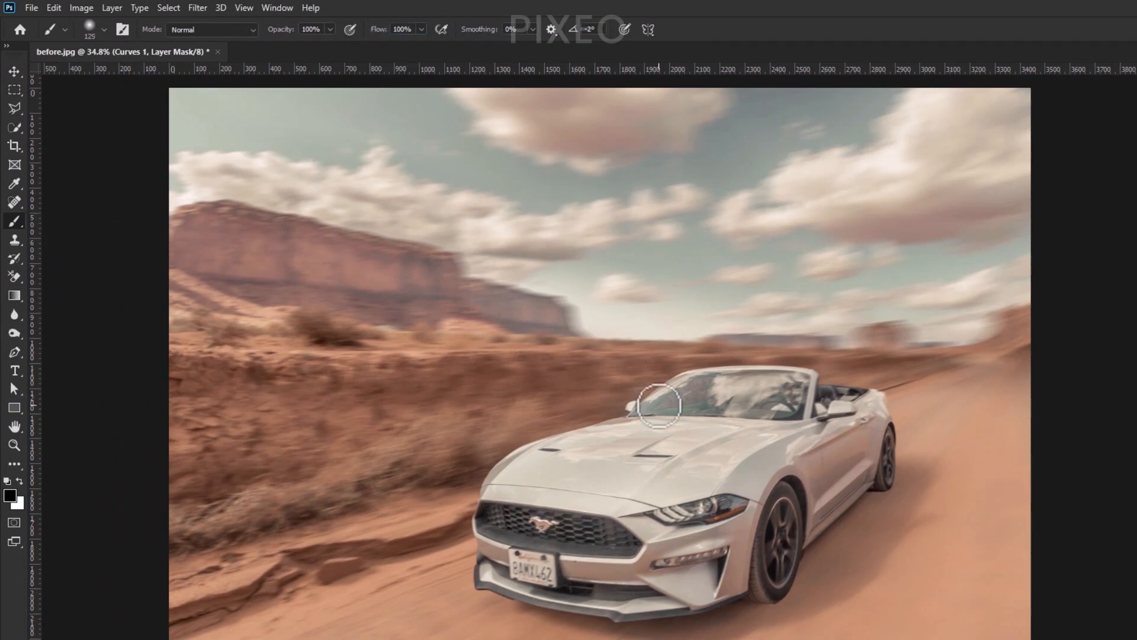
{"action": "key", "text": "bracketright"}
{"action": "key", "text": "bracketright"}
{"action": "key", "text": "bracketright"}
{"action": "key", "text": "bracketright"}
{"action": "key", "text": "bracketright"}
{"action": "key", "text": "bracketright"}
{"action": "key", "text": "bracketright"}
{"action": "key", "text": "bracketright"}
{"action": "key", "text": "bracketright"}
{"action": "key", "text": "bracketright"}
{"action": "key", "text": "bracketright"}
{"action": "key", "text": "bracketright"}
{"action": "key", "text": "bracketright"}
{"action": "key", "text": "bracketright"}
{"action": "key", "text": "bracketright"}
{"action": "key", "text": "bracketright"}
{"action": "key", "text": "bracketright"}
{"action": "key", "text": "bracketright"}
{"action": "key", "text": "bracketright"}
{"action": "key", "text": "bracketright"}
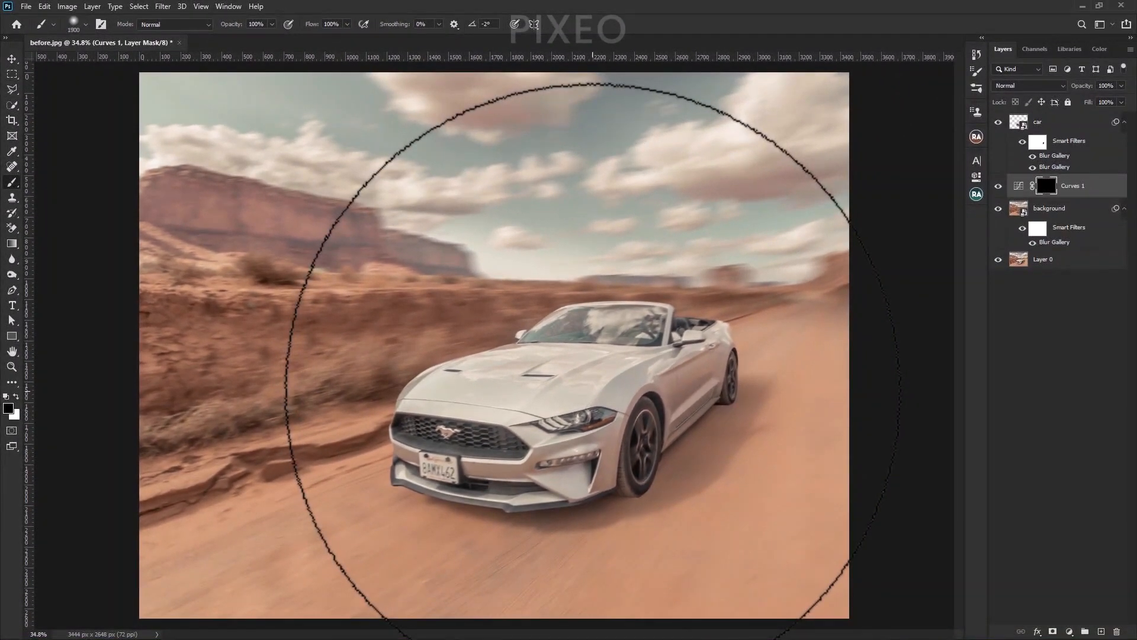
{"action": "key", "text": "x"}
{"action": "key", "text": "bracketright"}
{"action": "key", "text": "bracketright"}
{"action": "key", "text": "bracketright"}
{"action": "key", "text": "bracketright"}
{"action": "key", "text": "bracketright"}
{"action": "key", "text": "bracketright"}
{"action": "key", "text": "bracketright"}
{"action": "key", "text": "bracketright"}
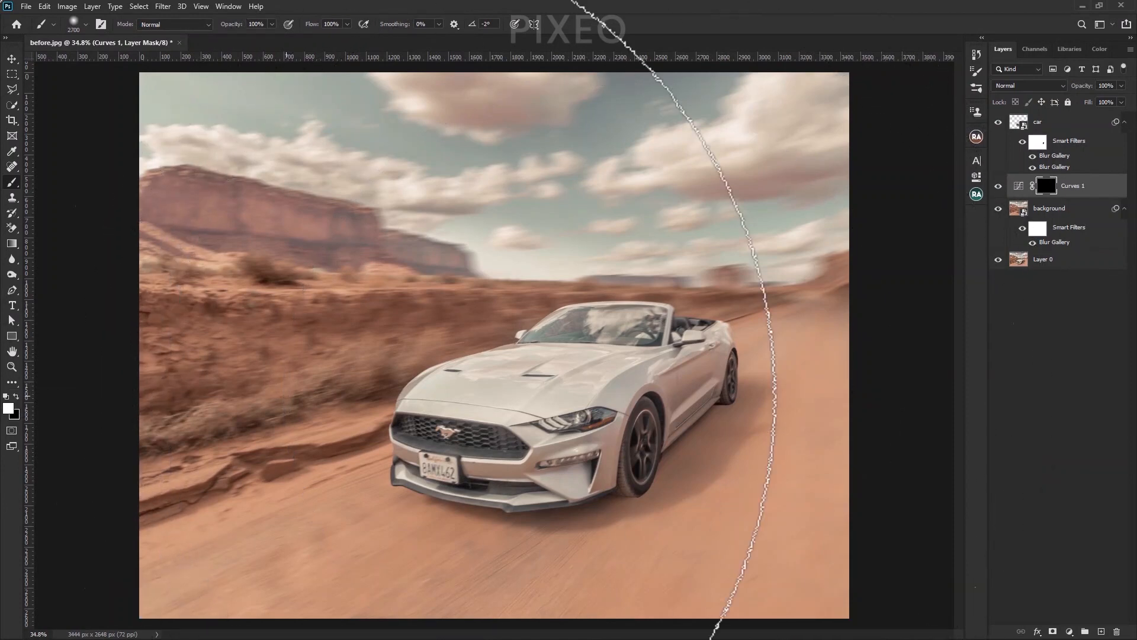
{"action": "left_click", "coordinate": [500, 347]}
Transform the Curves mask to about 93% width and 47% height, rotate it about -43°, and place it along the shadow beneath the car.
{"action": "key", "text": "v"}
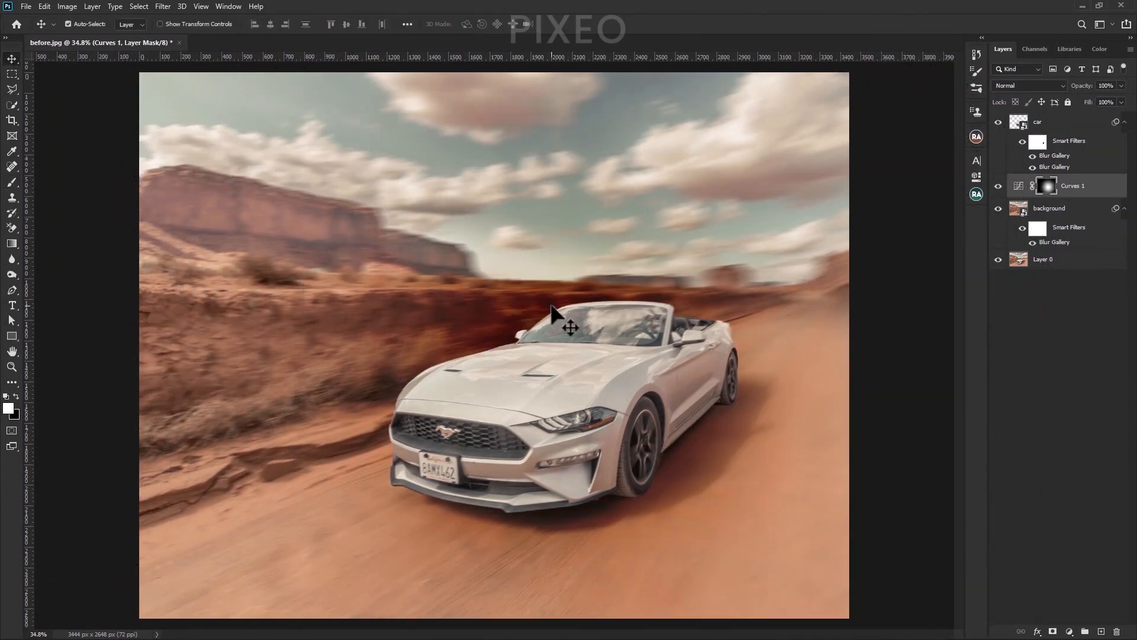
{"action": "key", "text": "ctrl+t"}
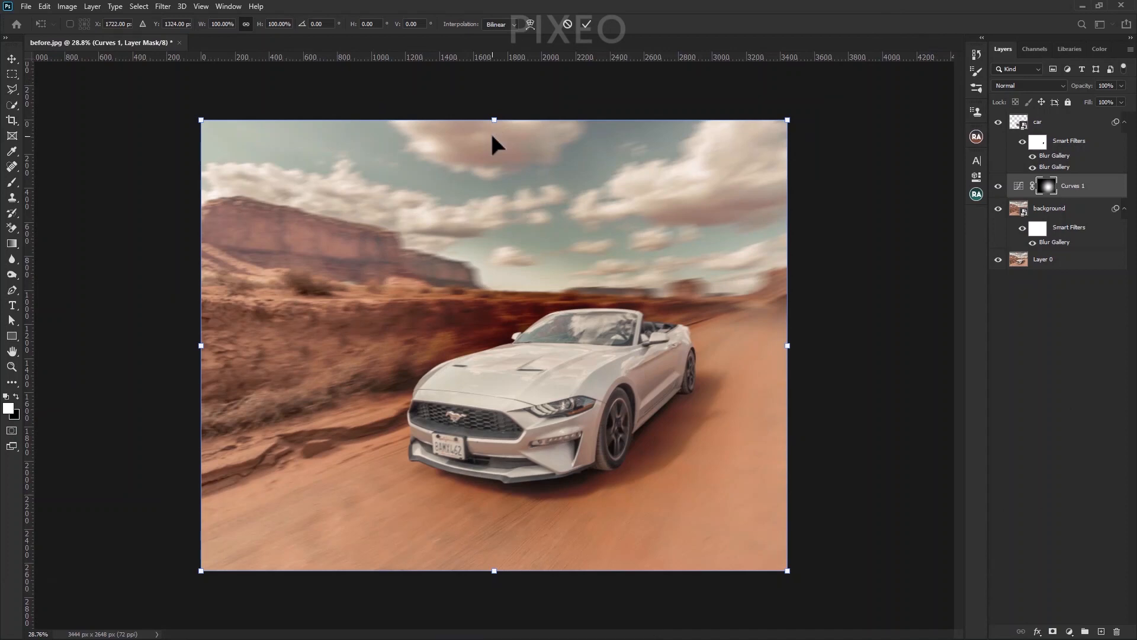
{"action": "left_click_drag", "start_coordinate": [495, 123], "coordinate": [490, 335]}
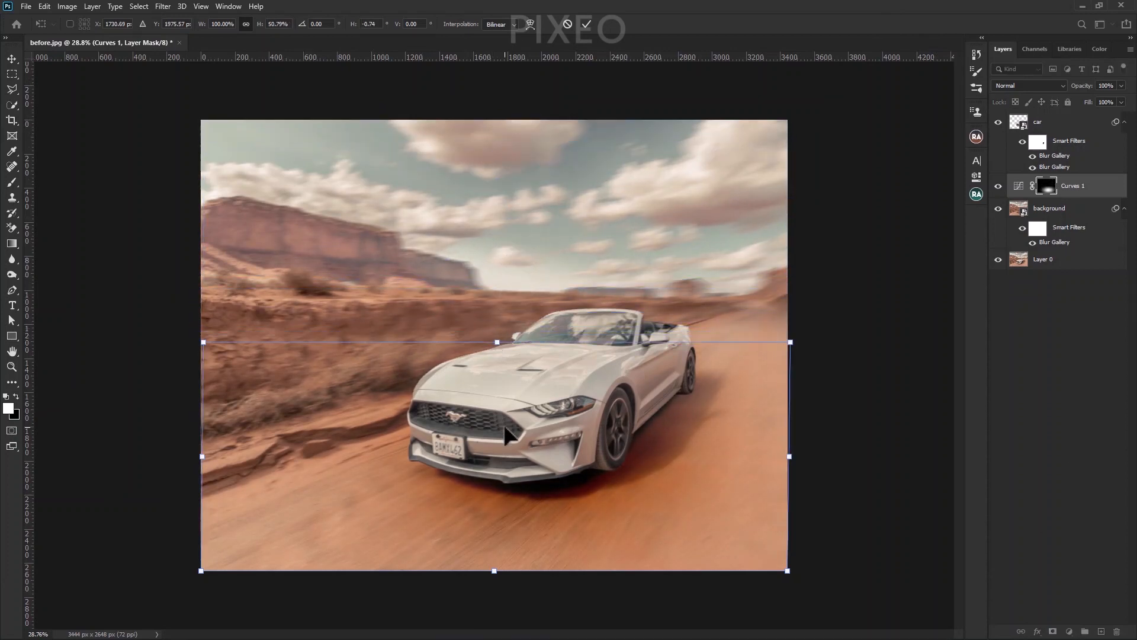
{"action": "left_click_drag", "start_coordinate": [195, 554], "coordinate": [409, 627]}
{"action": "left_click_drag", "start_coordinate": [502, 399], "coordinate": [499, 429]}
{"action": "left_click_drag", "start_coordinate": [647, 117], "coordinate": [655, 120]}
{"action": "left_click_drag", "start_coordinate": [730, 220], "coordinate": [720, 237]}
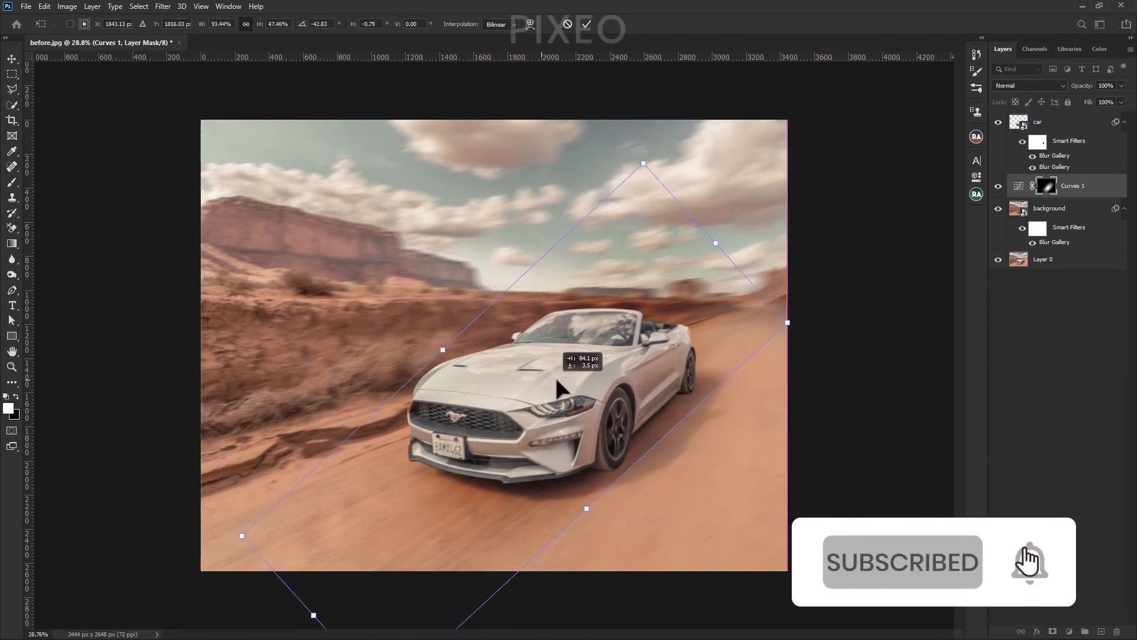
{"action": "left_click_drag", "start_coordinate": [556, 378], "coordinate": [569, 381]}
{"action": "left_click", "coordinate": [585, 25]}
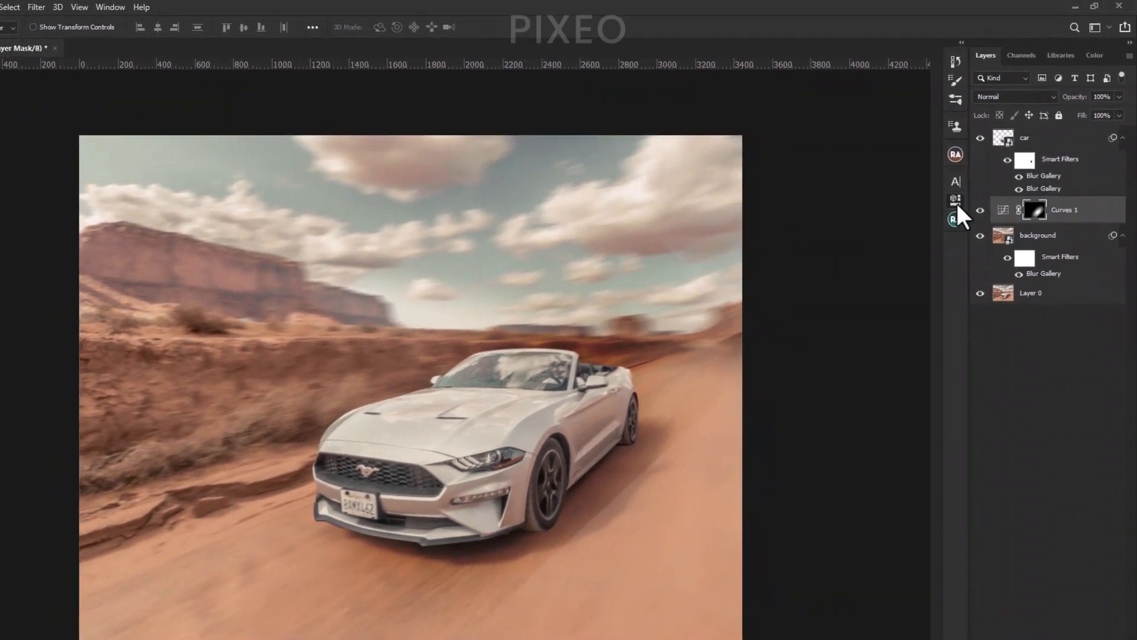
Set the Feather of the Curves layer mask to 59.3 px.
{"action": "left_click", "coordinate": [956, 201]}
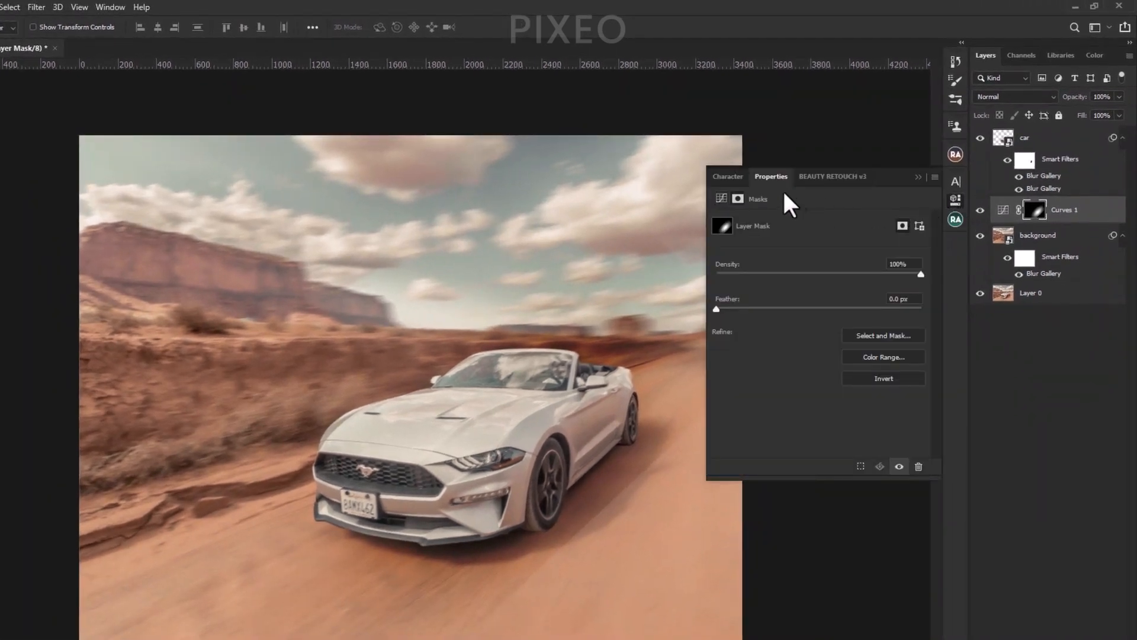
{"action": "left_click", "coordinate": [112, 7]}
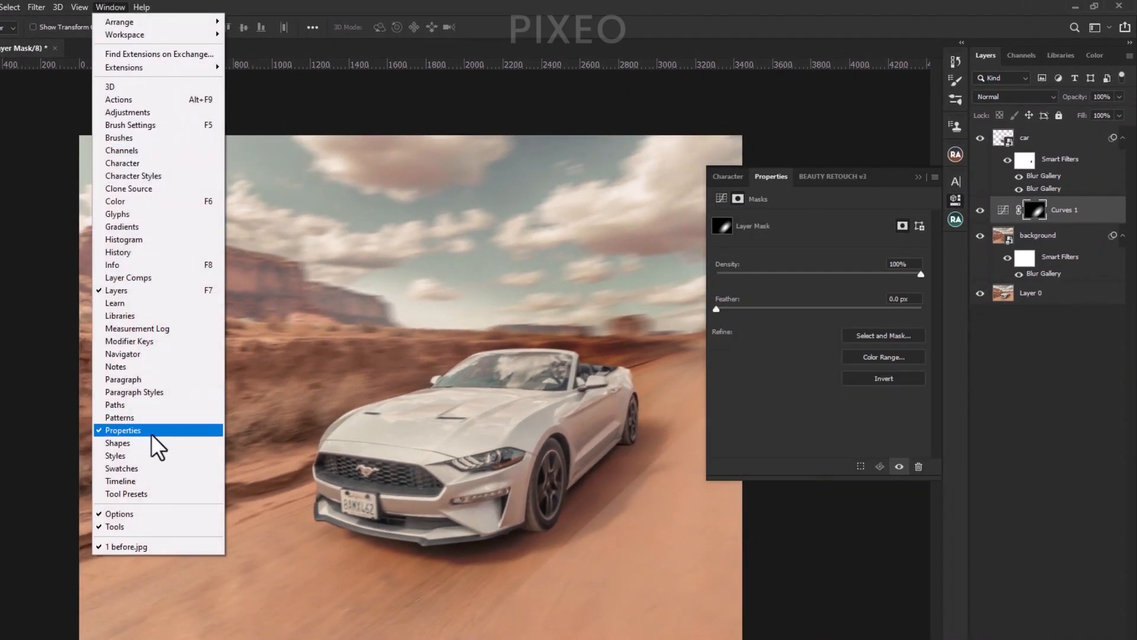
{"action": "left_click_drag", "start_coordinate": [721, 312], "coordinate": [819, 315]}
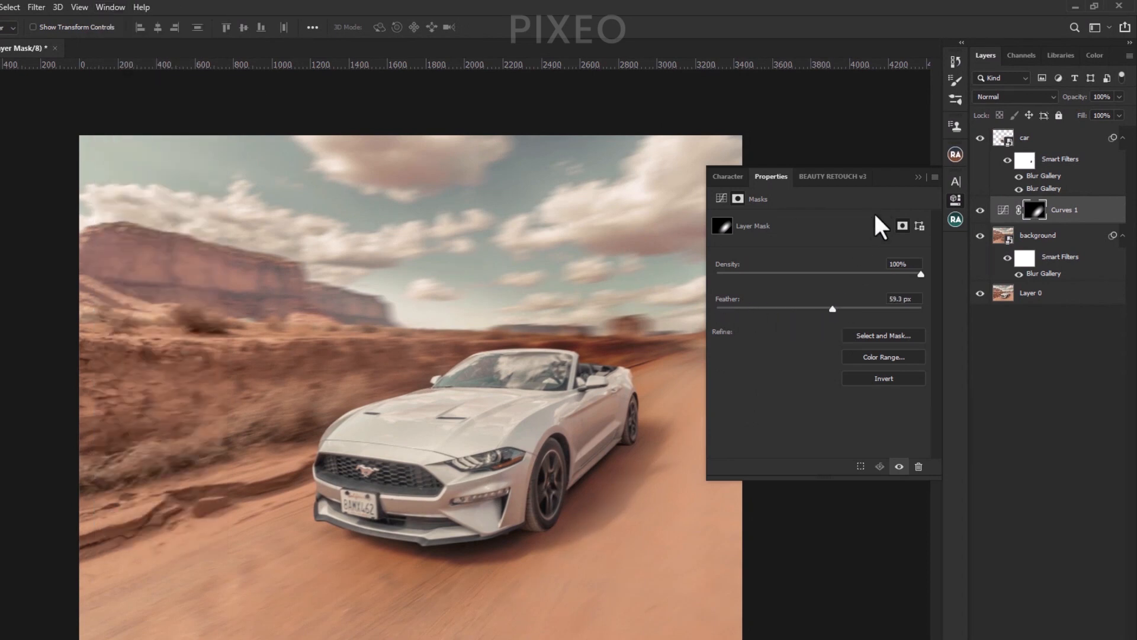
{"action": "left_click", "coordinate": [918, 177]}
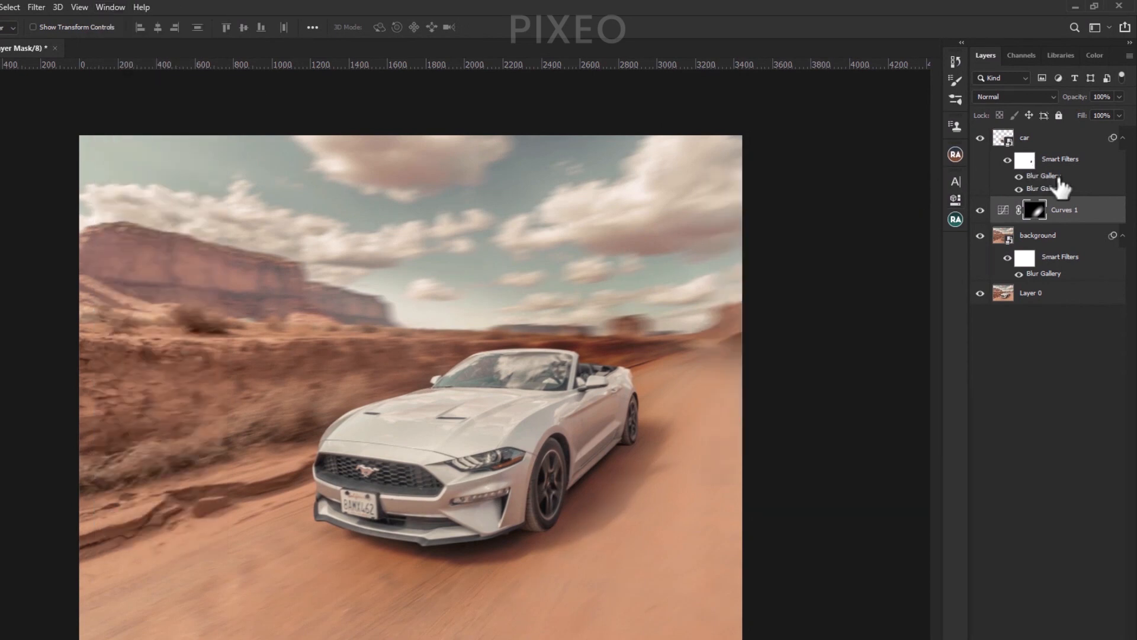
In the Curves layer's Blend If settings, split the Underlying Layer range to 10/71 for the darks and 87/251 for the lights.
{"action": "double_click", "coordinate": [1097, 213]}
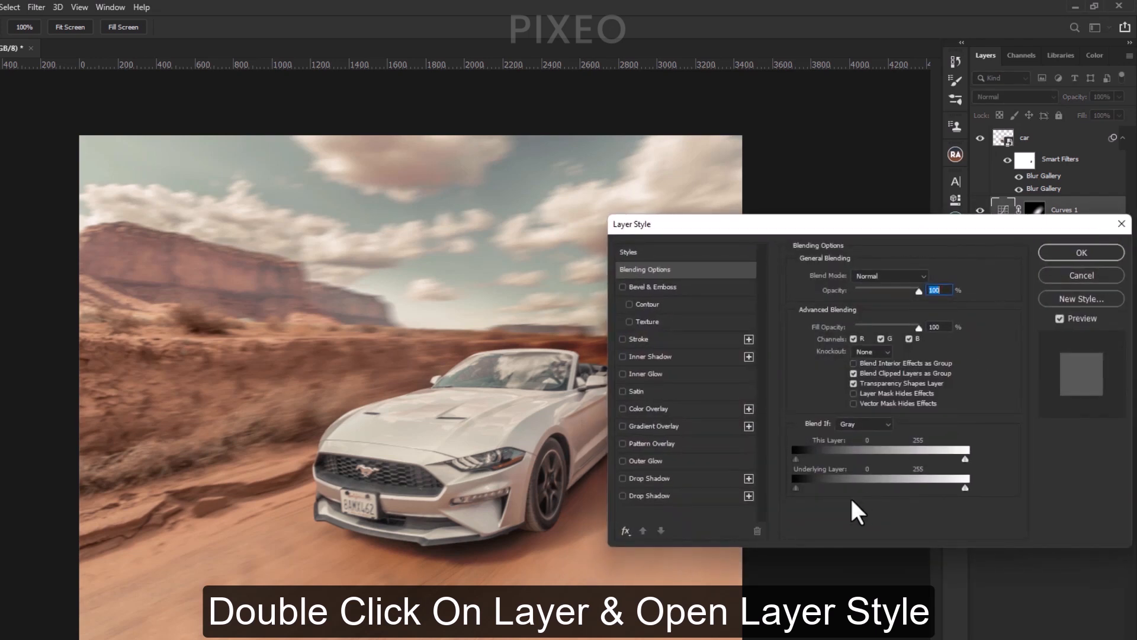
{"action": "mouse_move", "coordinate": [797, 488]}
{"action": "left_mouse_down"}
{"action": "mouse_move", "coordinate": [863, 489]}
{"action": "mouse_move", "coordinate": [801, 489]}
{"action": "left_mouse_up"}
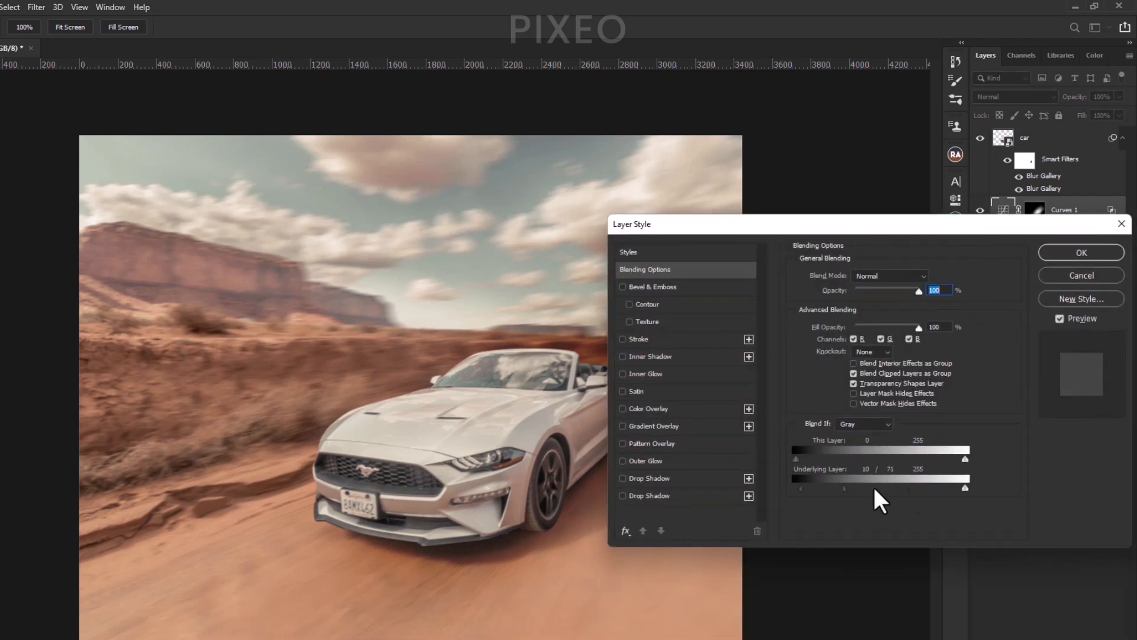
{"action": "left_click_drag", "start_coordinate": [964, 489], "coordinate": [776, 493]}
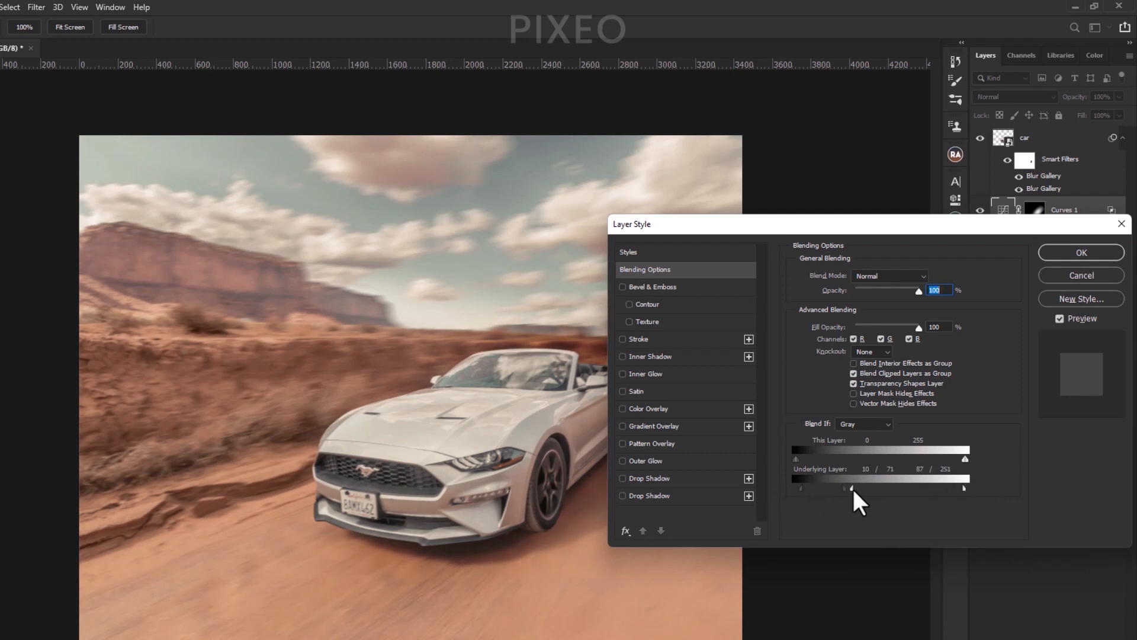
{"action": "left_click", "coordinate": [1084, 256]}
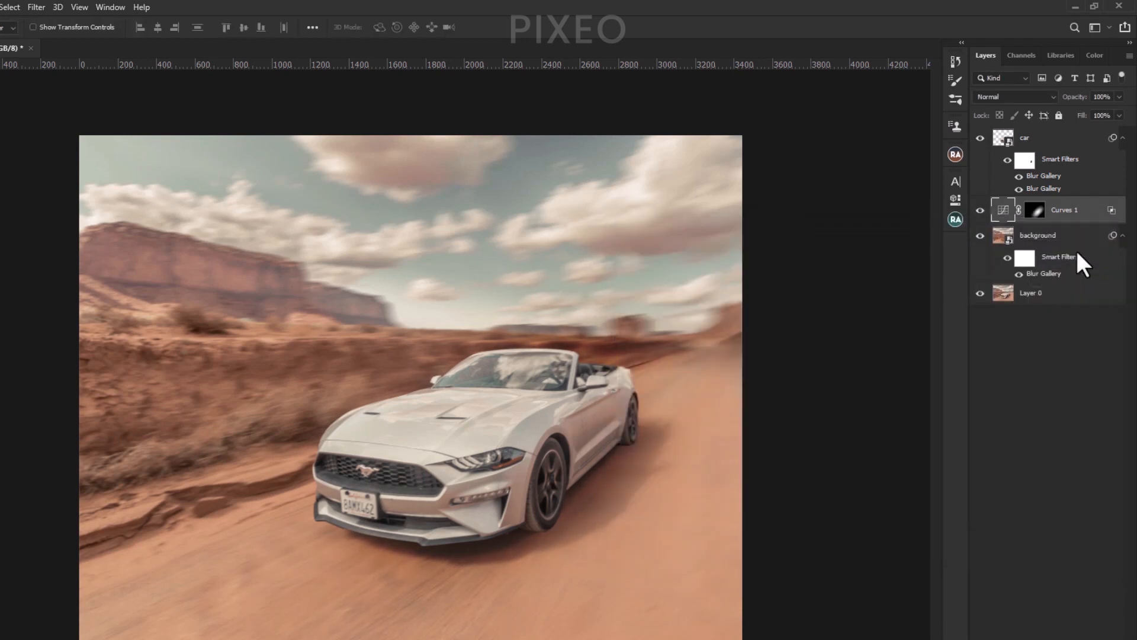
Set the black point of the shadow Curves adjustment to input 116 and toggle the layer's visibility to compare the result.
{"action": "double_click", "coordinate": [1001, 215]}
{"action": "left_click_drag", "start_coordinate": [810, 433], "coordinate": [825, 433]}
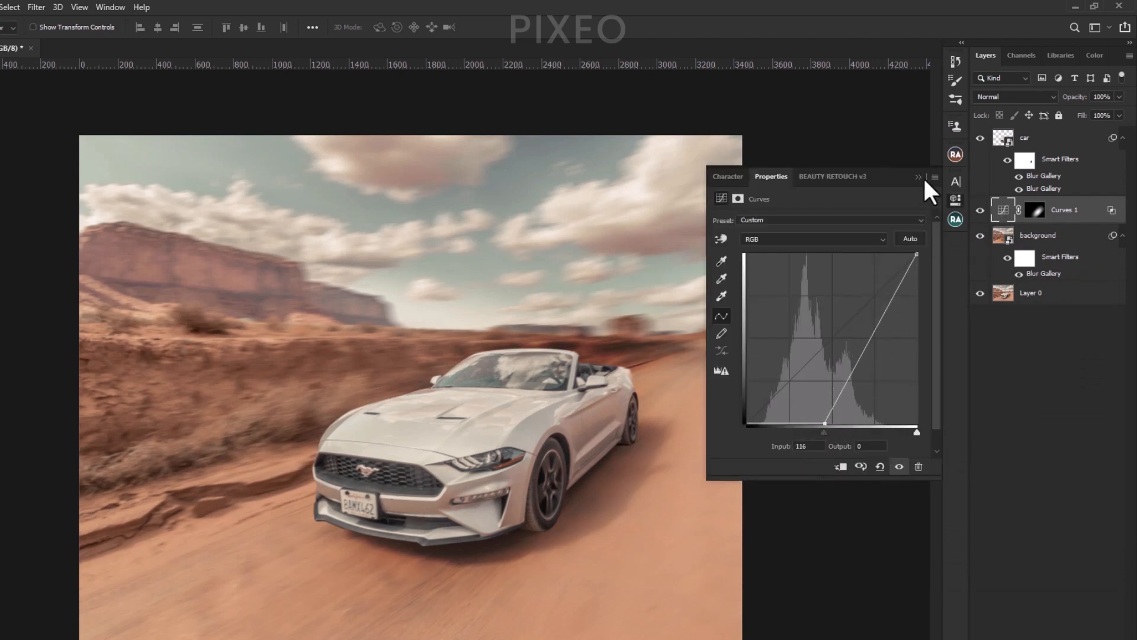
{"action": "left_click", "coordinate": [918, 176]}
{"action": "left_click", "coordinate": [981, 210]}
{"action": "left_click", "coordinate": [980, 211]}
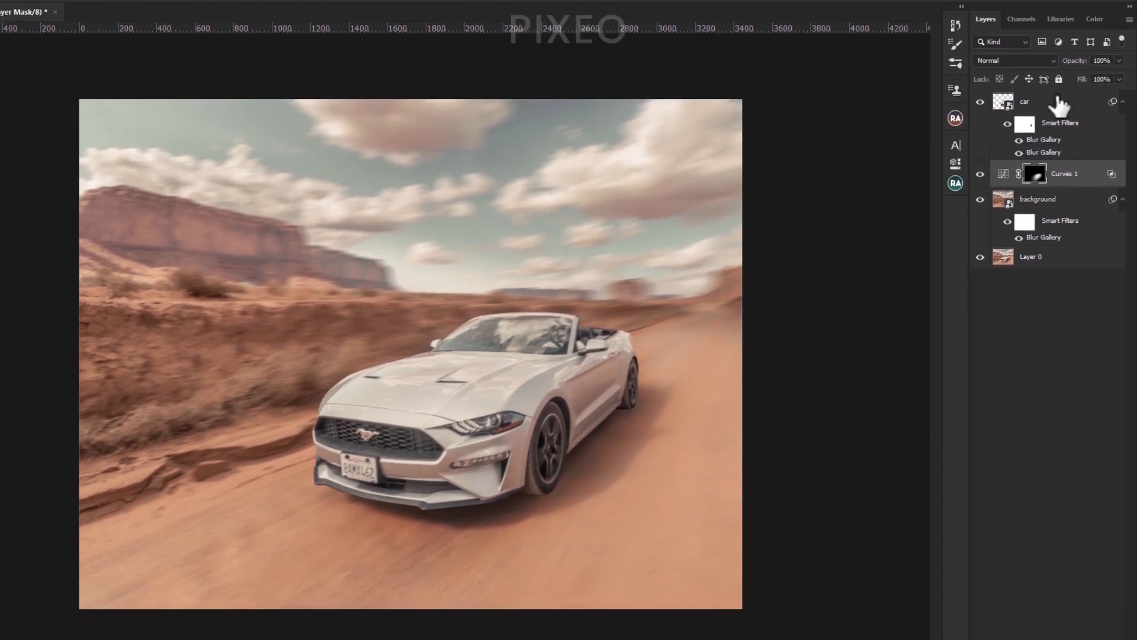
Add a second Curves adjustment above the car layer and move its white point to input 190, output 255.
{"action": "left_click", "coordinate": [1063, 138]}
{"action": "left_click", "coordinate": [1061, 630]}
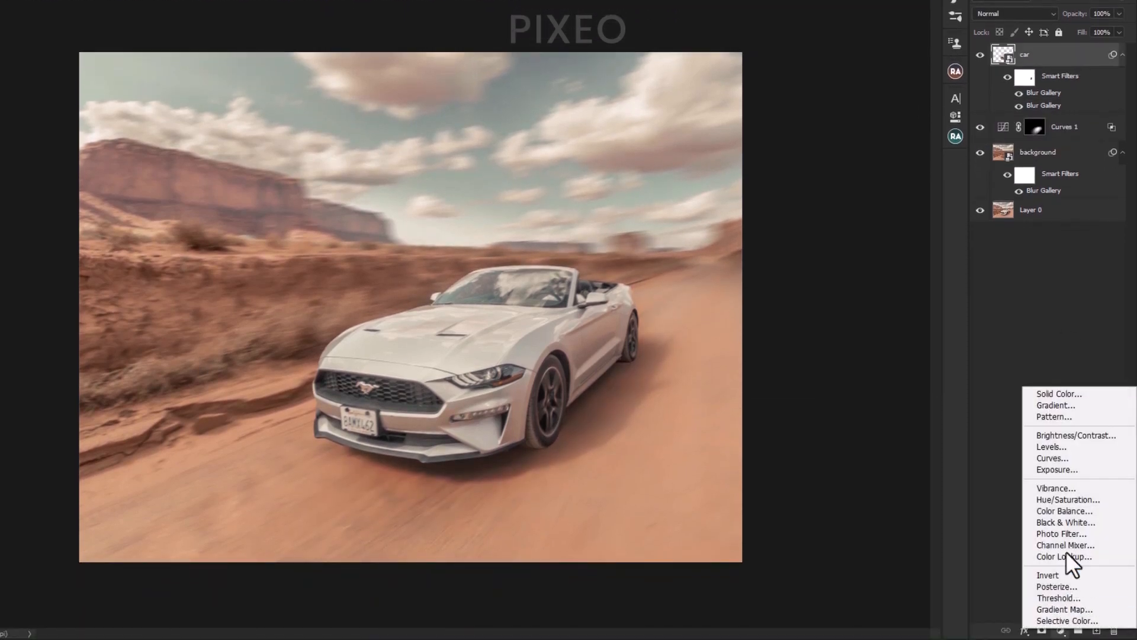
{"action": "left_click", "coordinate": [1050, 461]}
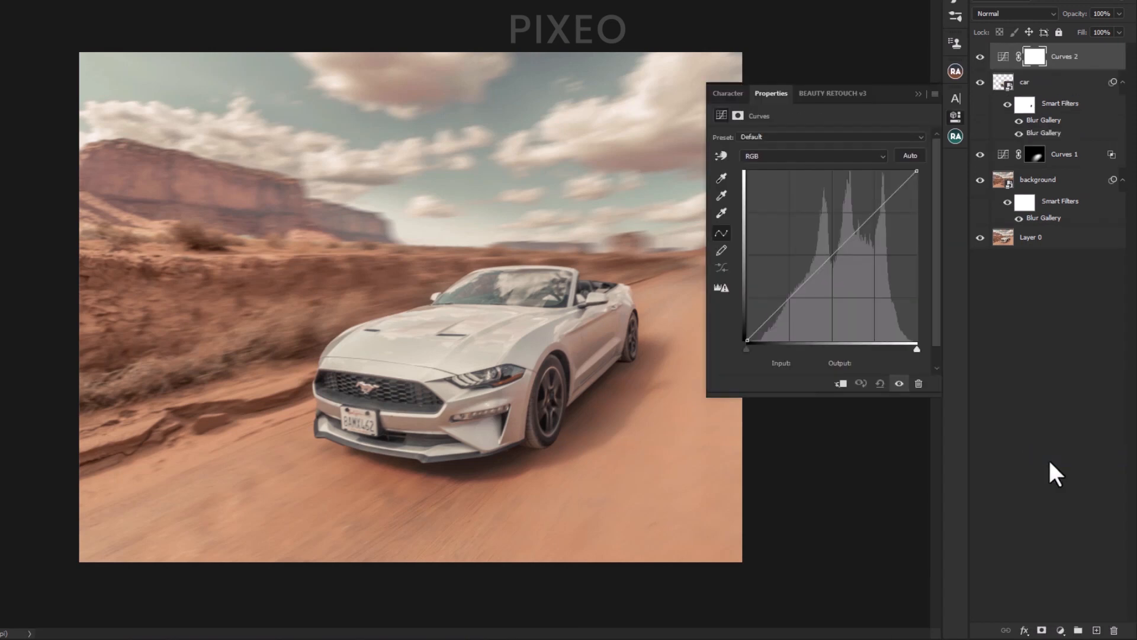
{"action": "left_click_drag", "start_coordinate": [918, 348], "coordinate": [873, 342]}
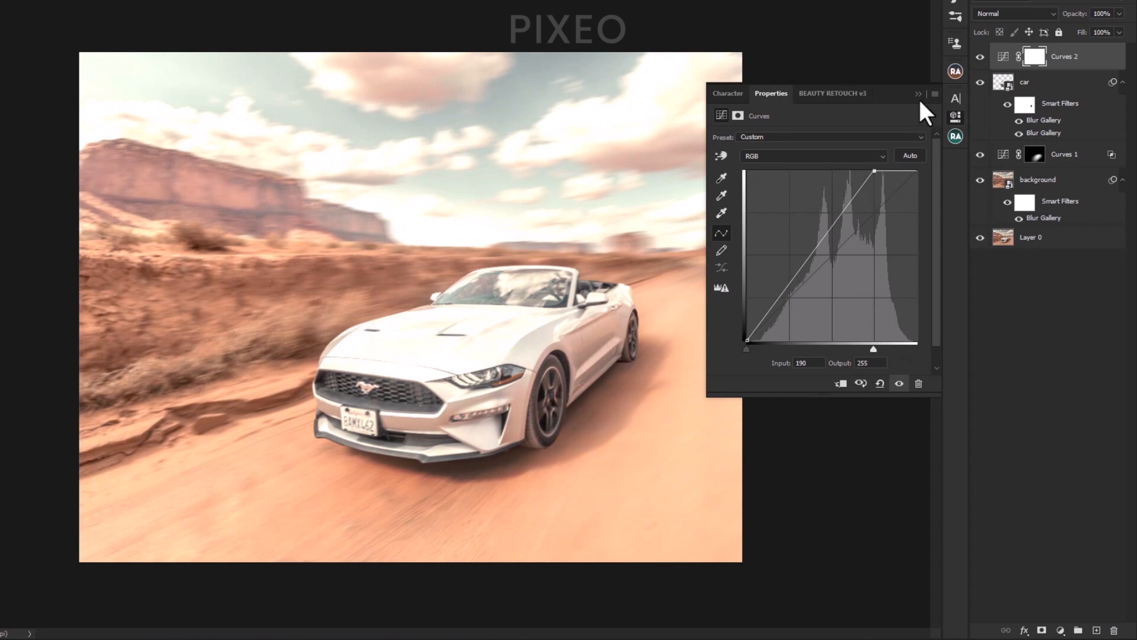
Invert the Curves 2 mask to black and dab white over the car with a soft brush of about 1300 px.
{"action": "left_click", "coordinate": [918, 95]}
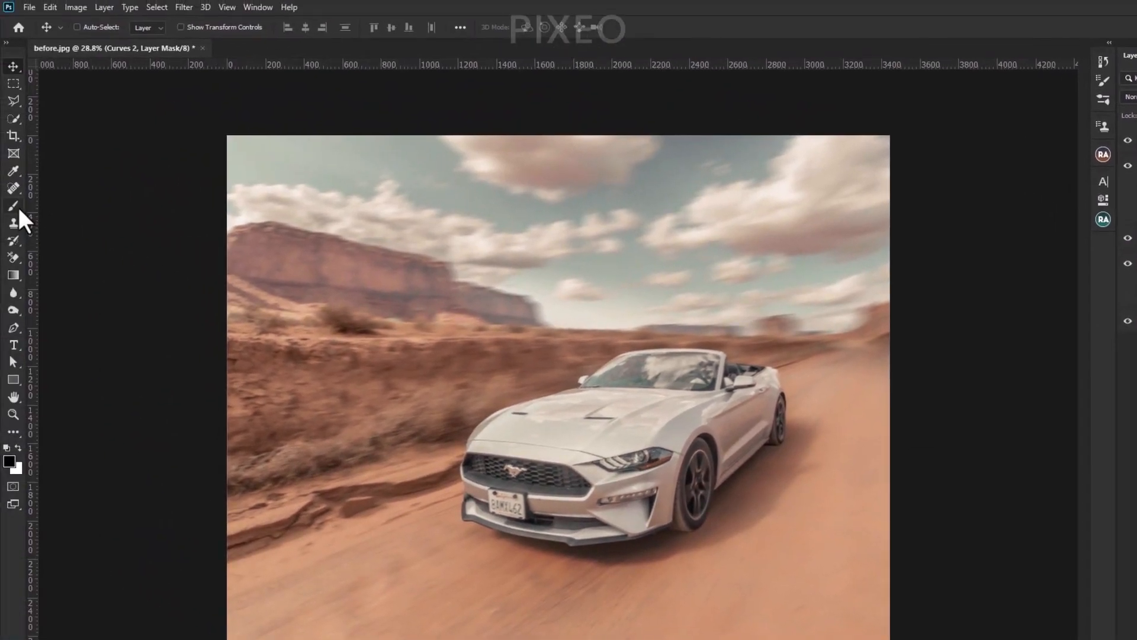
{"action": "left_click", "coordinate": [14, 207]}
{"action": "left_click", "coordinate": [18, 448]}
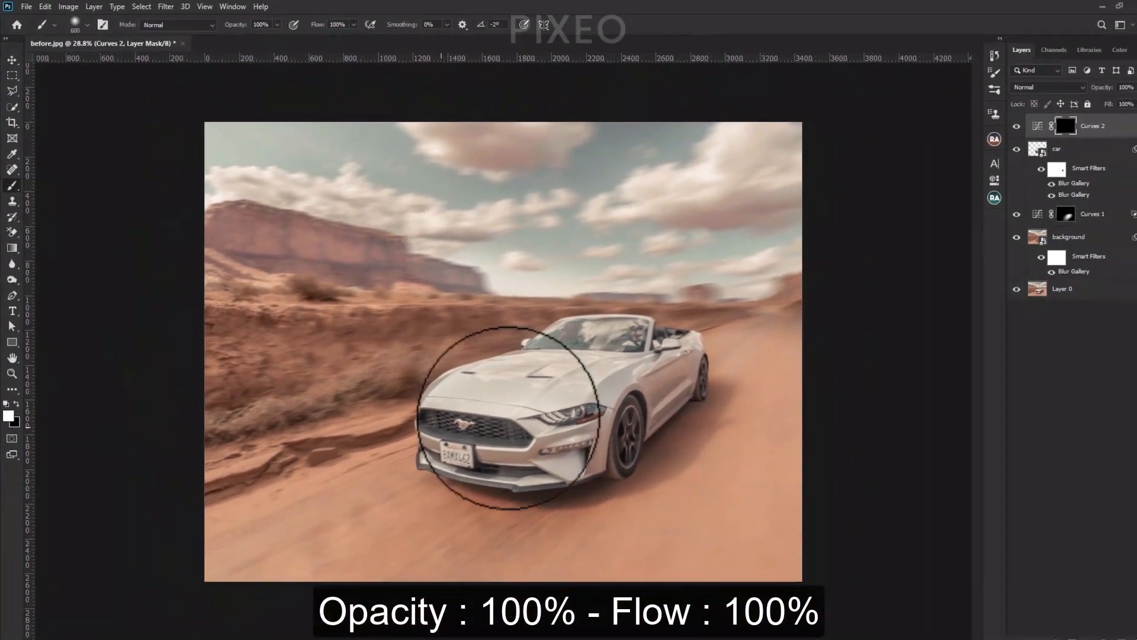
{"action": "key", "text": "bracketright"}
{"action": "key", "text": "bracketright"}
{"action": "key", "text": "bracketright"}
{"action": "key", "text": "bracketright"}
{"action": "key", "text": "bracketright"}
{"action": "key", "text": "bracketright"}
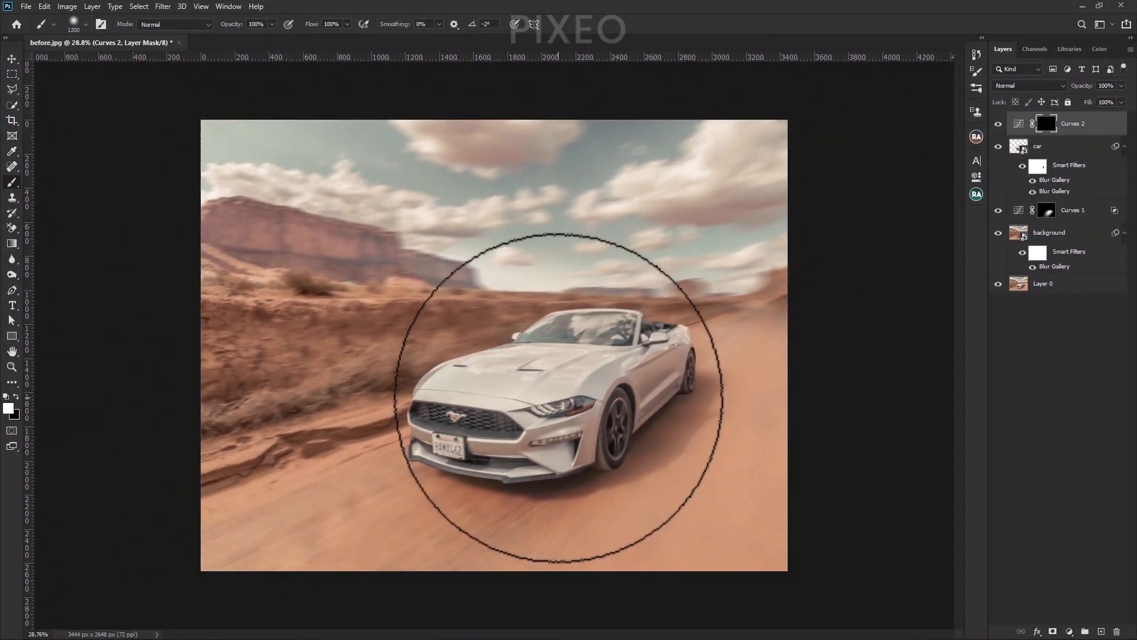
{"action": "key", "text": "bracketright"}
{"action": "left_click", "coordinate": [558, 398]}
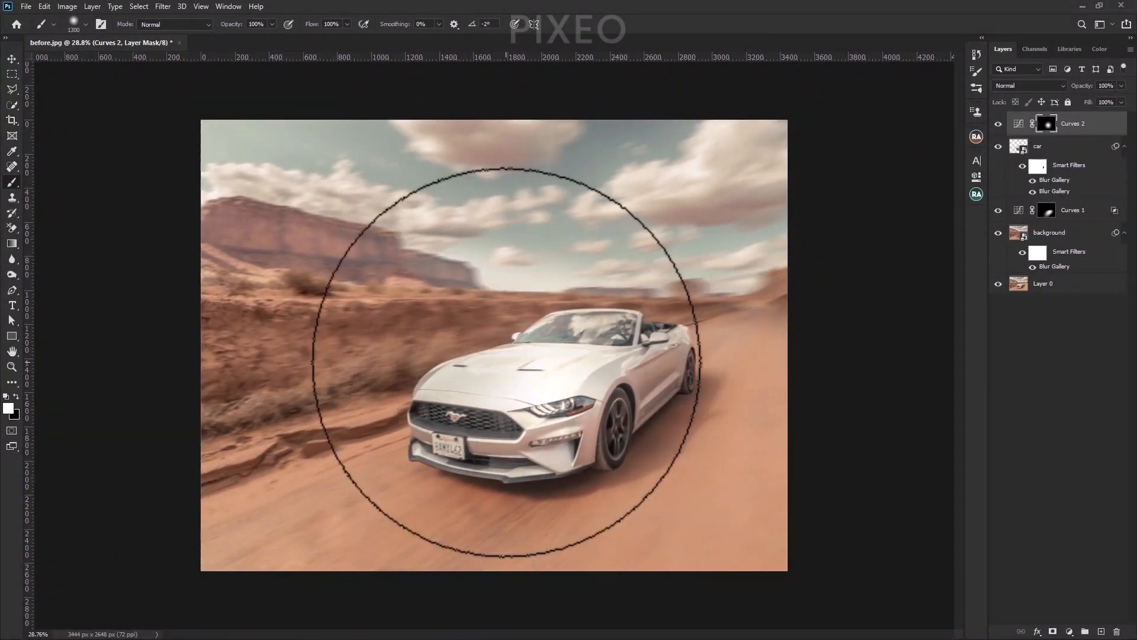
Free-transform the white spot on the Curves 2 mask, squashing, moving and reshaping it to follow the car's body.
{"action": "key", "text": "ctrl+t"}
{"action": "left_click_drag", "start_coordinate": [555, 209], "coordinate": [555, 274]}
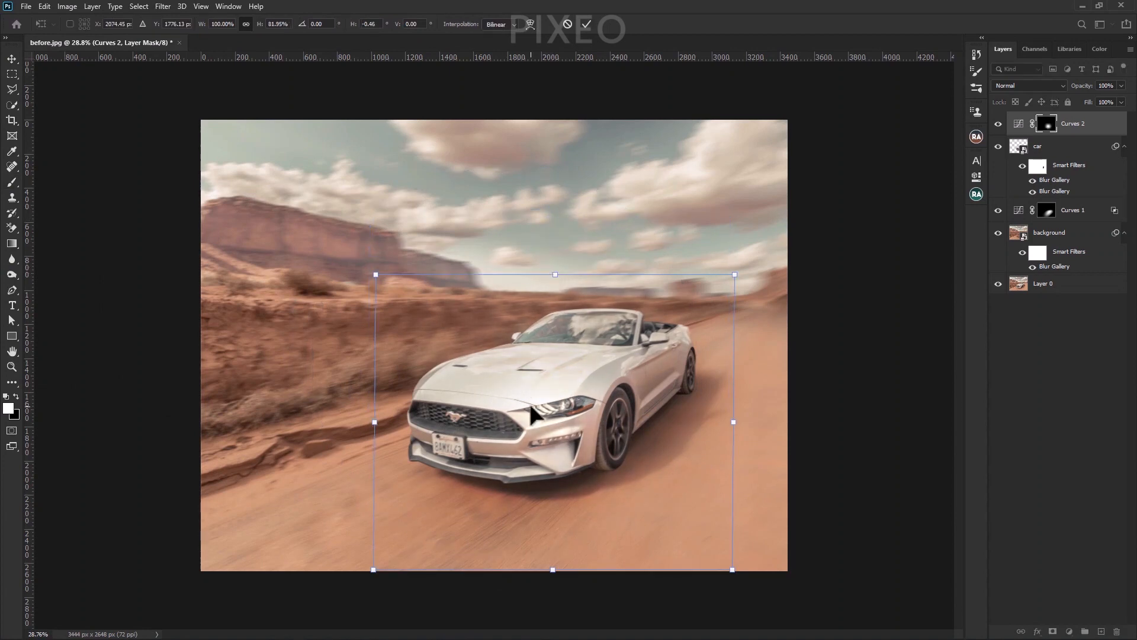
{"action": "left_click_drag", "start_coordinate": [531, 408], "coordinate": [528, 386]}
{"action": "left_click_drag", "start_coordinate": [361, 541], "coordinate": [393, 559]}
{"action": "mouse_move", "coordinate": [578, 393]}
{"action": "left_mouse_down"}
{"action": "mouse_move", "coordinate": [605, 378]}
{"action": "mouse_move", "coordinate": [533, 373]}
{"action": "mouse_move", "coordinate": [536, 355]}
{"action": "left_mouse_up"}
{"action": "left_click", "coordinate": [584, 26]}
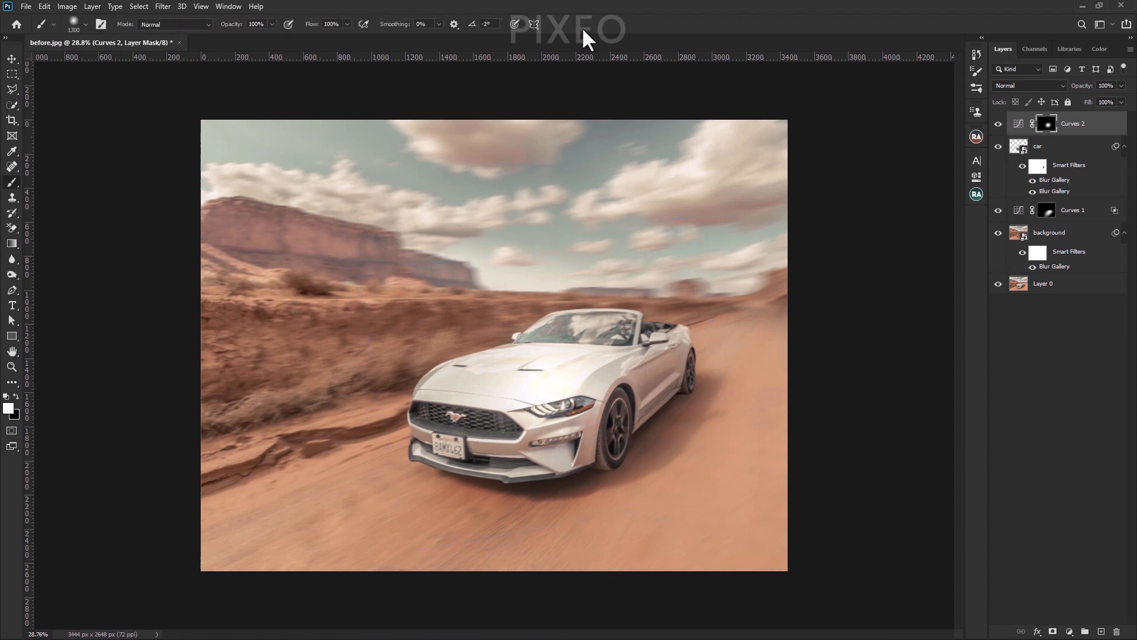
Set the Feather of the Curves 2 layer mask to 47.5 px.
{"action": "left_click", "coordinate": [977, 176]}
{"action": "left_click_drag", "start_coordinate": [765, 273], "coordinate": [863, 274]}
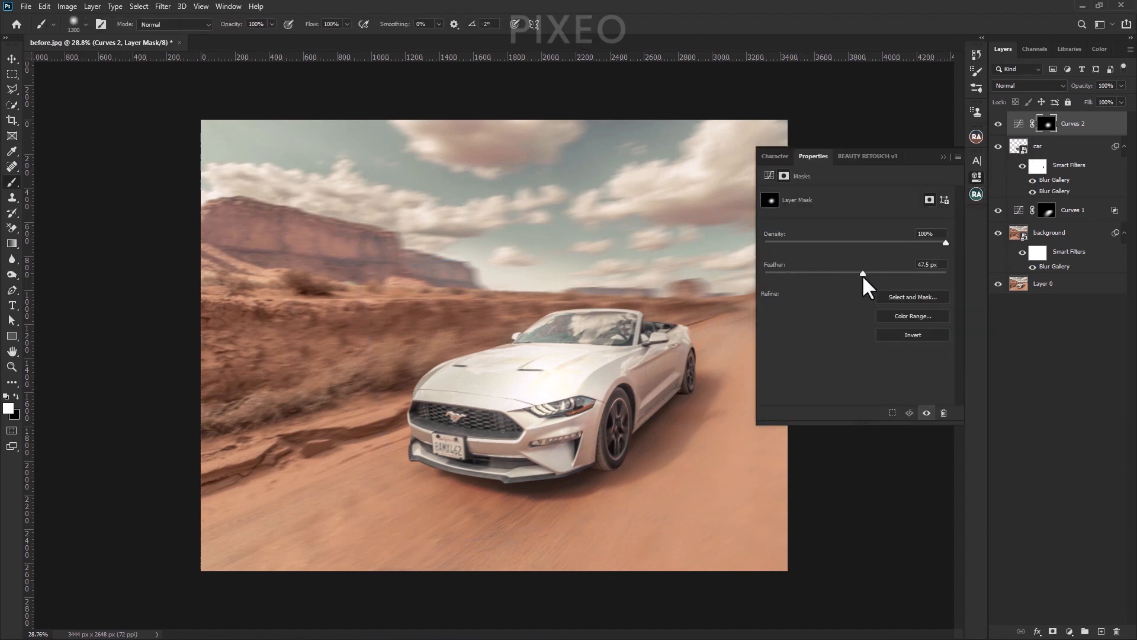
{"action": "left_click", "coordinate": [944, 155]}
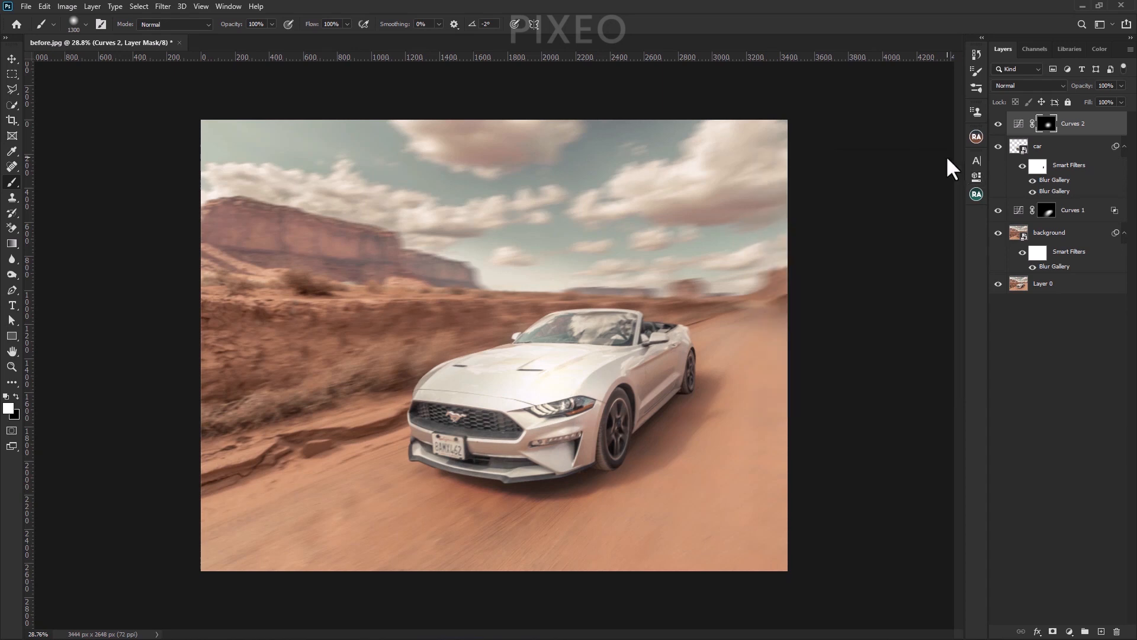
In the Curves 2 Blend If settings, split the Underlying Layer darks to 26/255 and toggle the layer's visibility to compare.
{"action": "double_click", "coordinate": [1108, 126]}
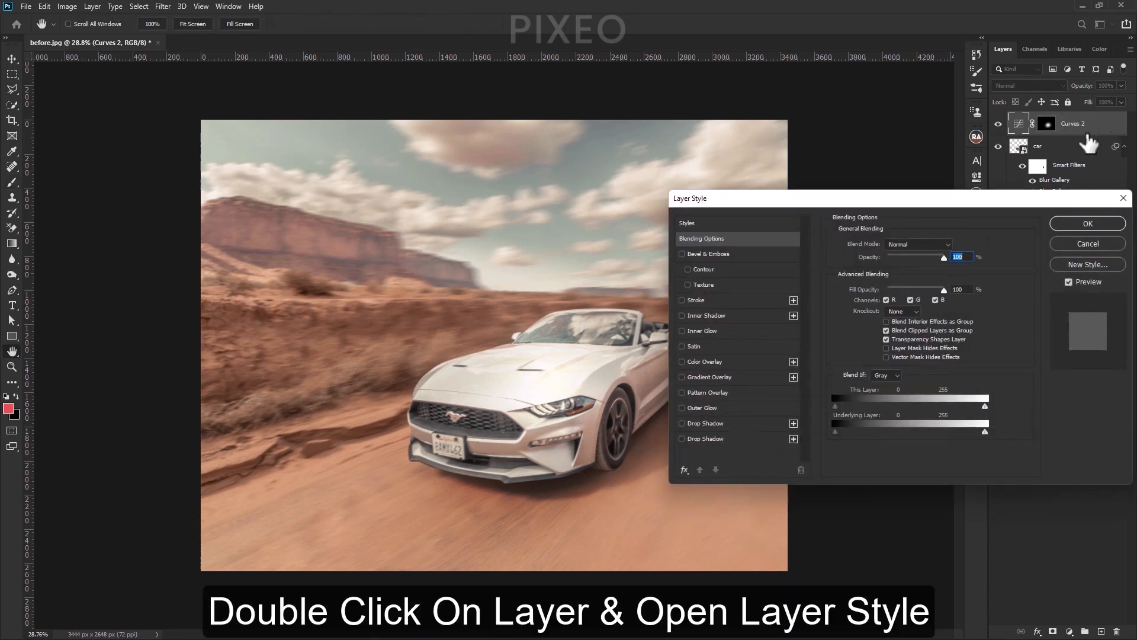
{"action": "key", "text": "alt"}
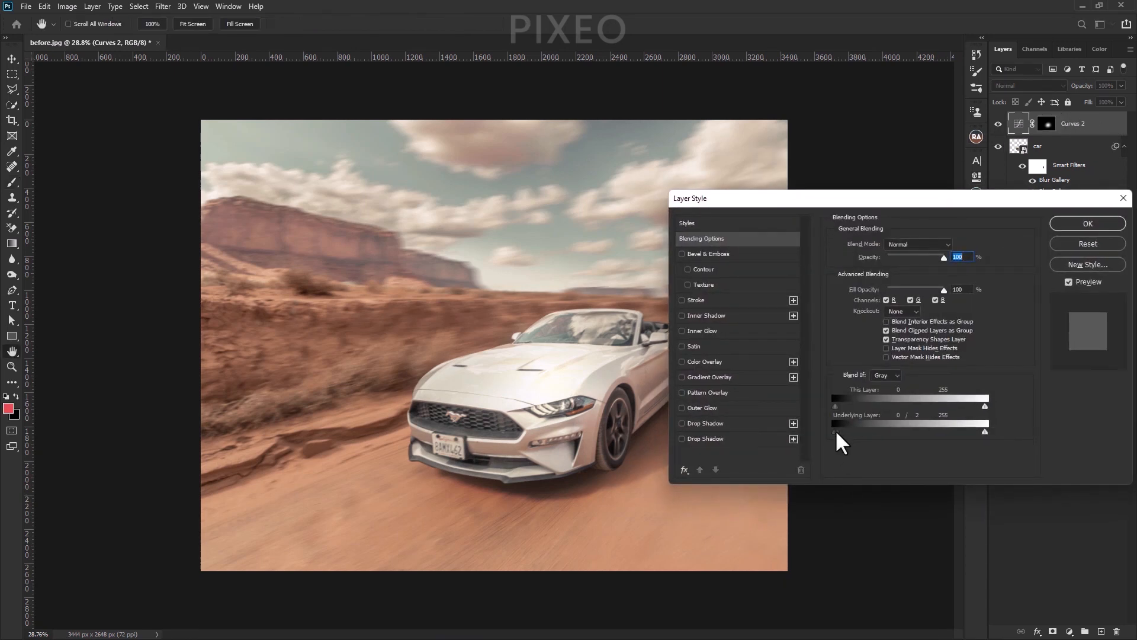
{"action": "left_click_drag", "start_coordinate": [877, 432], "coordinate": [1028, 432]}
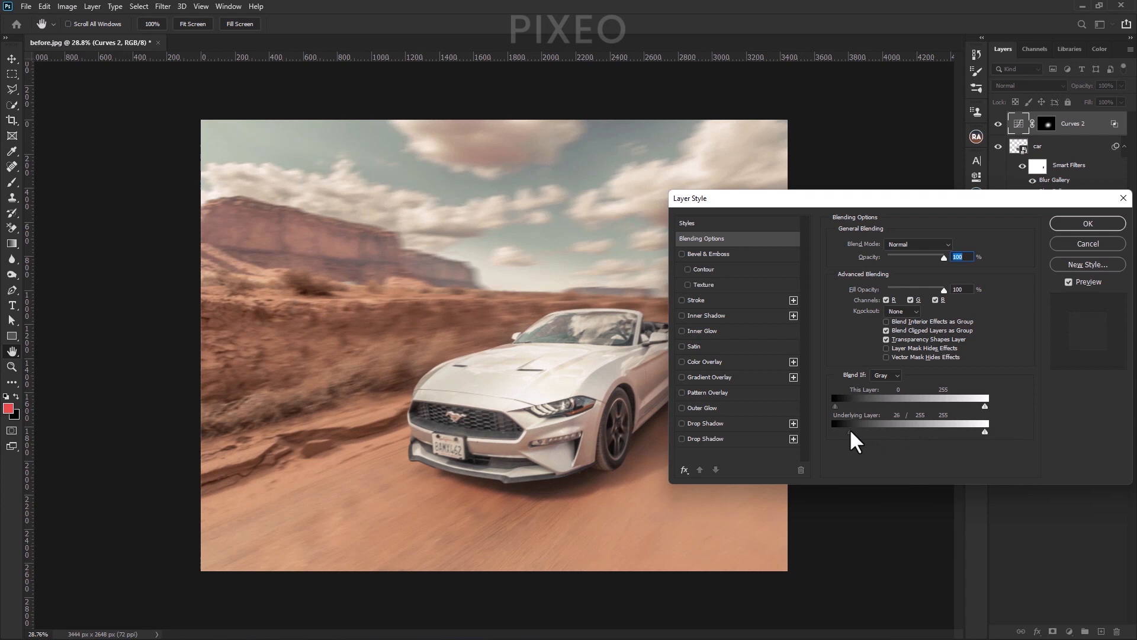
{"action": "left_click", "coordinate": [1064, 225]}
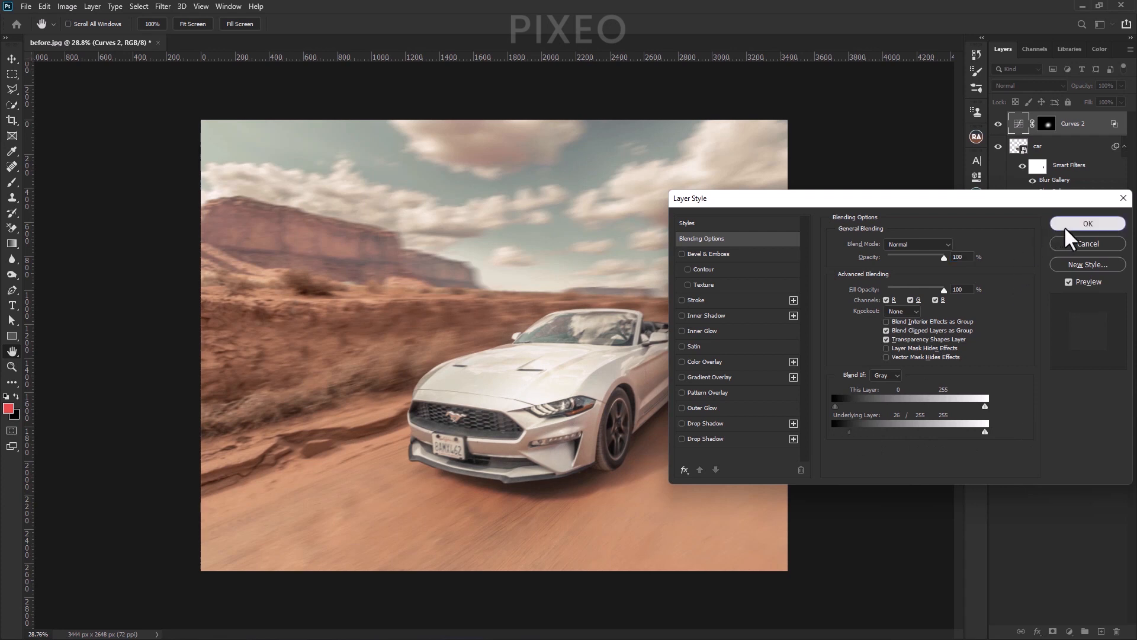
{"action": "left_click", "coordinate": [998, 124]}
{"action": "left_click", "coordinate": [998, 124]}
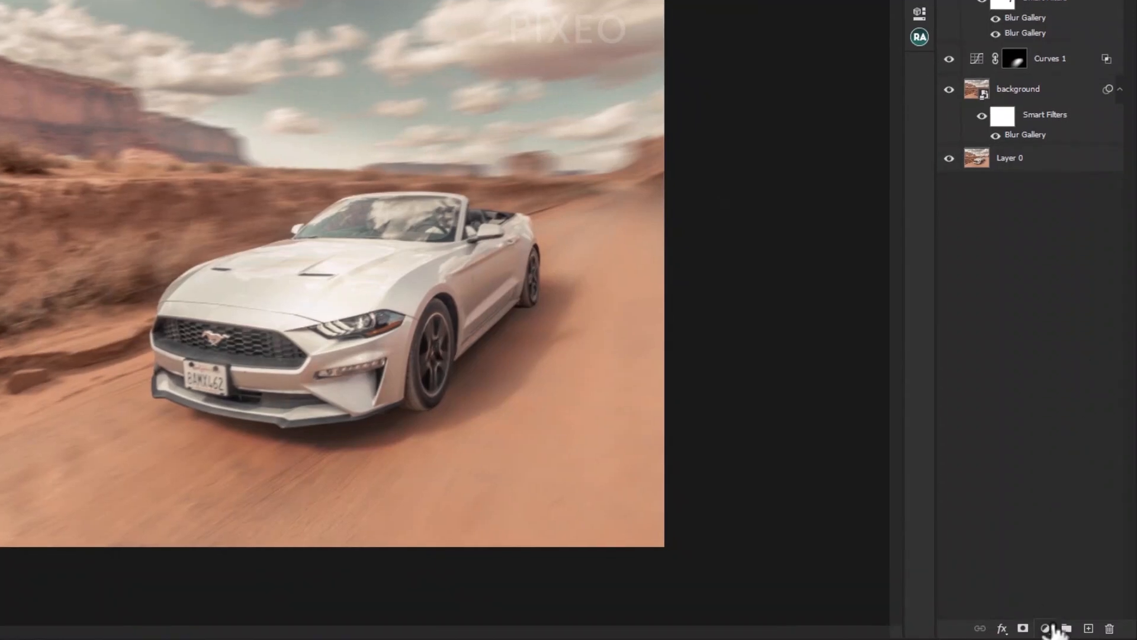
Add a Color Lookup adjustment above all layers using the Crisp_Warm.look 3D LUT.
{"action": "left_click", "coordinate": [1051, 629]}
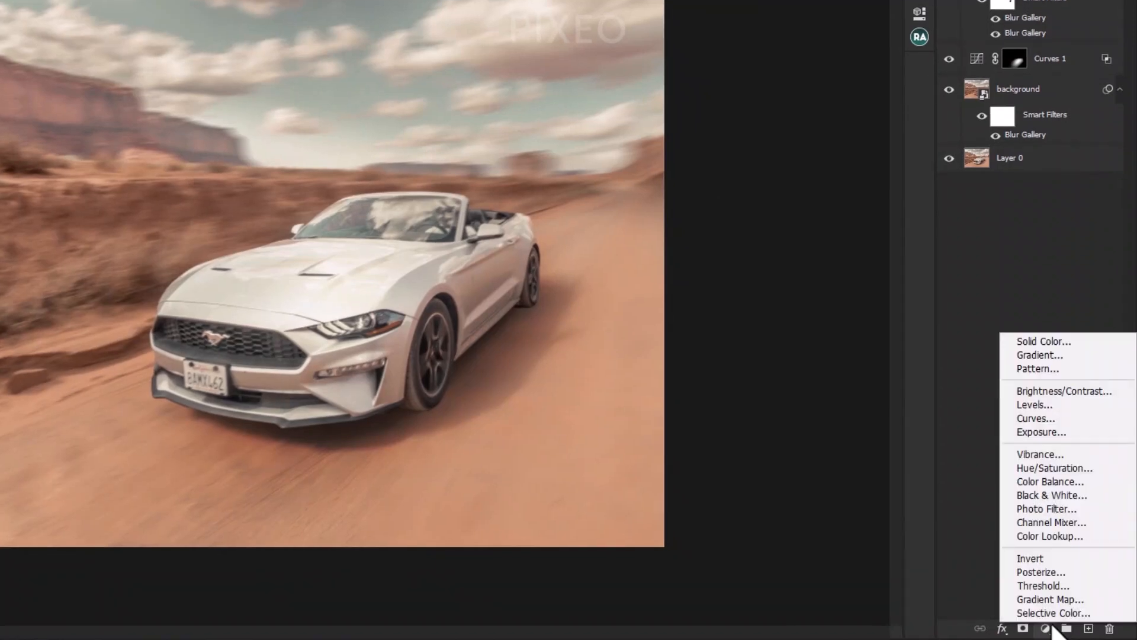
{"action": "left_click", "coordinate": [1047, 537]}
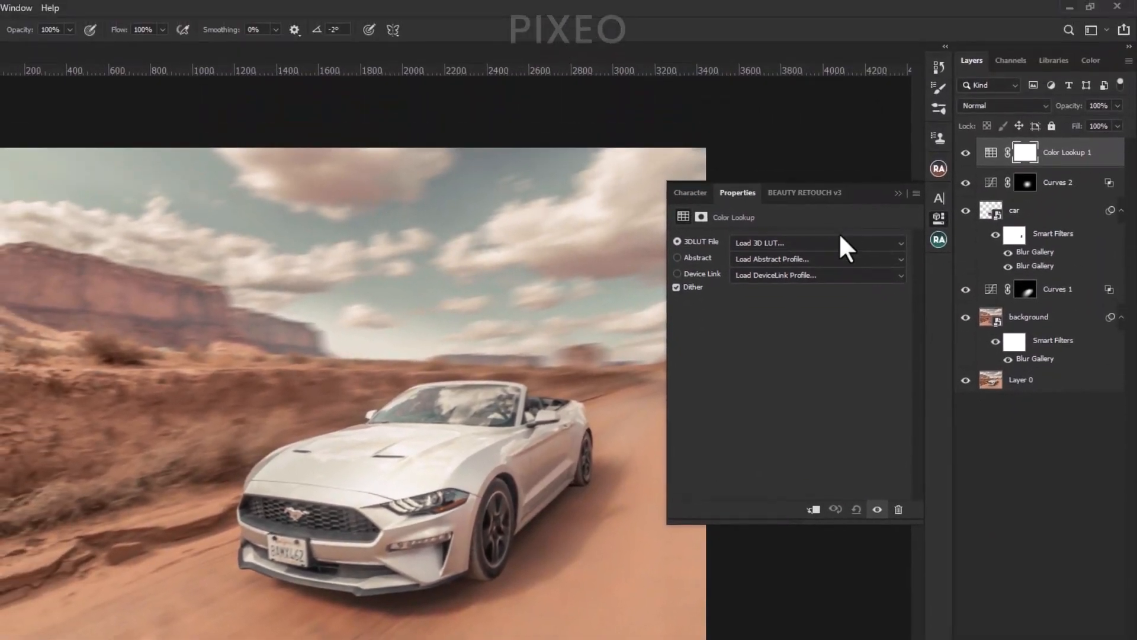
{"action": "left_click", "coordinate": [841, 242]}
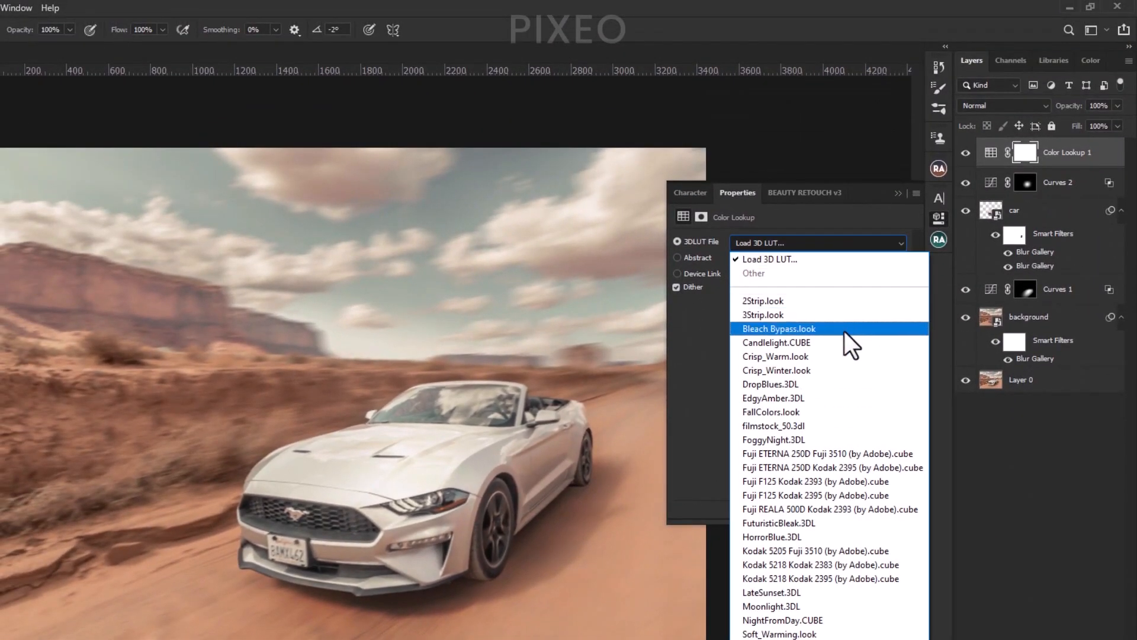
{"action": "left_click", "coordinate": [901, 355]}
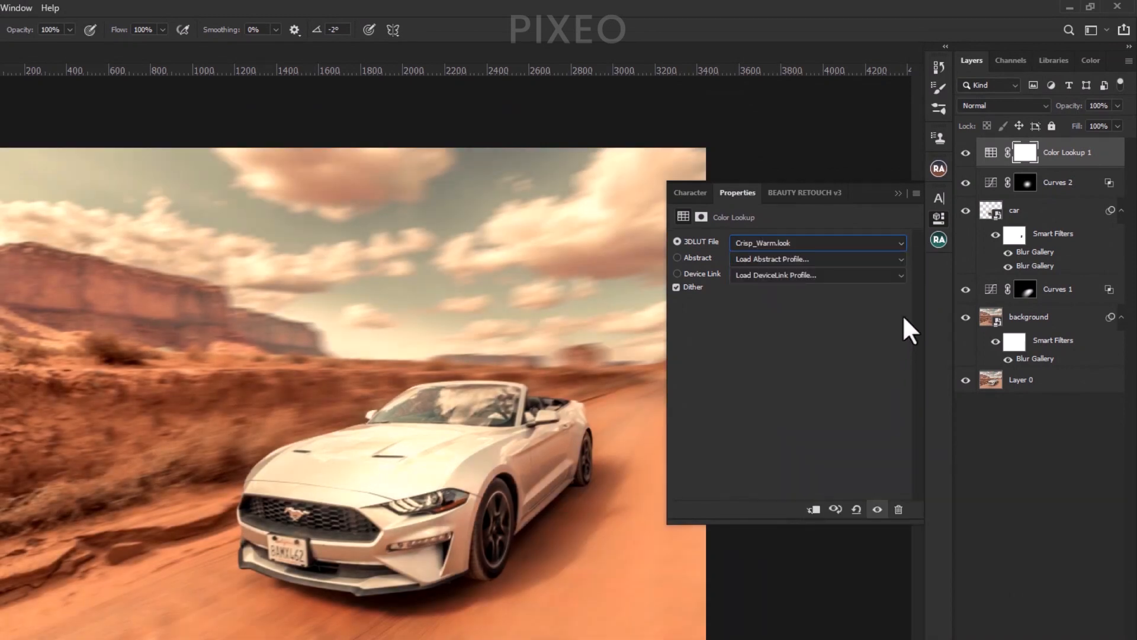
{"action": "left_click", "coordinate": [899, 193]}
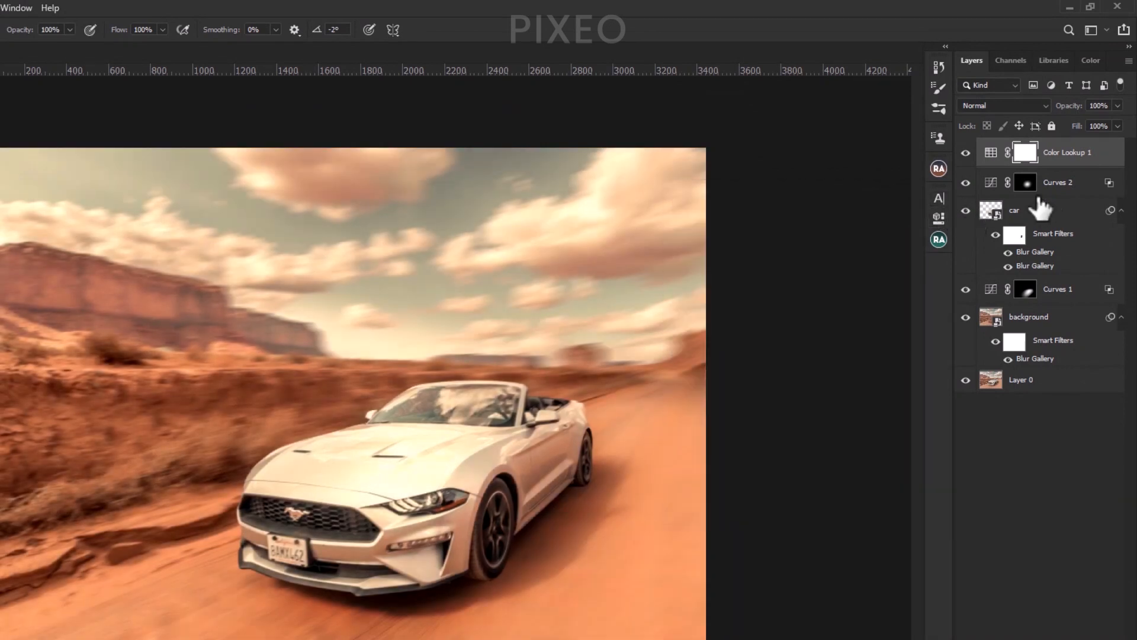
In the Color Lookup layer's Blend If settings, split the Underlying Layer lights to 0/233.
{"action": "double_click", "coordinate": [1117, 160]}
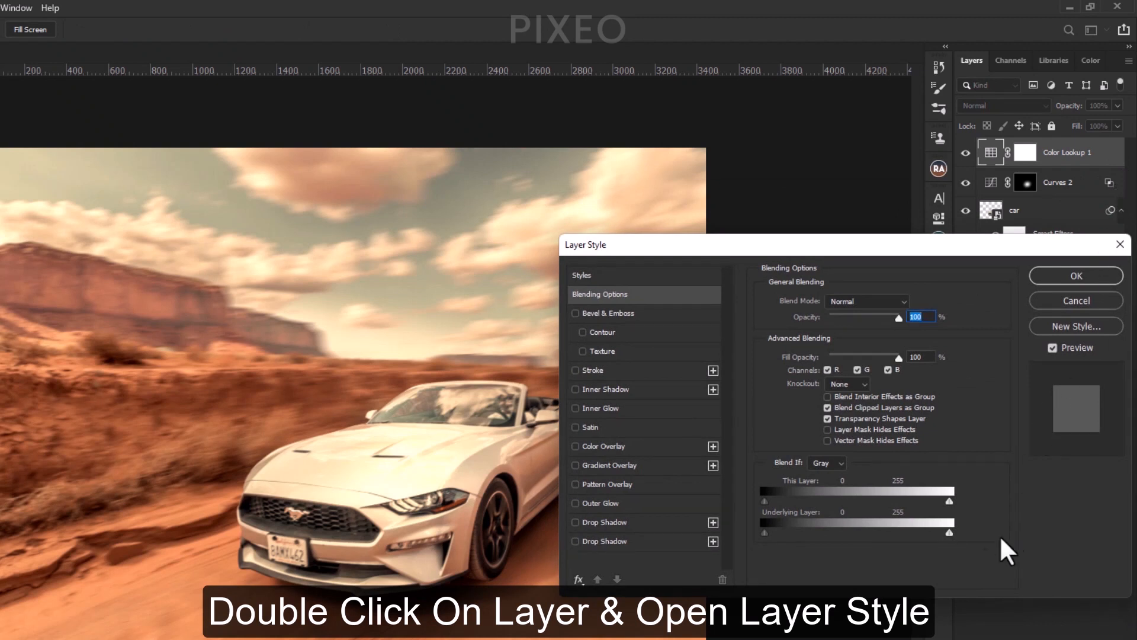
{"action": "left_click_drag", "start_coordinate": [949, 532], "coordinate": [617, 546]}
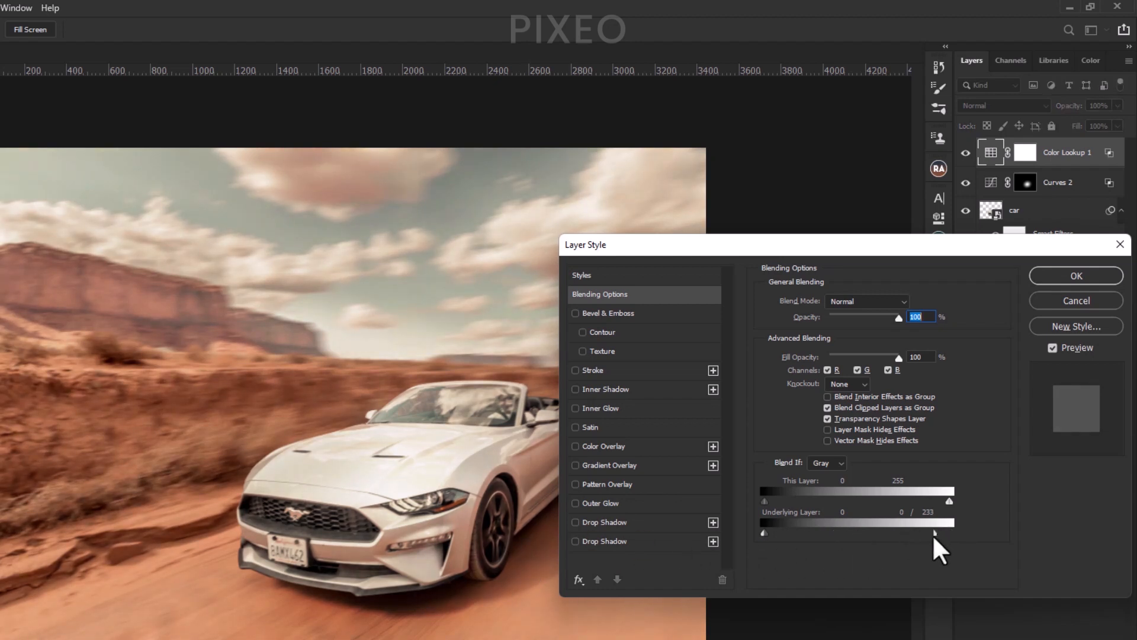
{"action": "left_click", "coordinate": [1077, 276]}
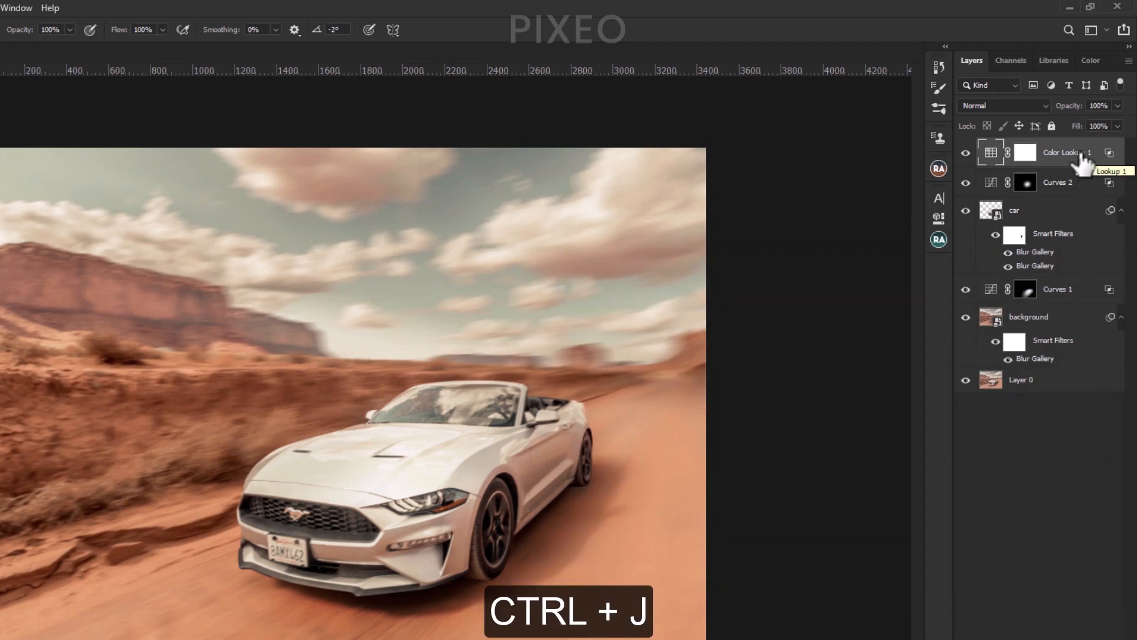
Duplicate the Color Lookup 1 layer and set the copy's opacity to 35%.
{"action": "key", "text": "ctrl+j"}
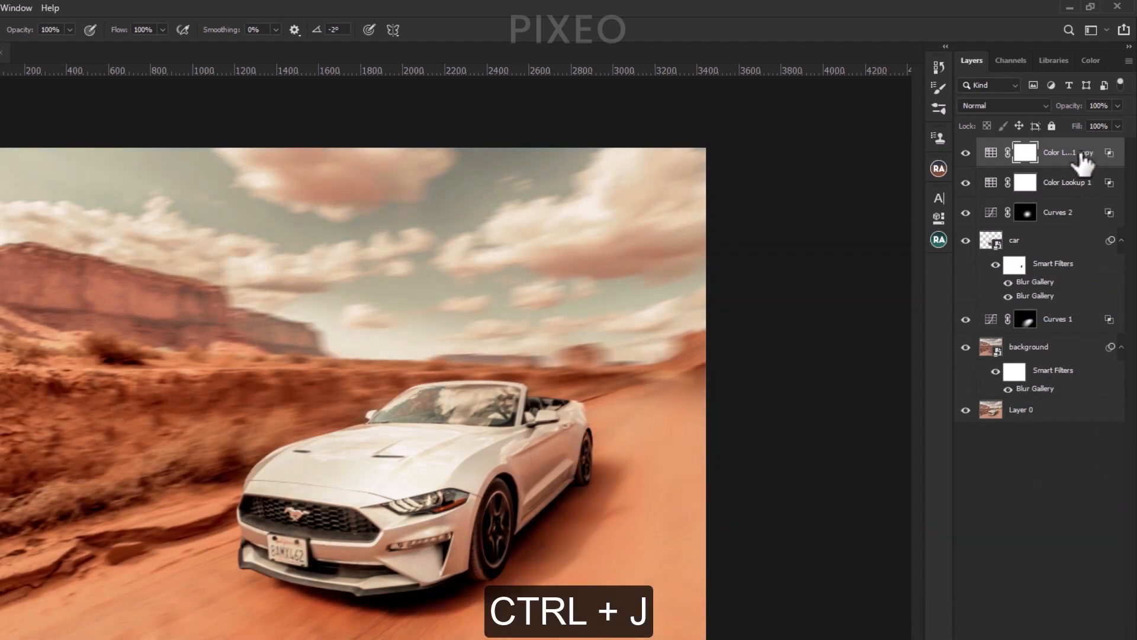
{"action": "left_click", "coordinate": [1098, 105]}
{"action": "type", "text": "35"}
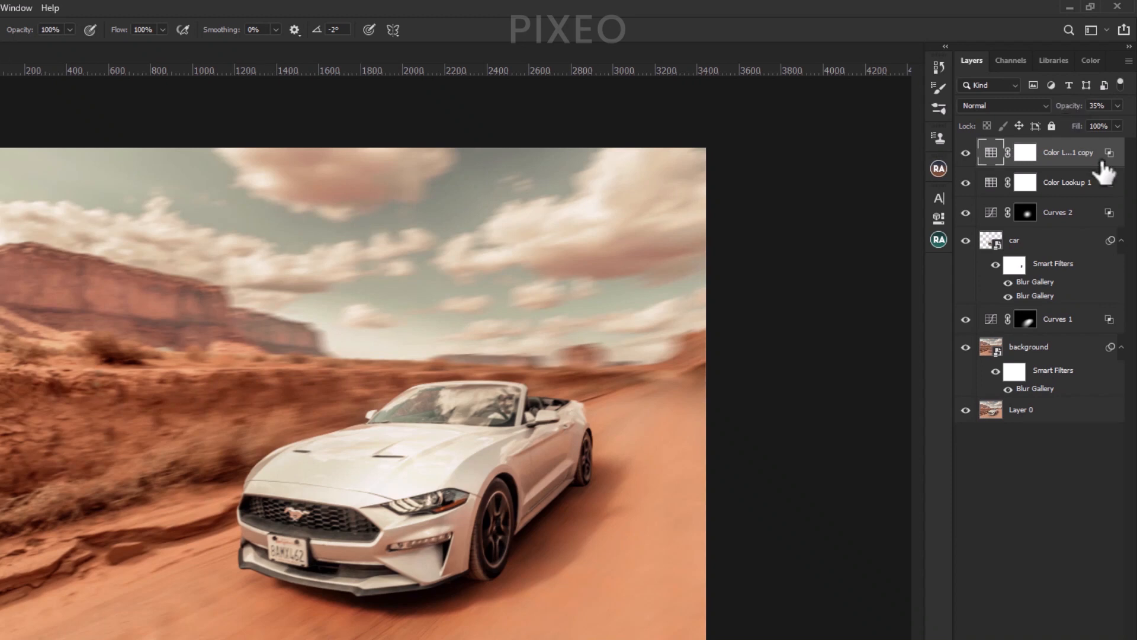
Stamp all visible layers into a new top layer and convert it to a smart object.
{"action": "key", "text": "ctrl+shift+alt+e"}
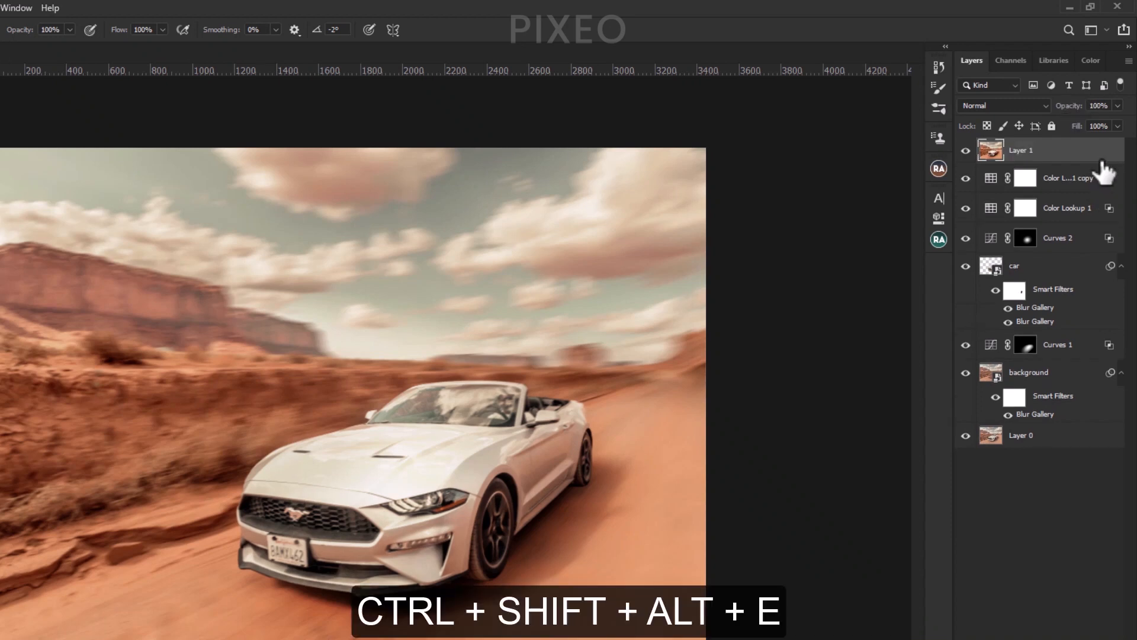
{"action": "right_click", "coordinate": [1101, 160]}
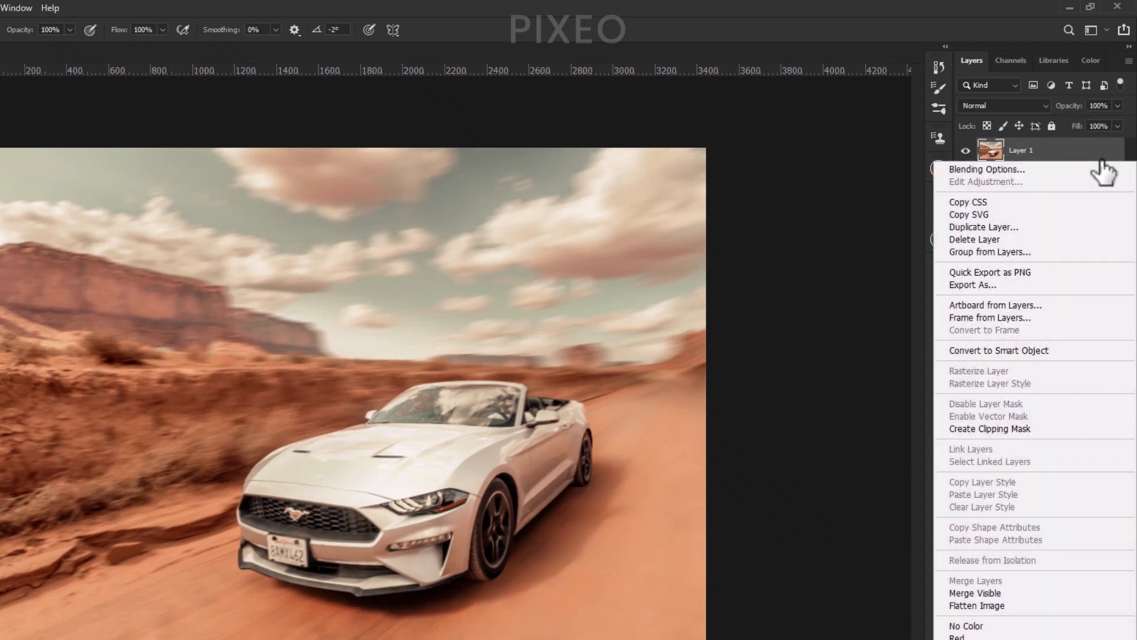
{"action": "left_click", "coordinate": [1078, 350]}
Open the Camera Raw Filter on the merged smart object and adjust the Basic tone, presence and color sliders.
{"action": "left_click", "coordinate": [207, 10]}
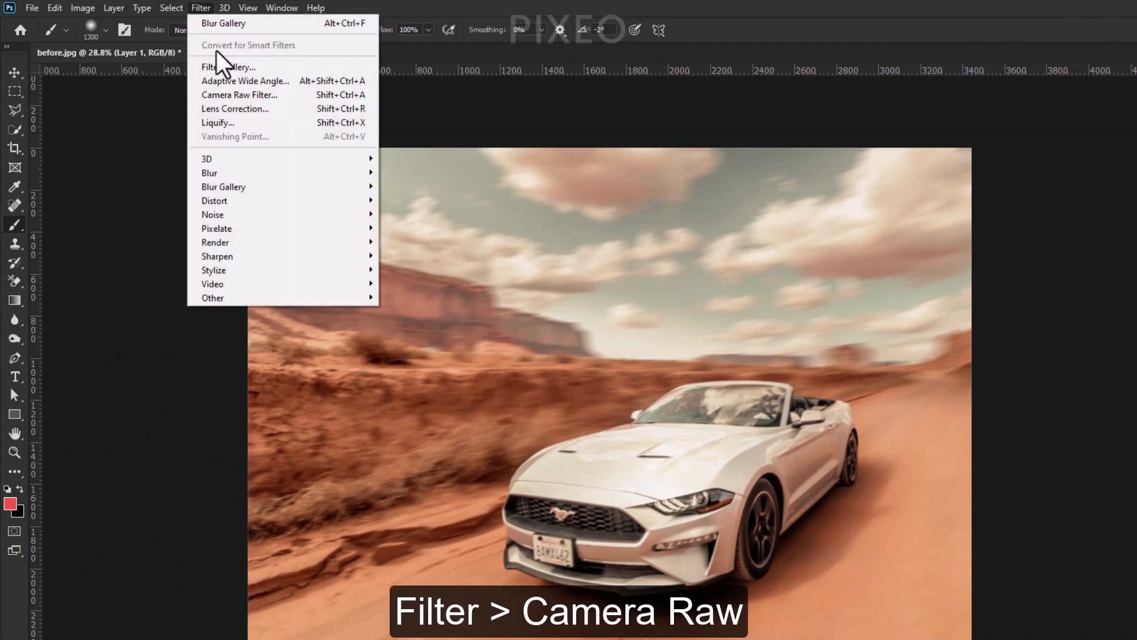
{"action": "left_click", "coordinate": [233, 102]}
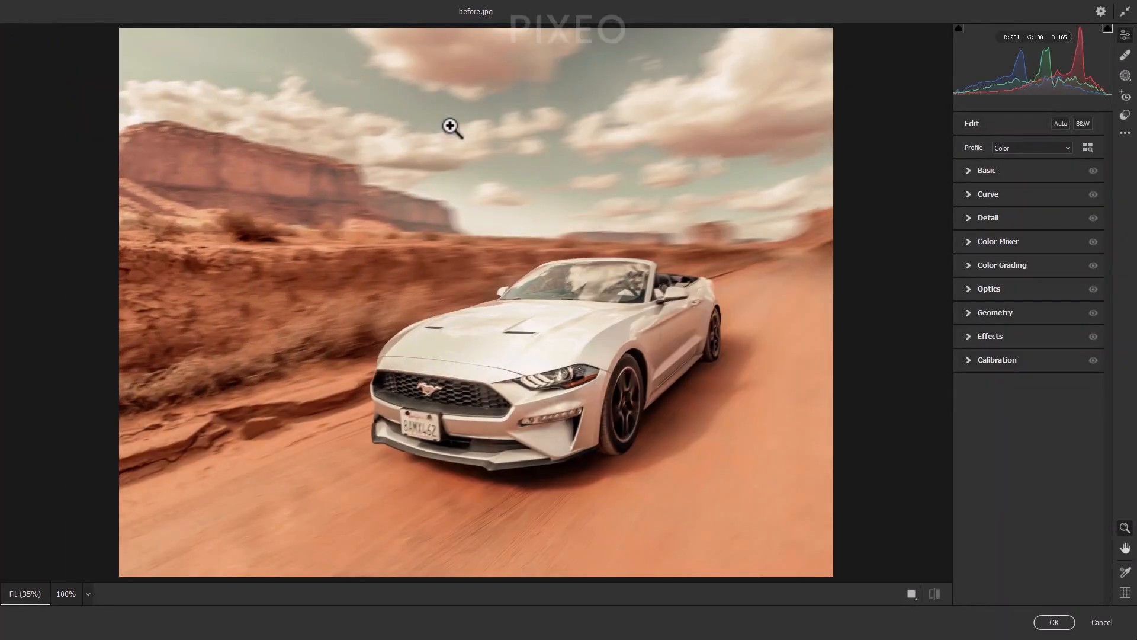
{"action": "left_click", "coordinate": [967, 170]}
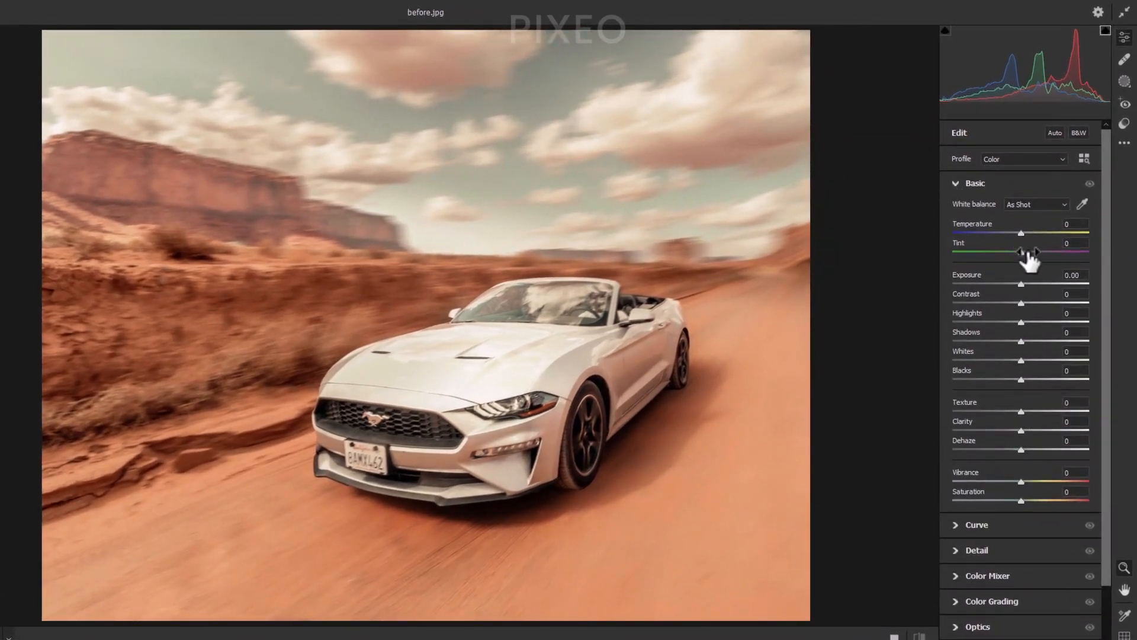
{"action": "left_click_drag", "start_coordinate": [1023, 291], "coordinate": [1025, 450]}
{"action": "left_click_drag", "start_coordinate": [1025, 501], "coordinate": [1027, 481]}
{"action": "left_click", "coordinate": [943, 180]}
Add lower and upper points to the tone curve, and set Sharpening to 25, Noise Reduction to 10 and Color Noise Reduction to 9.
{"action": "left_click", "coordinate": [974, 209]}
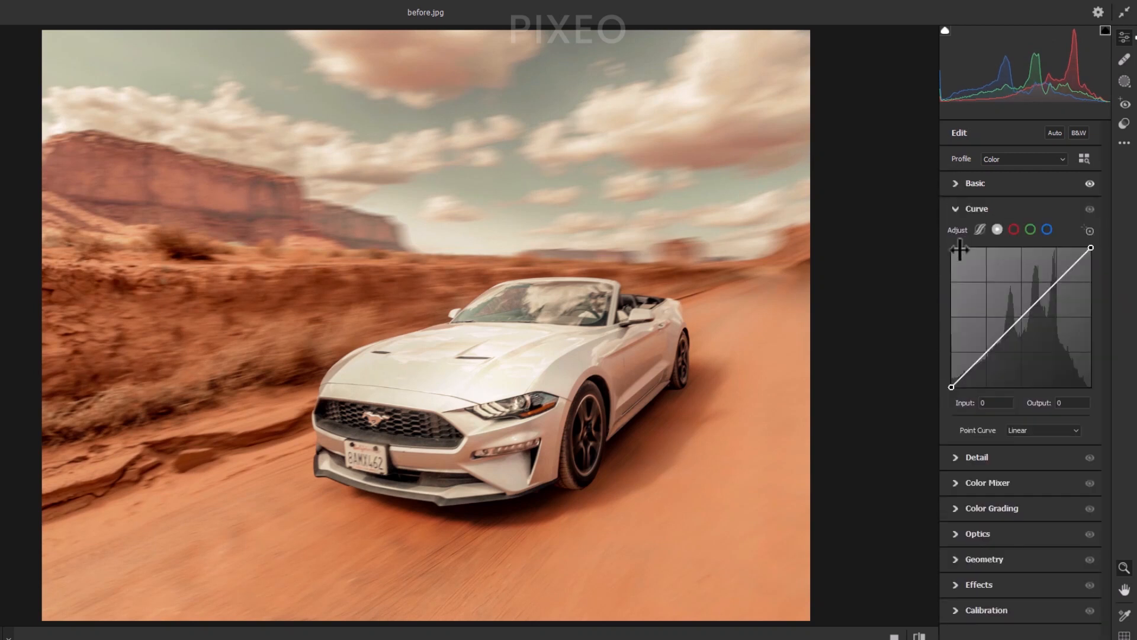
{"action": "left_click", "coordinate": [986, 350]}
{"action": "left_click", "coordinate": [1053, 284]}
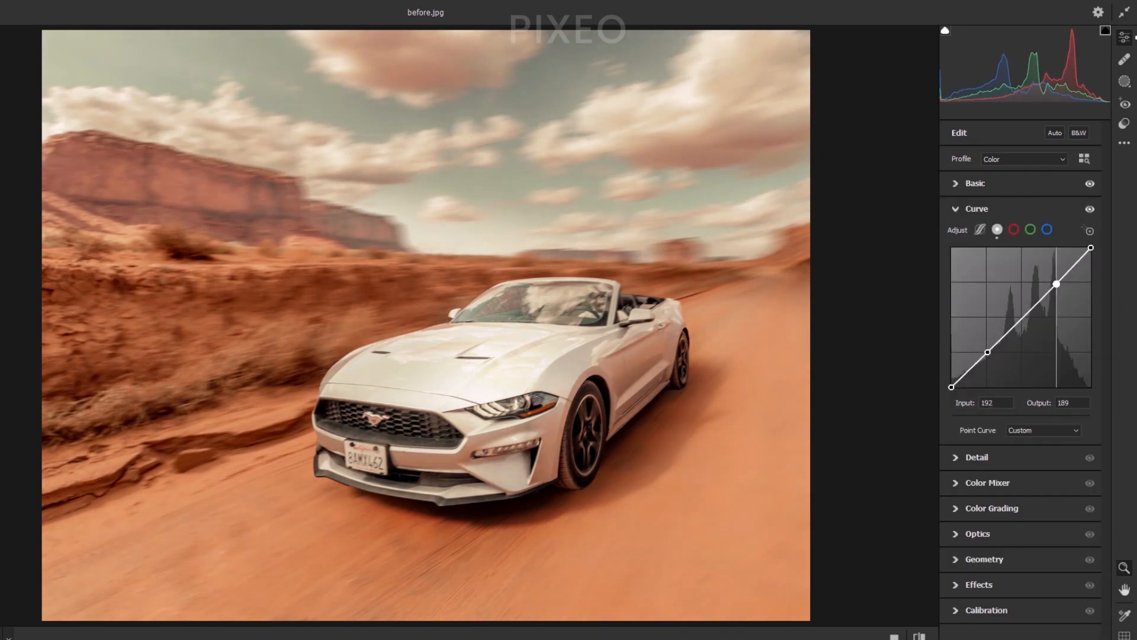
{"action": "left_click", "coordinate": [955, 235]}
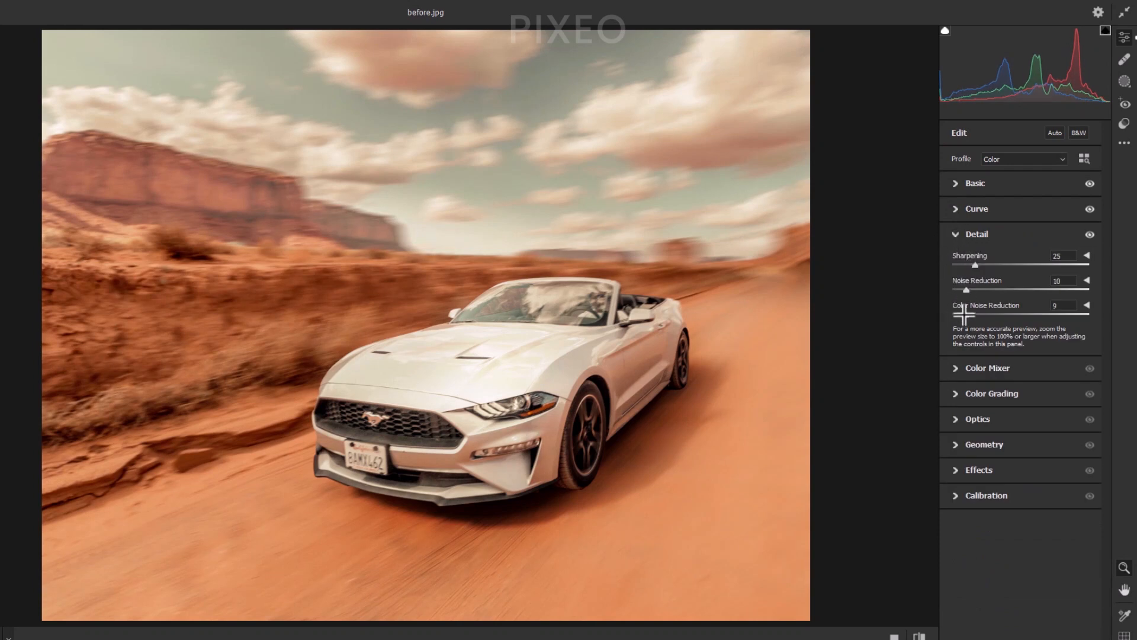
{"action": "left_click", "coordinate": [956, 235]}
In the Color Mixer, set the reds to Hue -19, Saturation +5 and Luminance -8.
{"action": "left_click", "coordinate": [954, 259]}
{"action": "left_click", "coordinate": [956, 300]}
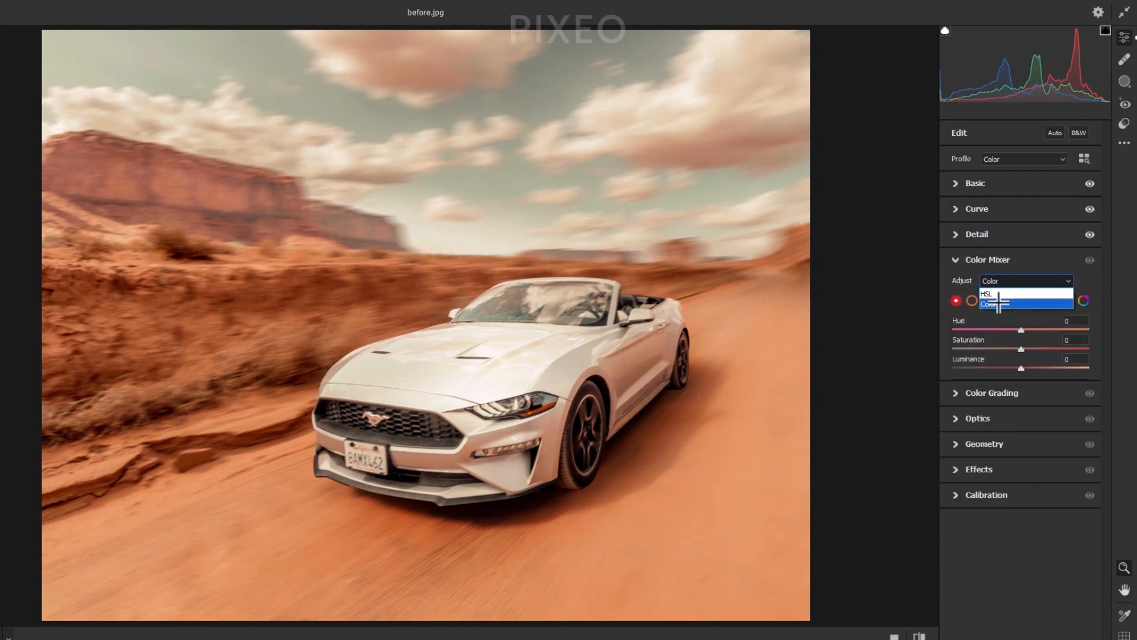
{"action": "left_click_drag", "start_coordinate": [1020, 330], "coordinate": [1011, 330]}
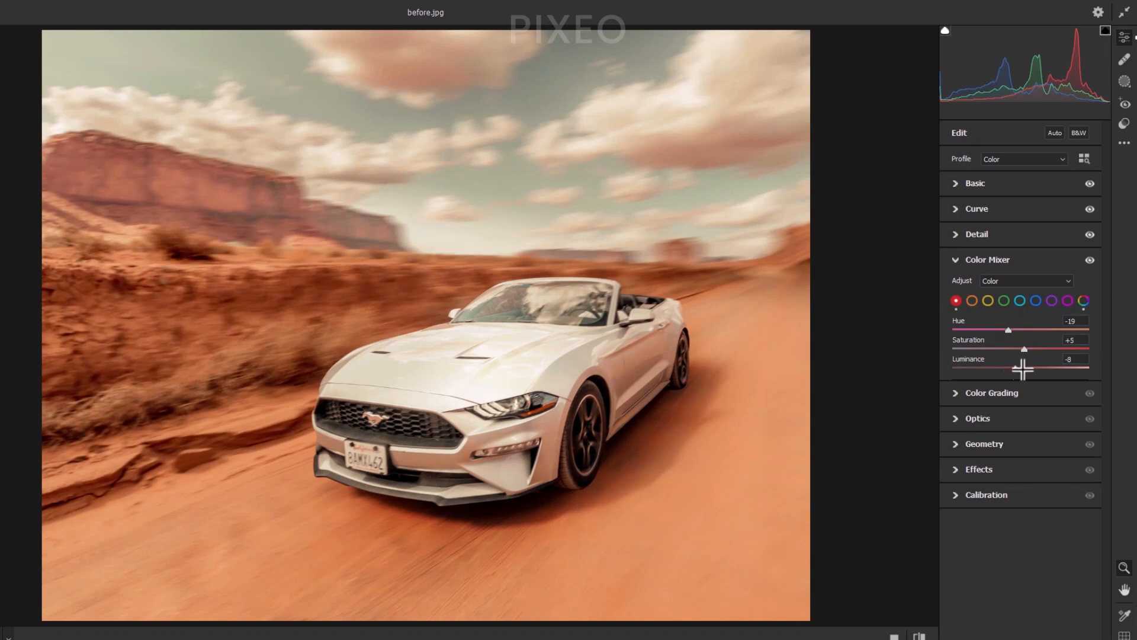
Adjust the oranges in the Color Mixer, and set the yellows to Hue +8 and Saturation +4 with lowered Luminance.
{"action": "left_click", "coordinate": [972, 301]}
{"action": "left_click_drag", "start_coordinate": [1020, 330], "coordinate": [1024, 350]}
{"action": "left_click", "coordinate": [988, 300]}
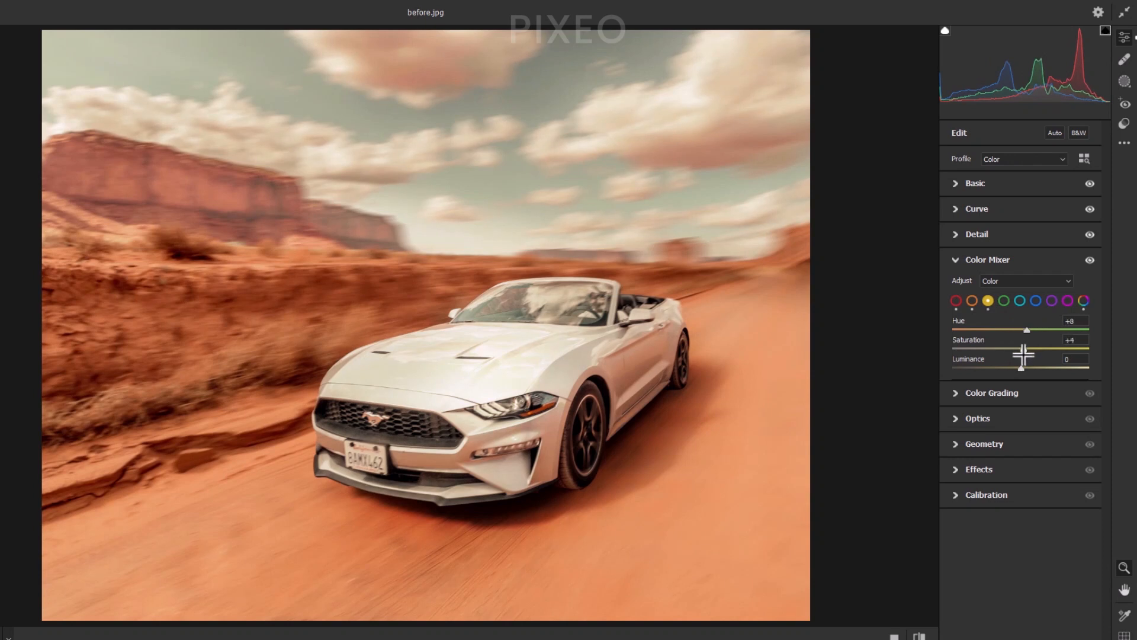
{"action": "mouse_move", "coordinate": [1021, 368]}
{"action": "left_mouse_down"}
{"action": "mouse_move", "coordinate": [1014, 339]}
{"action": "mouse_move", "coordinate": [1015, 365]}
{"action": "mouse_move", "coordinate": [1004, 365]}
{"action": "left_mouse_up"}
{"action": "left_click", "coordinate": [958, 259]}
Adjust the Optics correction and add a subtle dark vignette to the photo with the Vignetting effect.
{"action": "left_click", "coordinate": [955, 311]}
{"action": "left_click", "coordinate": [955, 310]}
{"action": "left_click", "coordinate": [958, 361]}
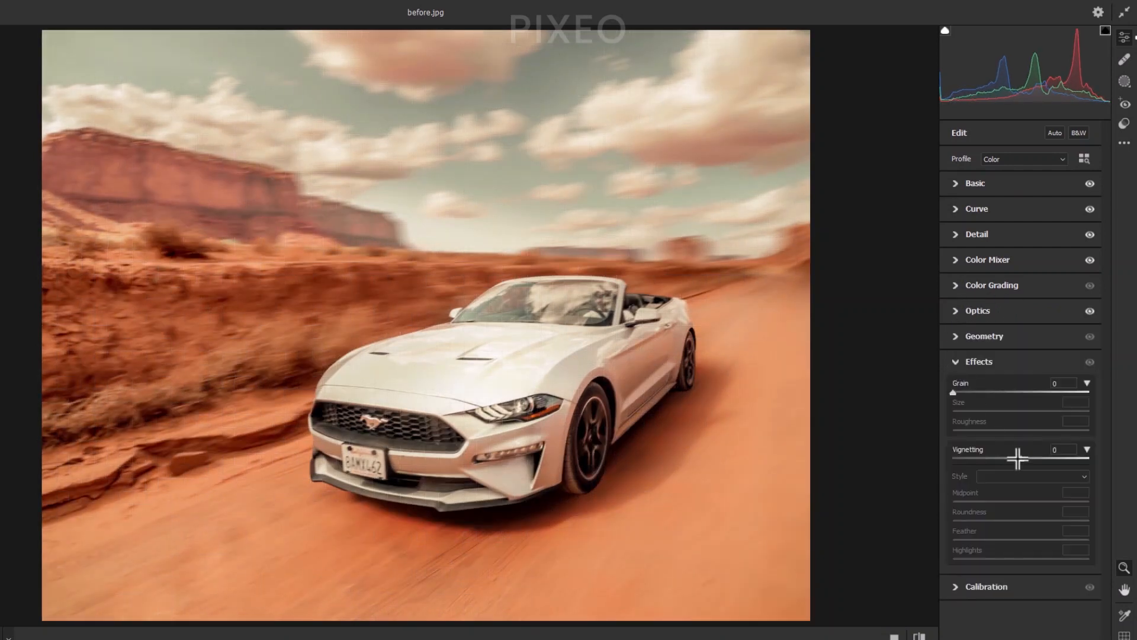
{"action": "left_click_drag", "start_coordinate": [1015, 456], "coordinate": [1007, 452]}
{"action": "left_click", "coordinate": [954, 361]}
Calibrate the primaries: Red Hue -2, Saturation +7; Green Hue +3, Saturation +10; Blue Hue -6, Saturation +24.
{"action": "left_click", "coordinate": [956, 388]}
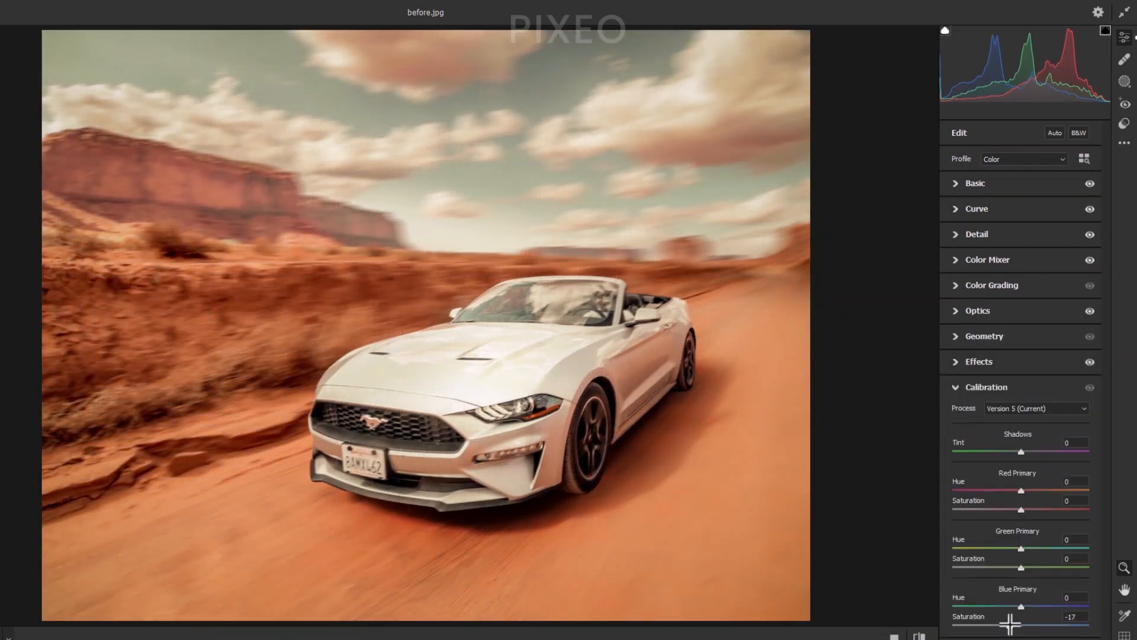
{"action": "left_click_drag", "start_coordinate": [1010, 623], "coordinate": [1031, 549]}
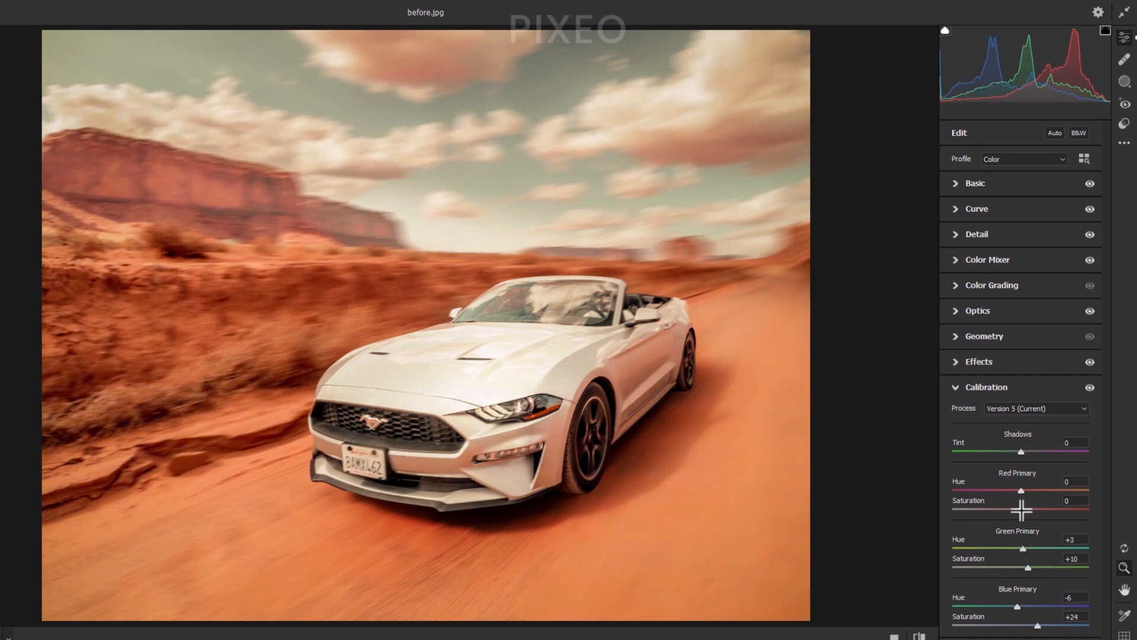
{"action": "mouse_move", "coordinate": [1007, 508]}
{"action": "left_mouse_down"}
{"action": "mouse_move", "coordinate": [1031, 503]}
{"action": "mouse_move", "coordinate": [1015, 490]}
{"action": "mouse_move", "coordinate": [1026, 499]}
{"action": "mouse_move", "coordinate": [1017, 506]}
{"action": "left_mouse_up"}
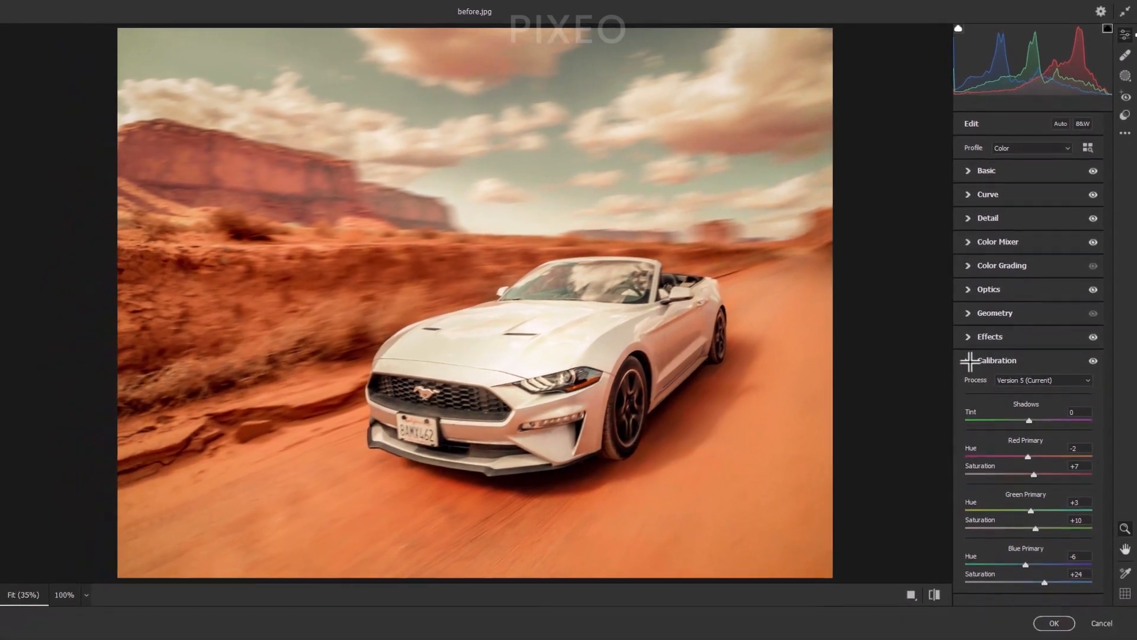
{"action": "left_click", "coordinate": [956, 387]}
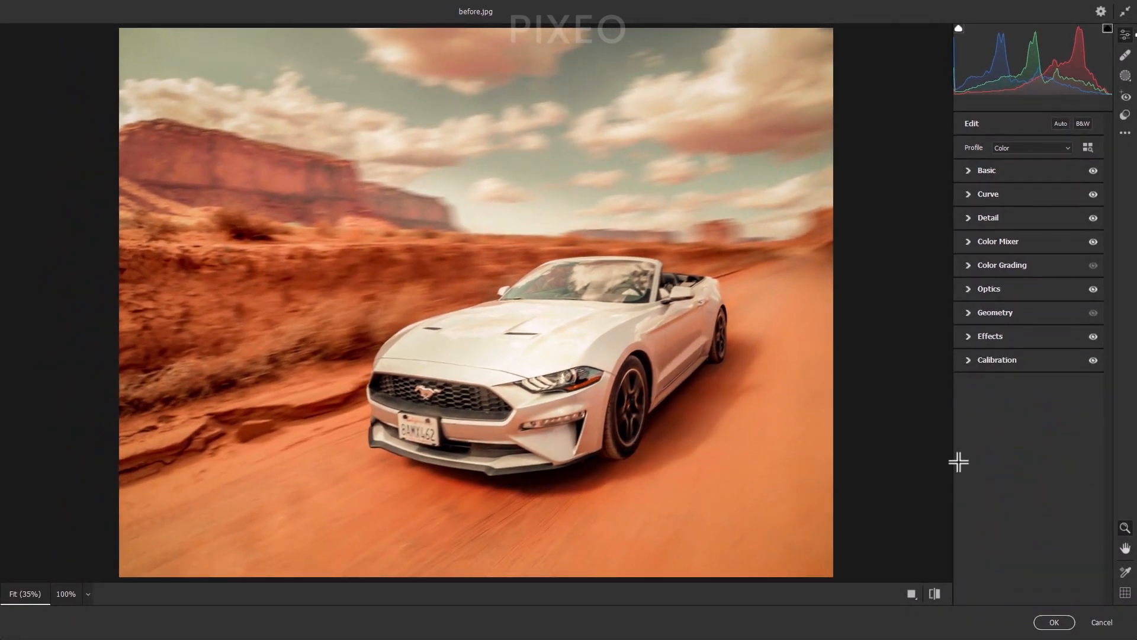
Compare the before and after versions side by side and apply the Camera Raw Filter to Layer 1.
{"action": "left_click", "coordinate": [913, 593]}
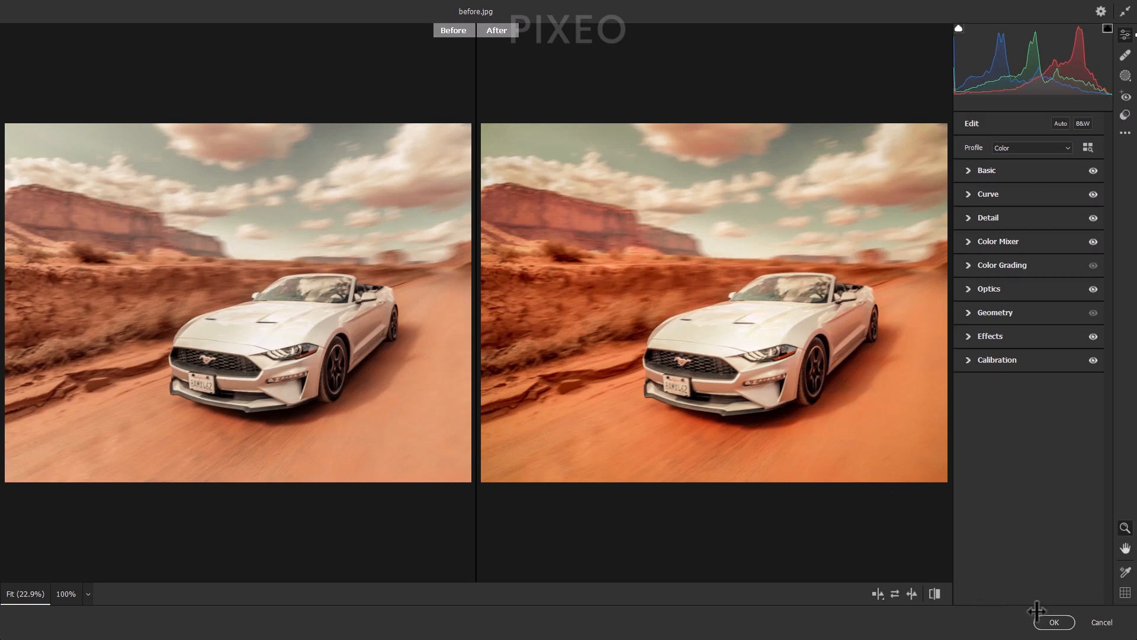
{"action": "left_click", "coordinate": [1053, 621]}
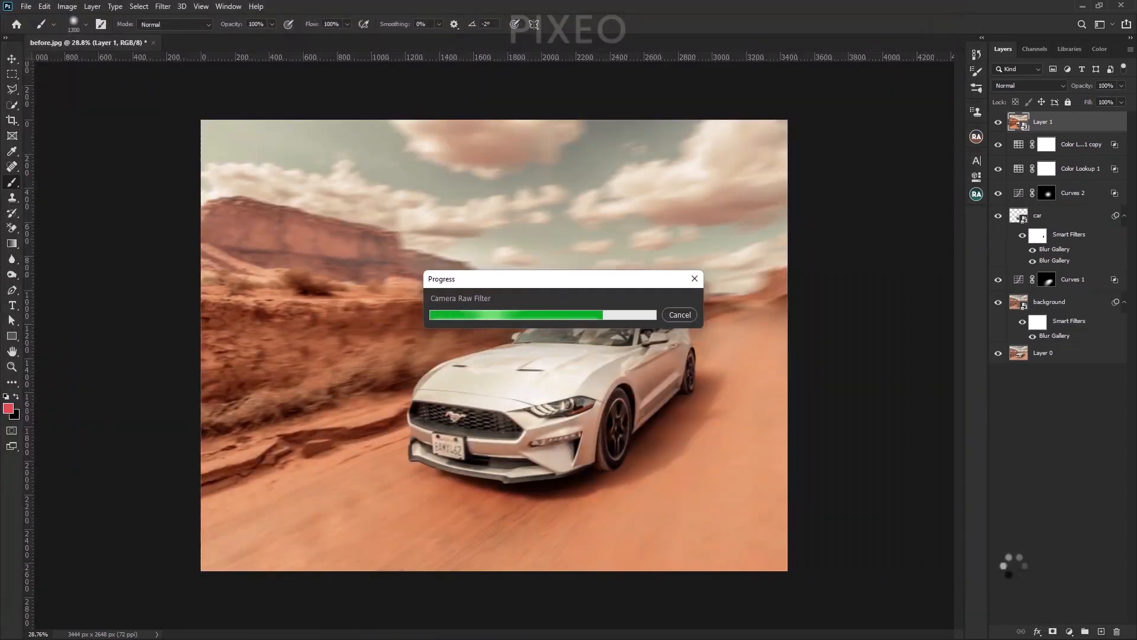
Compare the finished edit with the original by showing only Layer 0, and restore the visibility of all layers.
{"action": "key", "text": "ctrl+0"}
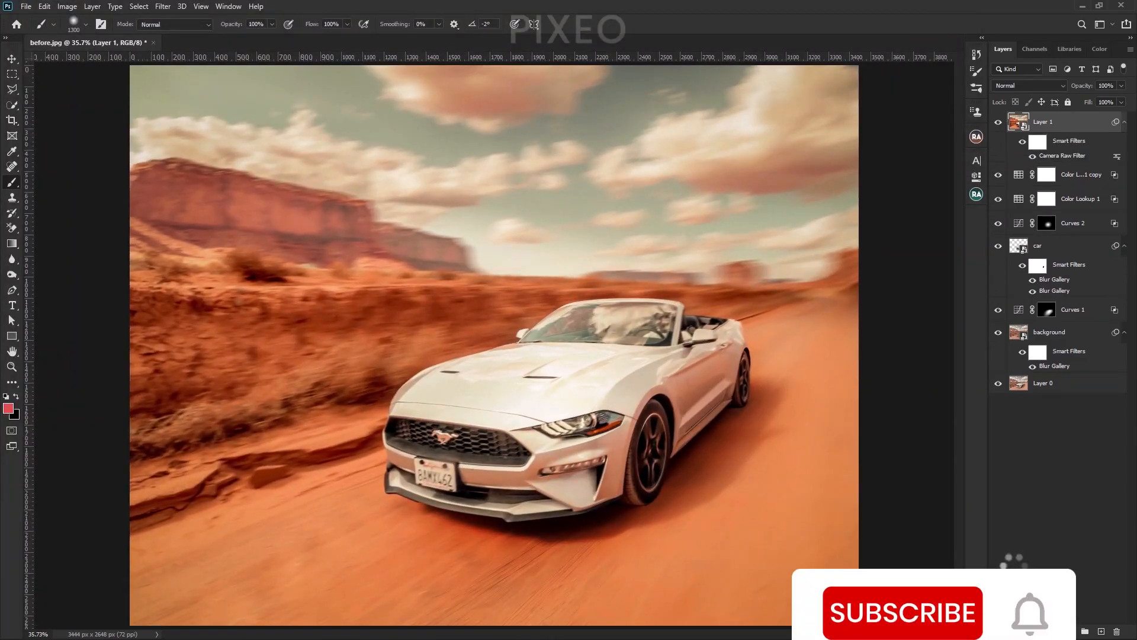
{"action": "left_click", "coordinate": [998, 384], "text": "alt"}
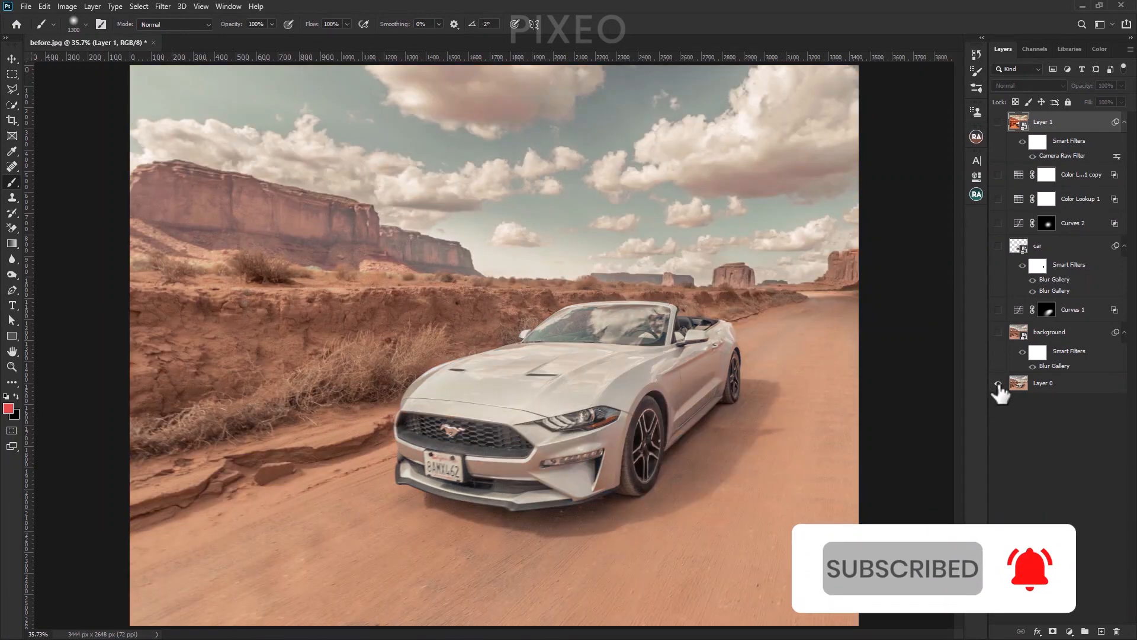
{"action": "left_click", "coordinate": [998, 383], "text": "alt"}
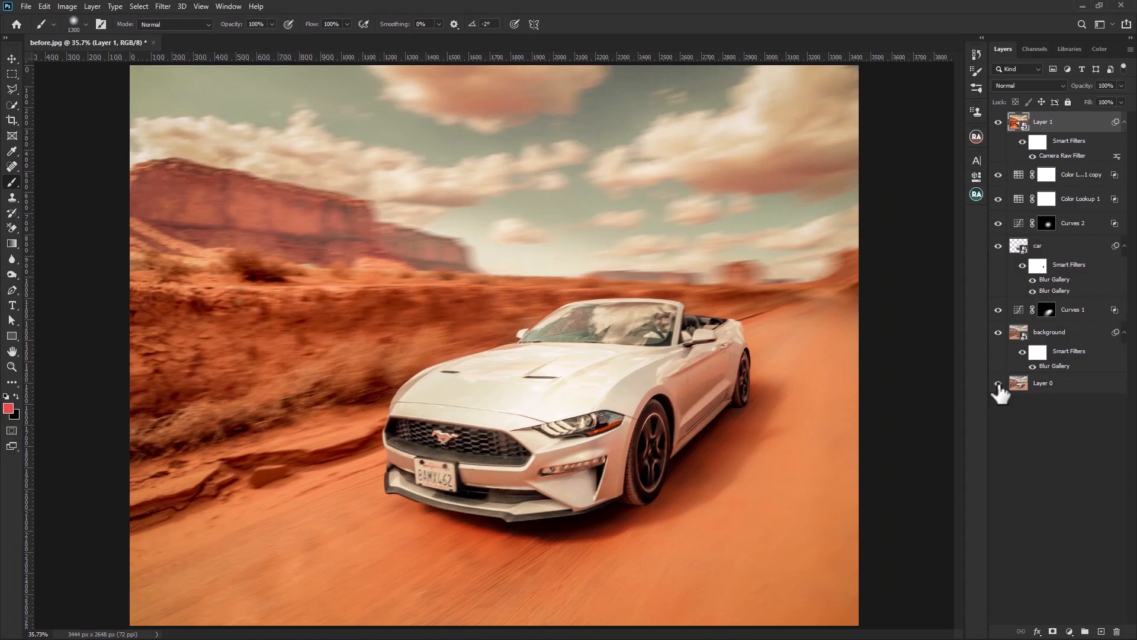